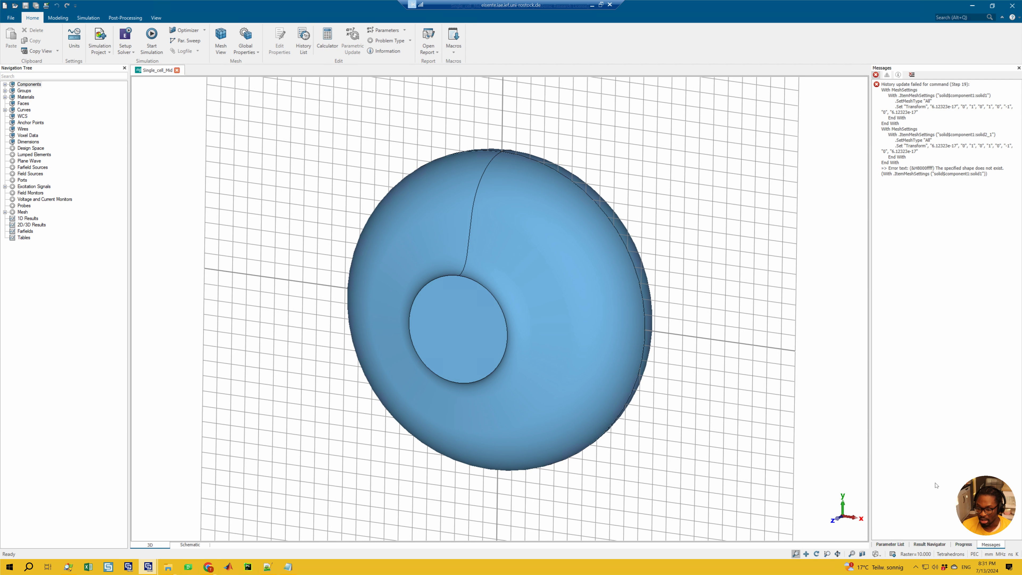
Show the parameter list and review the cavity's dimension expressions, including Aeq and L
{"action": "left_click", "coordinate": [886, 545]}
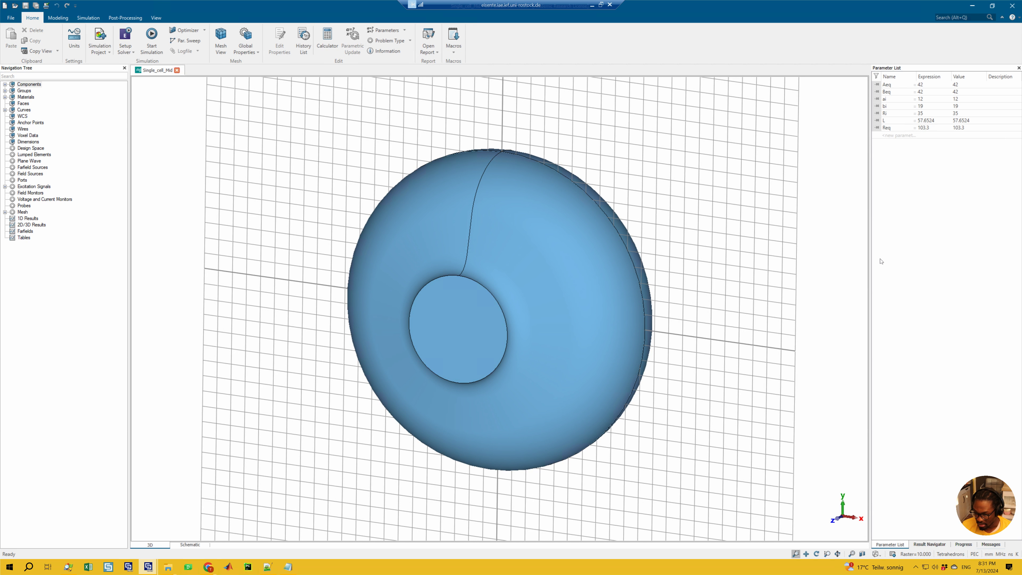
{"action": "left_click", "coordinate": [925, 86]}
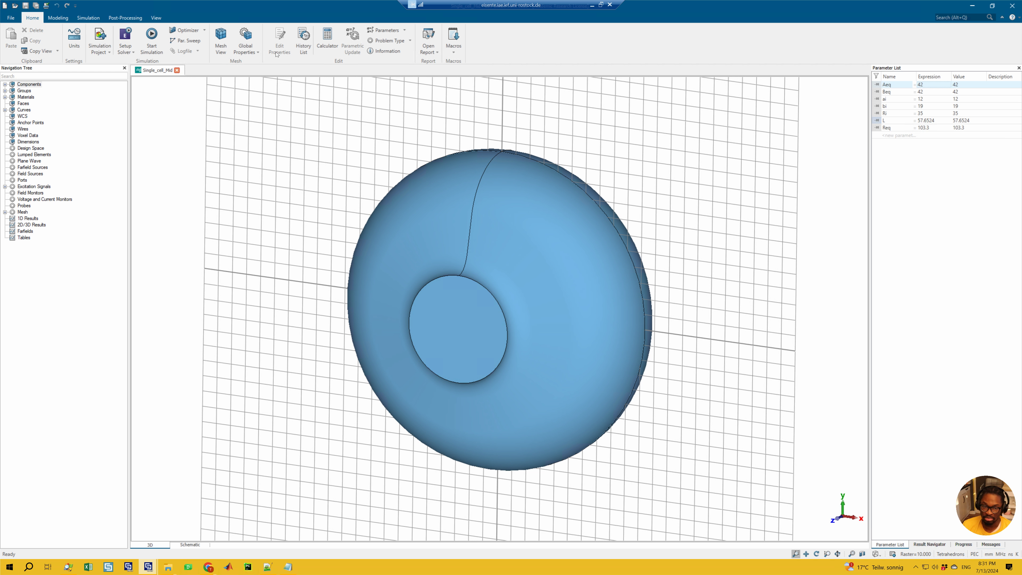
{"action": "left_click", "coordinate": [930, 120]}
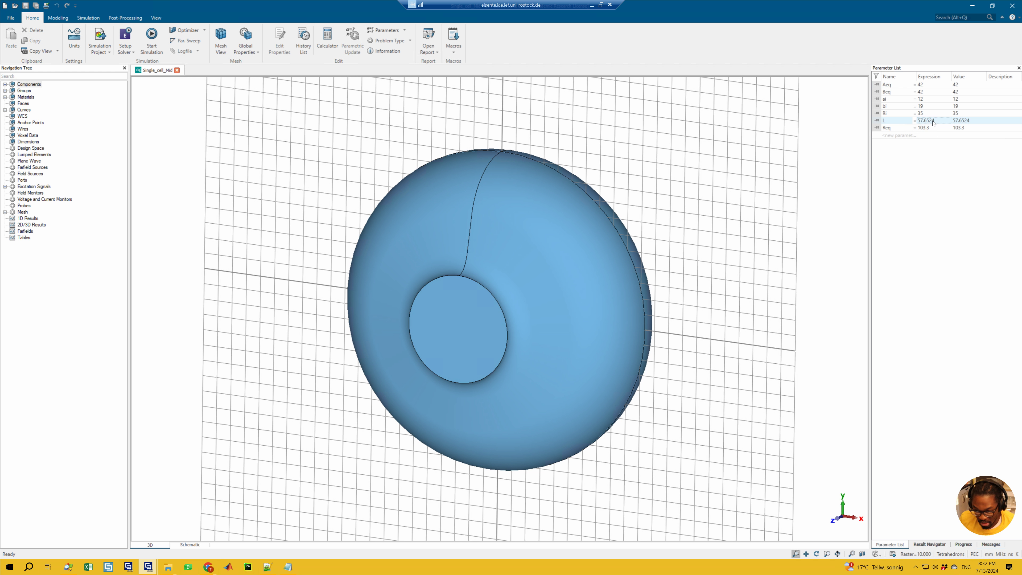
Open the parametric optimizer for the eigenmode solver simulation
{"action": "left_click", "coordinate": [47, 18]}
{"action": "left_click", "coordinate": [32, 18]}
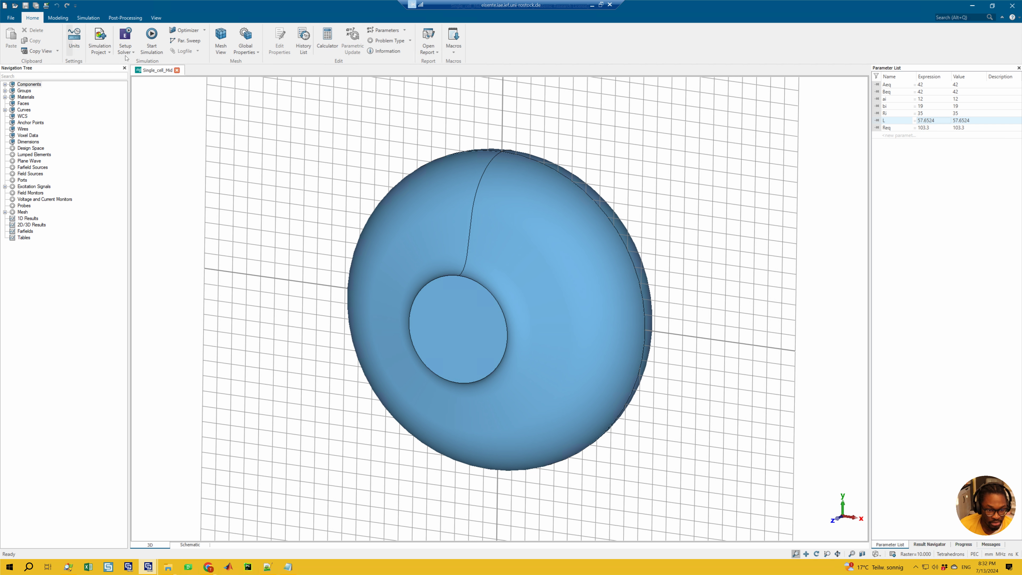
{"action": "left_click", "coordinate": [88, 17]}
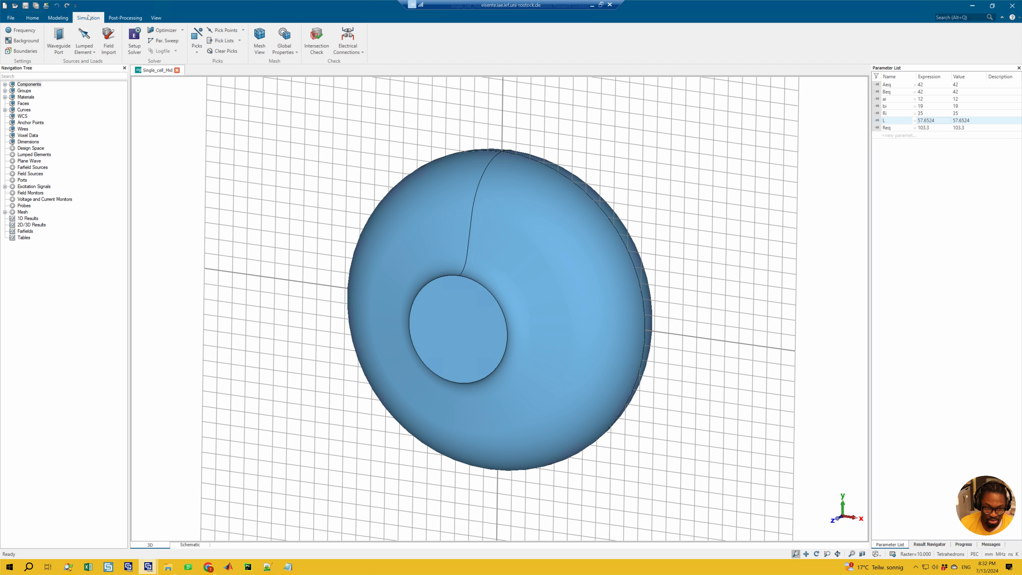
{"action": "left_click", "coordinate": [163, 30]}
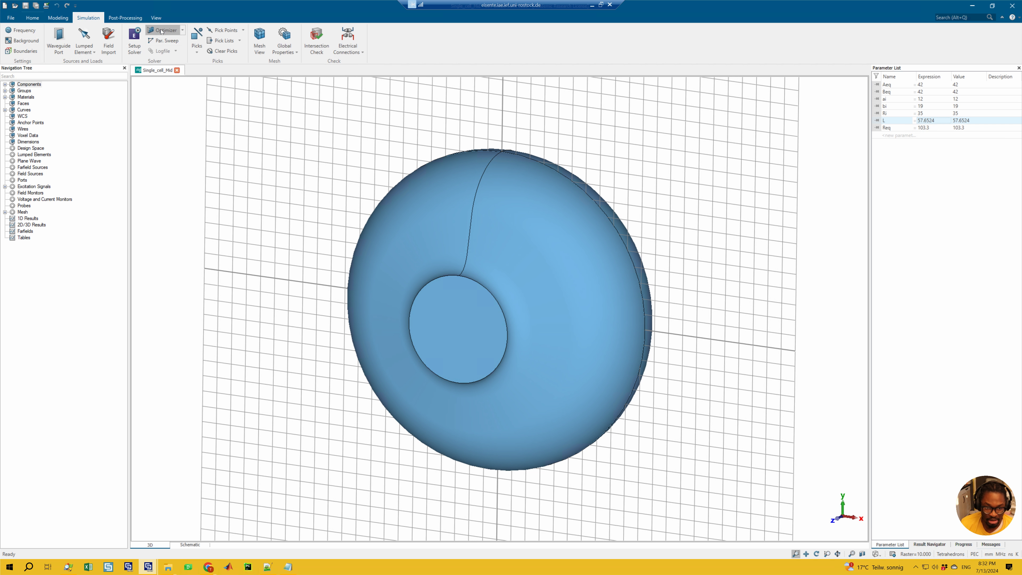
{"action": "left_click", "coordinate": [611, 192]}
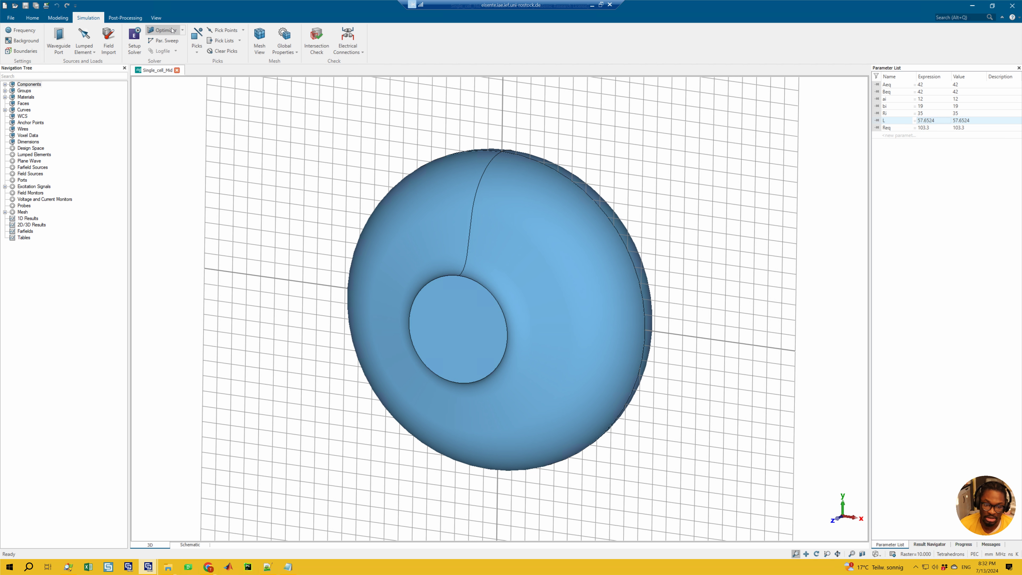
{"action": "left_click", "coordinate": [182, 31]}
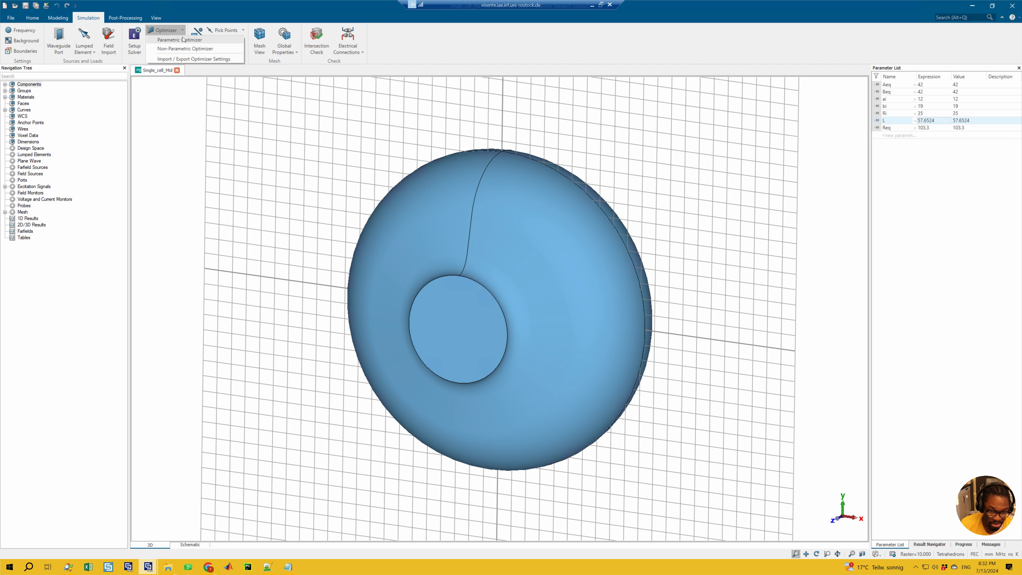
{"action": "left_click", "coordinate": [159, 31]}
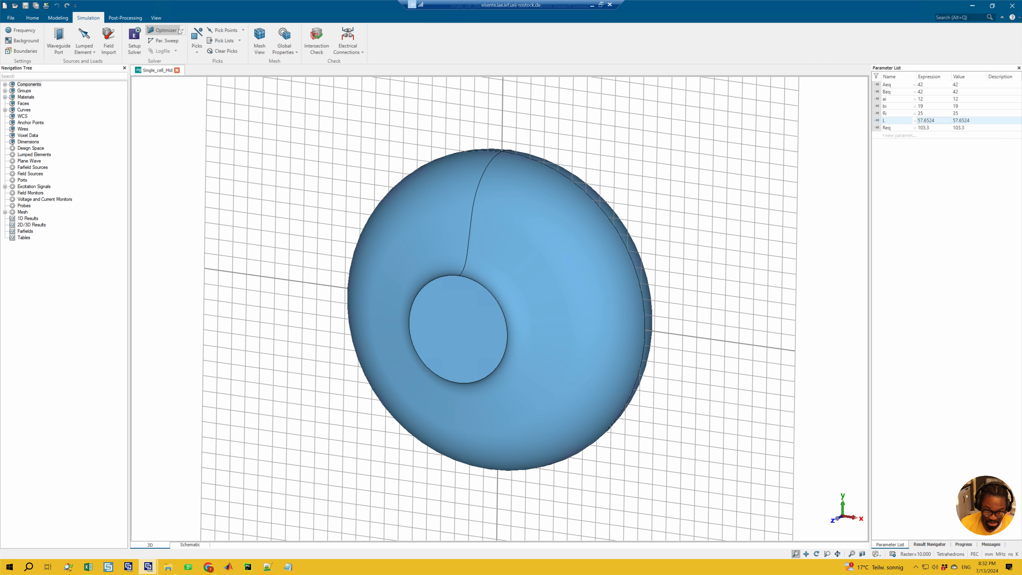
{"action": "left_click", "coordinate": [163, 30]}
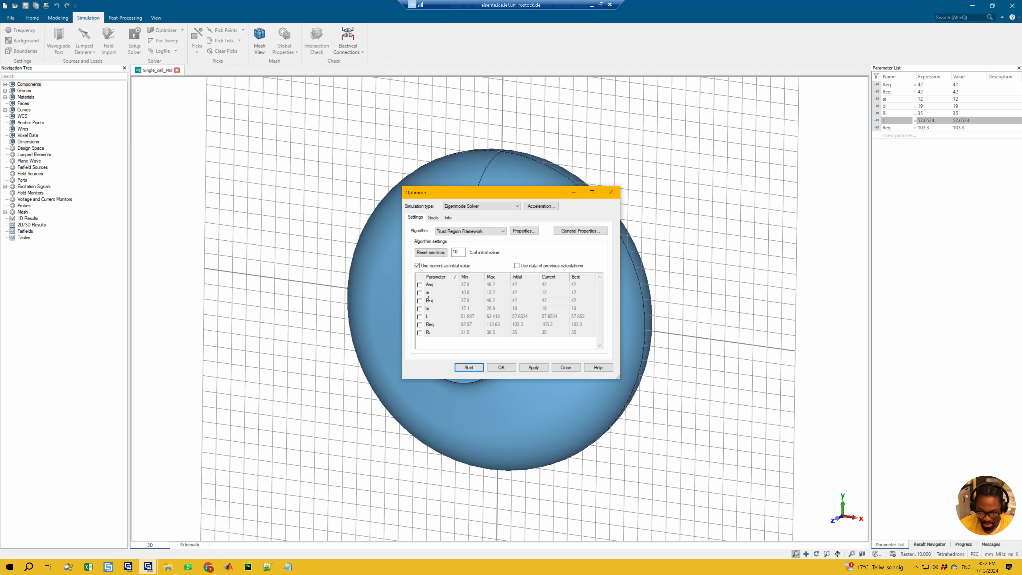
Include Aeq in the optimization and reset its minimum and maximum to 20 % of the initial value
{"action": "left_click", "coordinate": [419, 284]}
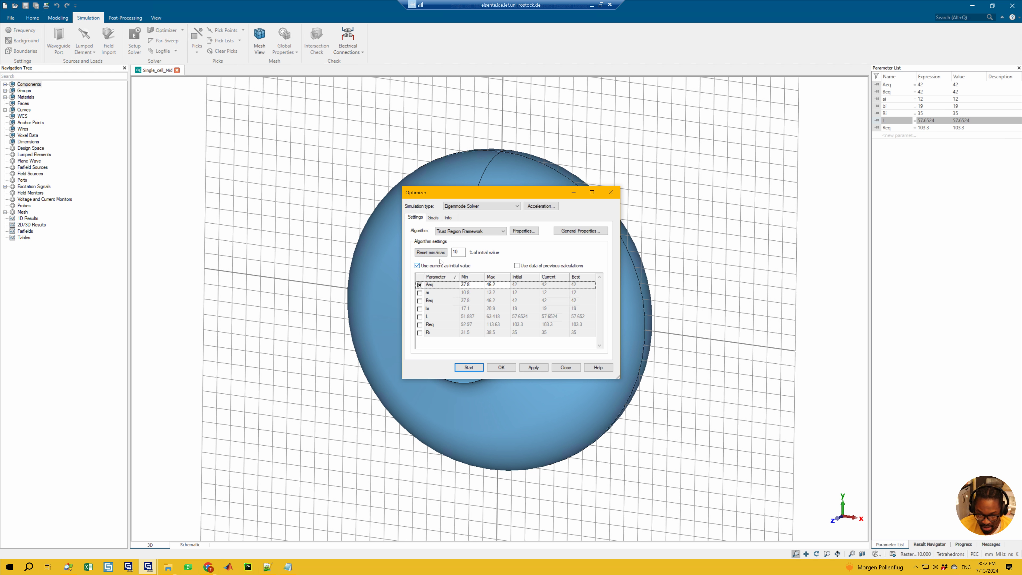
{"action": "left_click", "coordinate": [434, 252]}
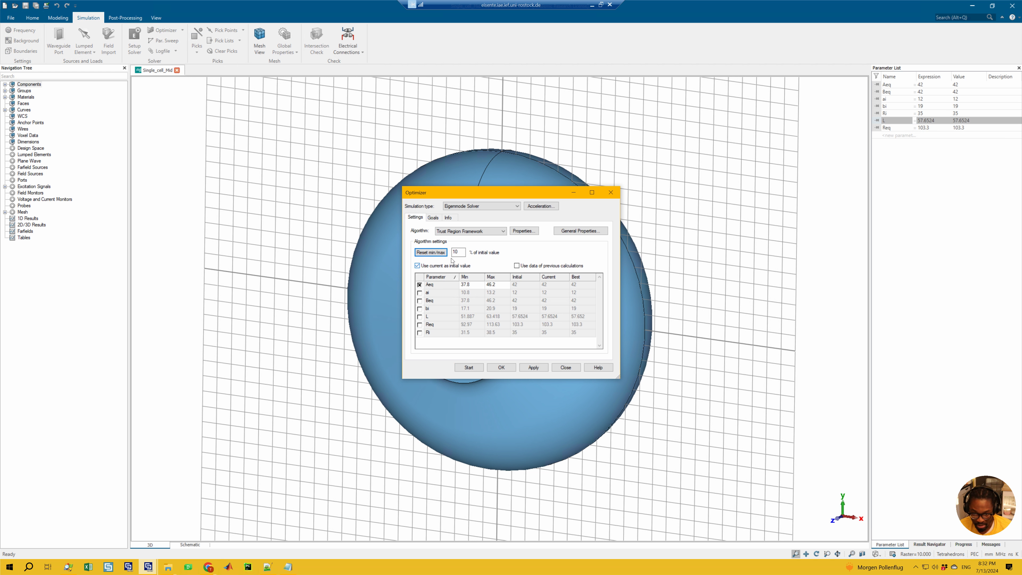
{"action": "left_click_drag", "start_coordinate": [457, 253], "coordinate": [450, 252]}
{"action": "type", "text": "20"}
{"action": "left_click", "coordinate": [442, 252]}
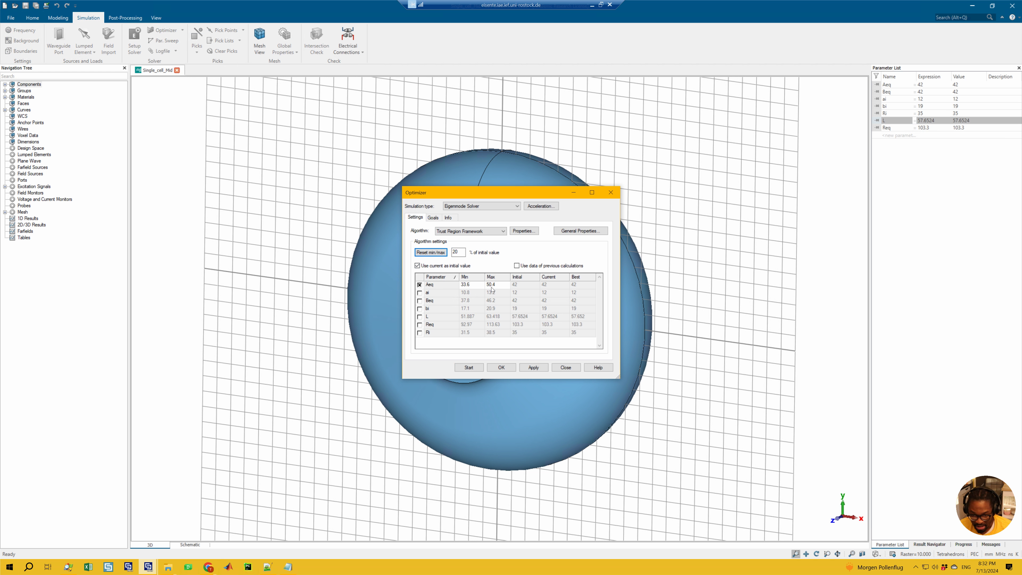
Change the optimization parameter selection so that only Req is varied
{"action": "left_click", "coordinate": [420, 300]}
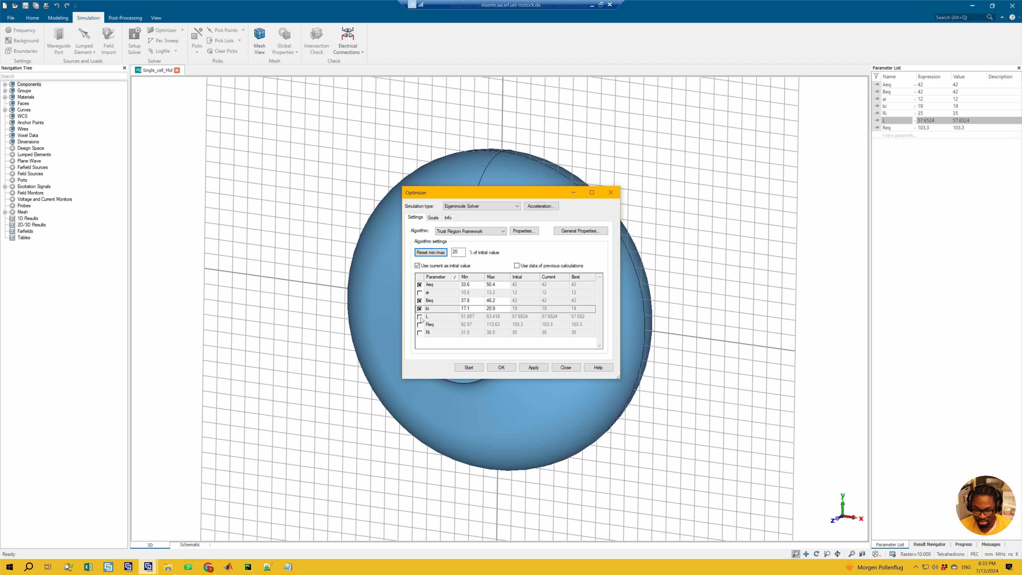
{"action": "left_click", "coordinate": [419, 300]}
{"action": "left_click", "coordinate": [420, 284]}
{"action": "left_click", "coordinate": [420, 325]}
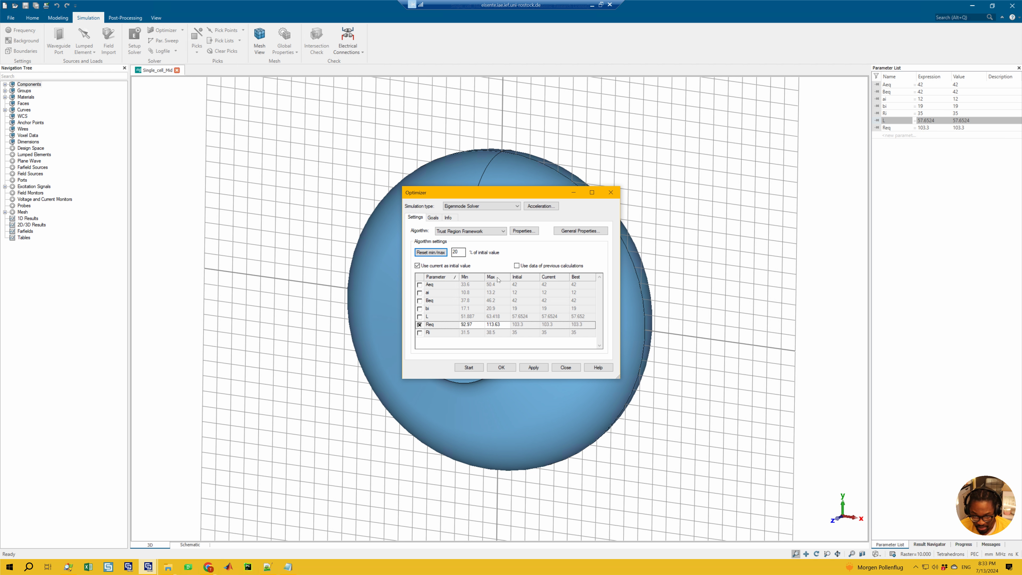
Examine the available optimization algorithms and their descriptions in the optimizer help, leaving Trust Region Framework selected
{"action": "left_click", "coordinate": [480, 232]}
{"action": "left_click", "coordinate": [463, 231]}
{"action": "left_click", "coordinate": [460, 231]}
{"action": "left_click", "coordinate": [445, 255]}
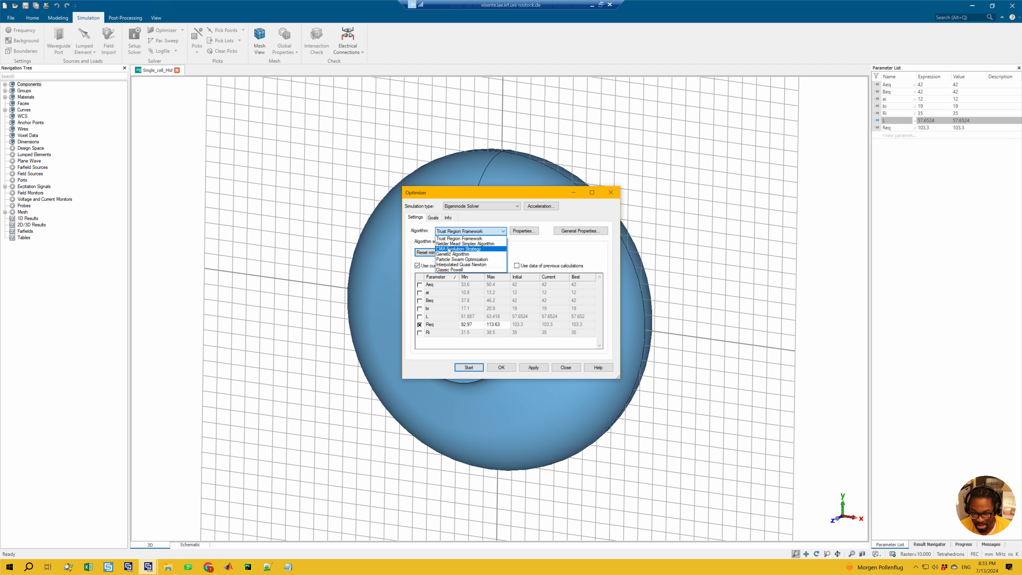
{"action": "left_click", "coordinate": [533, 245]}
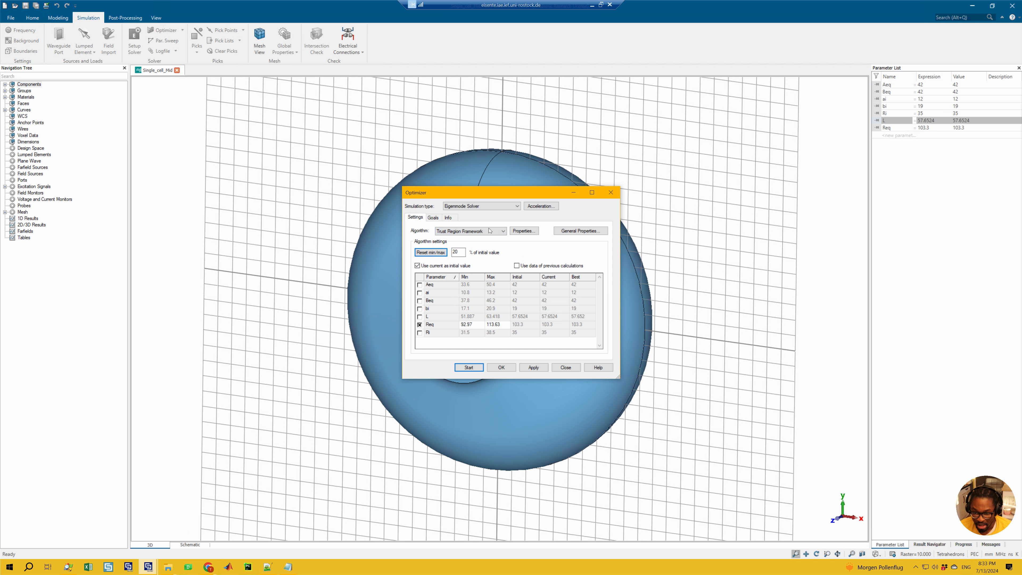
{"action": "left_click", "coordinate": [598, 366]}
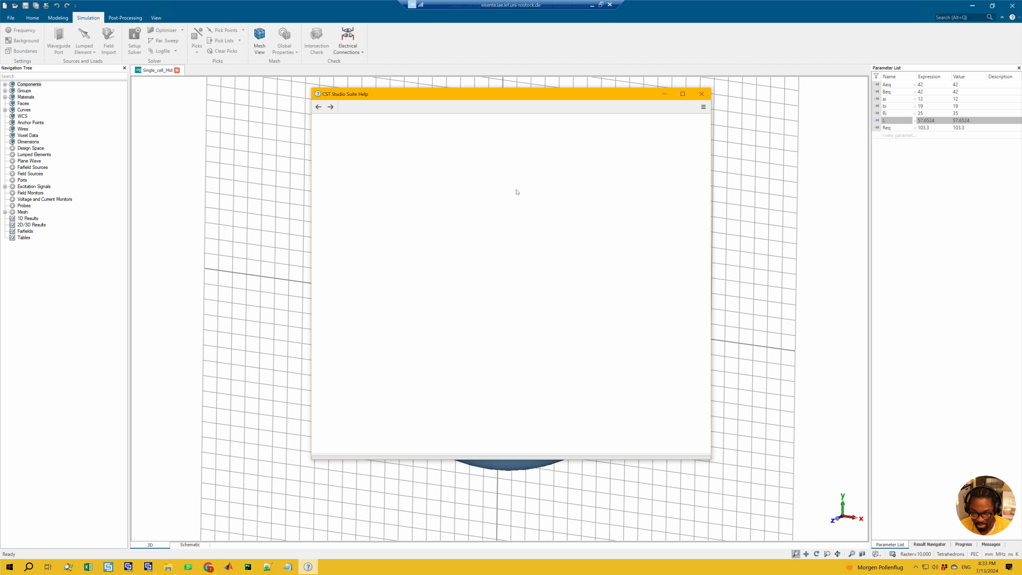
{"action": "scroll", "coordinate": [493, 279], "scroll_direction": "down", "scroll_amount": 6}
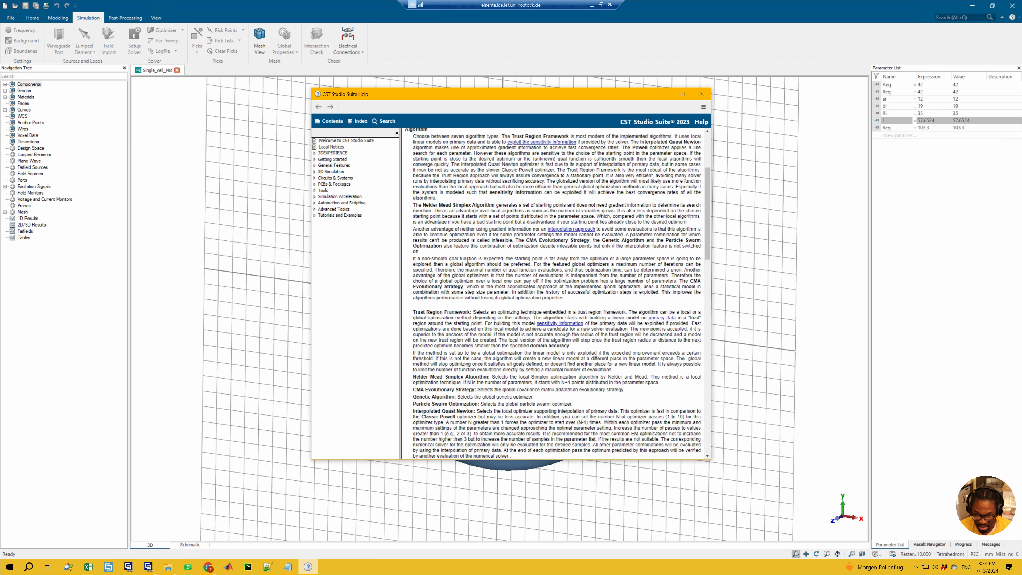
{"action": "scroll", "coordinate": [479, 351], "scroll_direction": "down", "scroll_amount": 3}
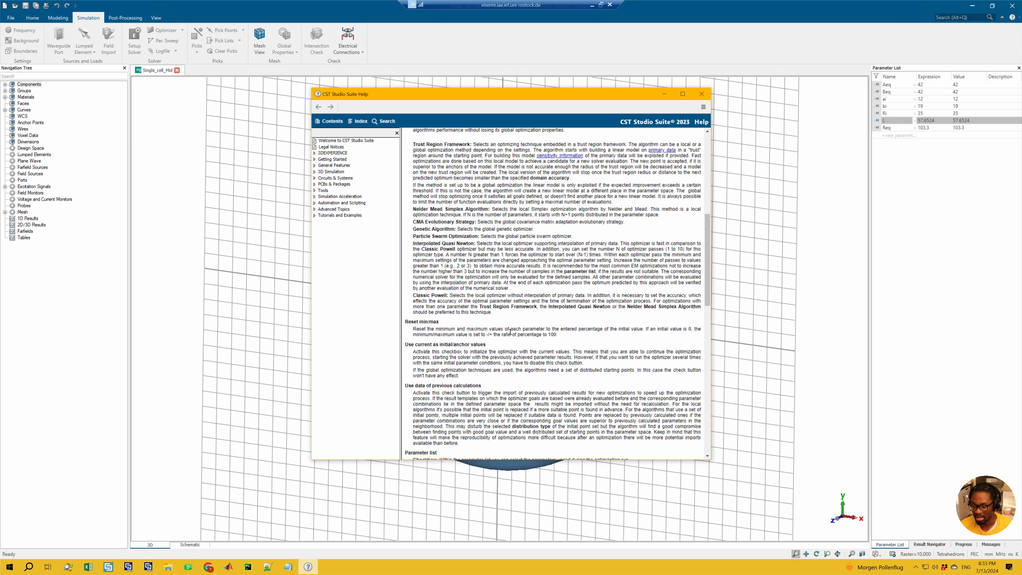
{"action": "scroll", "coordinate": [514, 312], "scroll_direction": "down", "scroll_amount": 3}
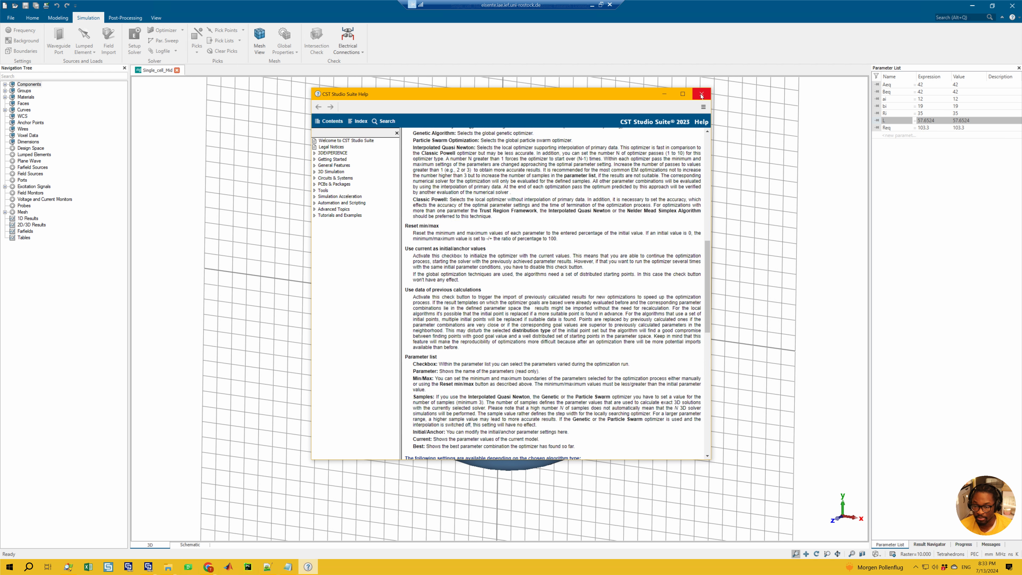
{"action": "left_click", "coordinate": [701, 94]}
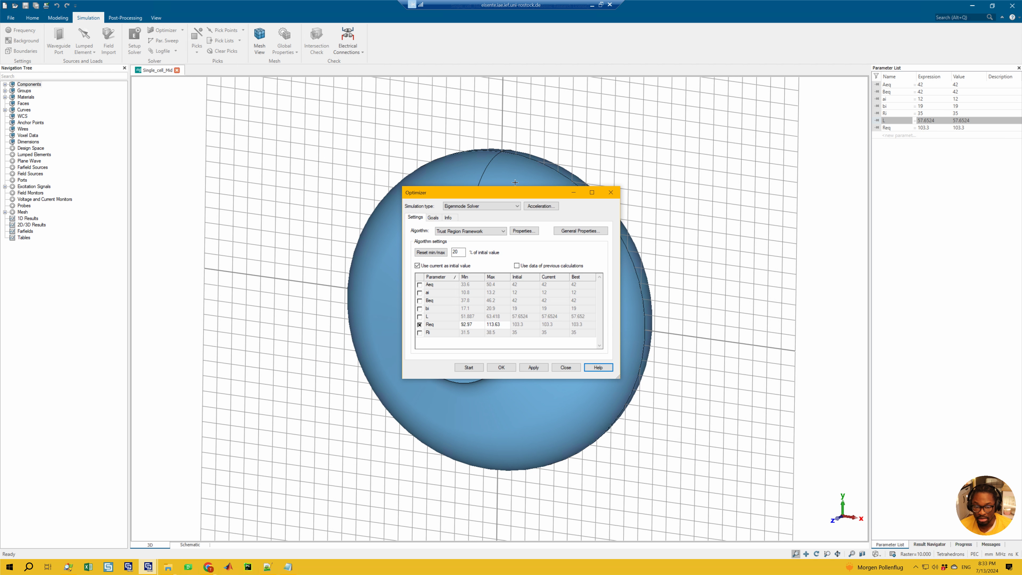
{"action": "left_click", "coordinate": [462, 231]}
Start adding a new goal of type Standard to the optimizer, bringing up the template-based post-processing setup
{"action": "left_click", "coordinate": [434, 217]}
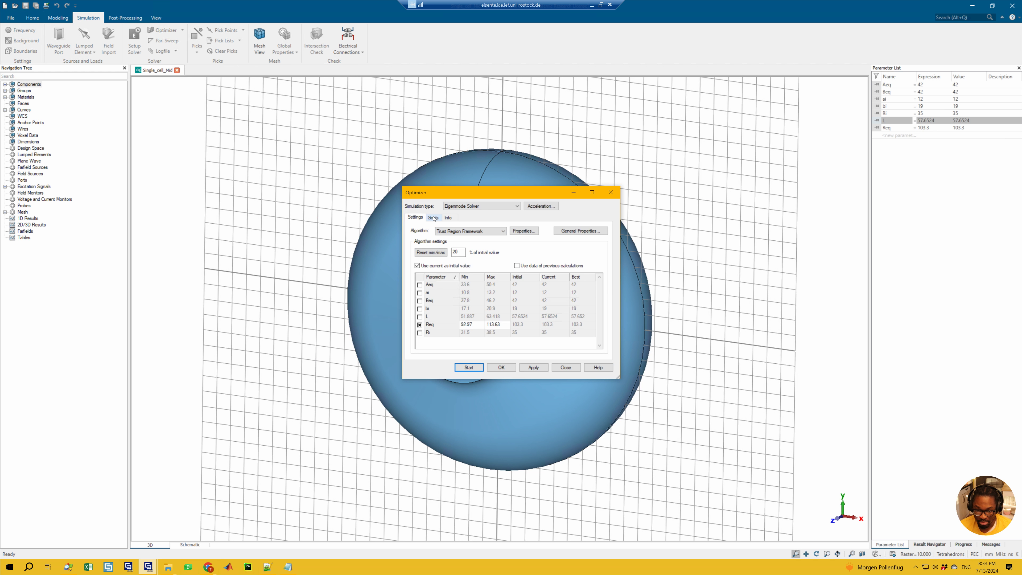
{"action": "left_click", "coordinate": [433, 218]}
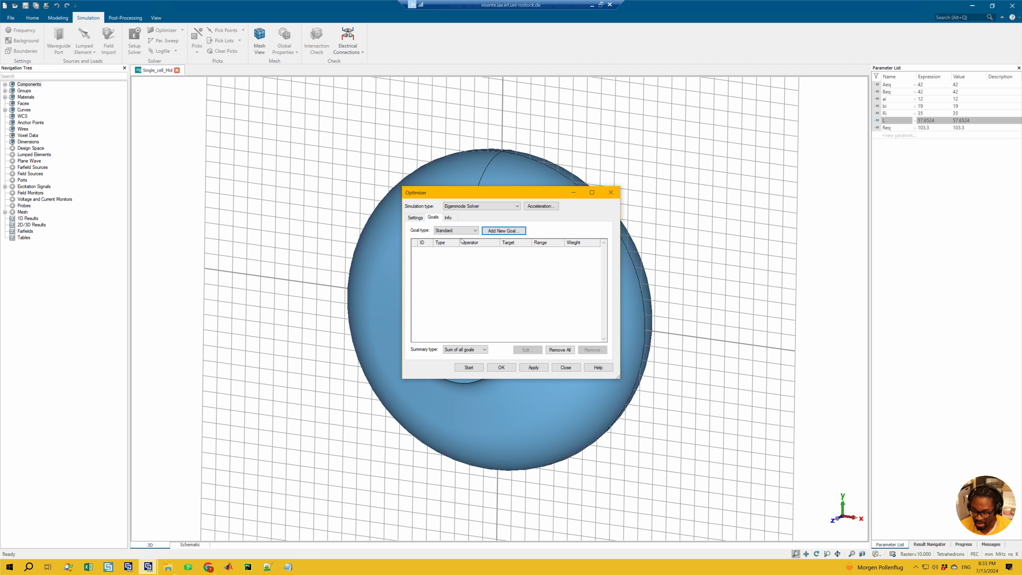
{"action": "left_click", "coordinate": [503, 231]}
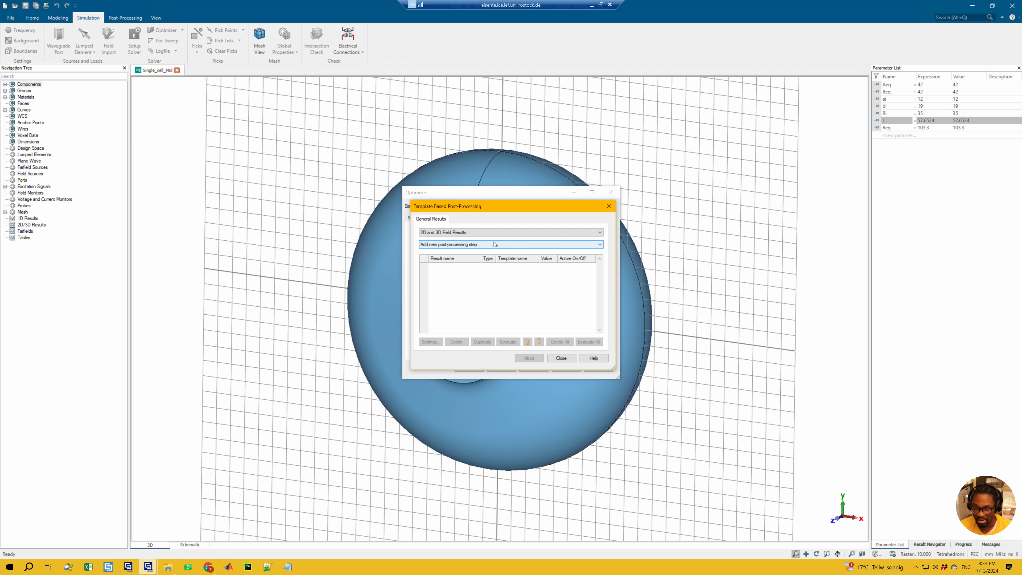
Add a 3D Eigenmode Result post-processing step from 2D and 3D Field Results that evaluates the frequency of mode 1
{"action": "left_click", "coordinate": [471, 245]}
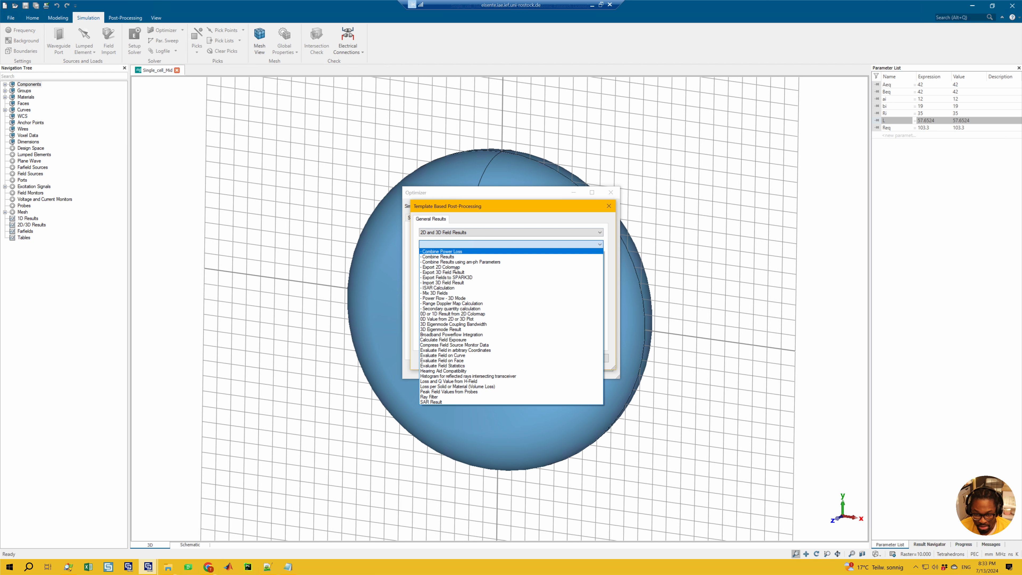
{"action": "left_click", "coordinate": [442, 233]}
{"action": "left_click", "coordinate": [443, 233]}
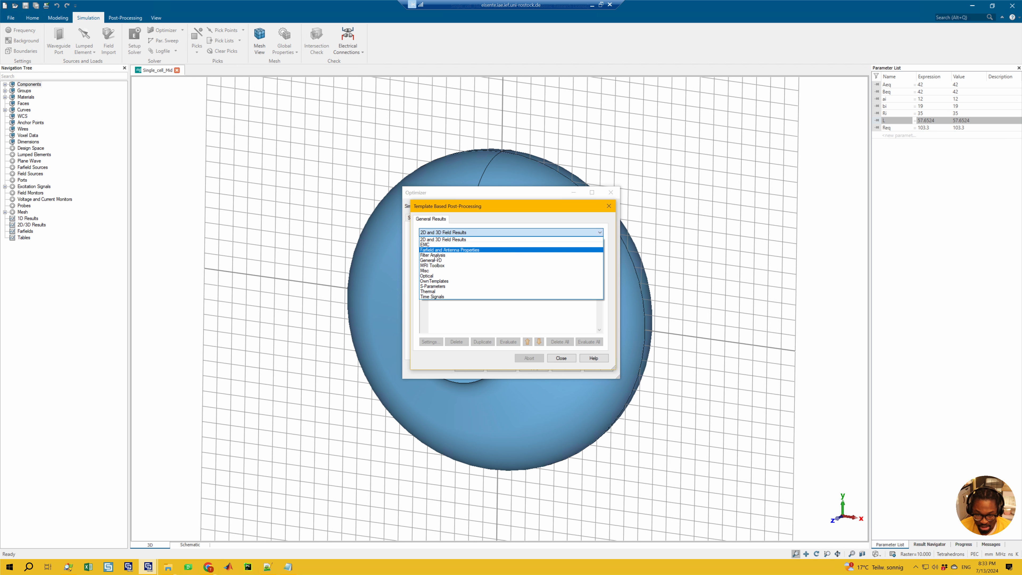
{"action": "left_click", "coordinate": [455, 239]}
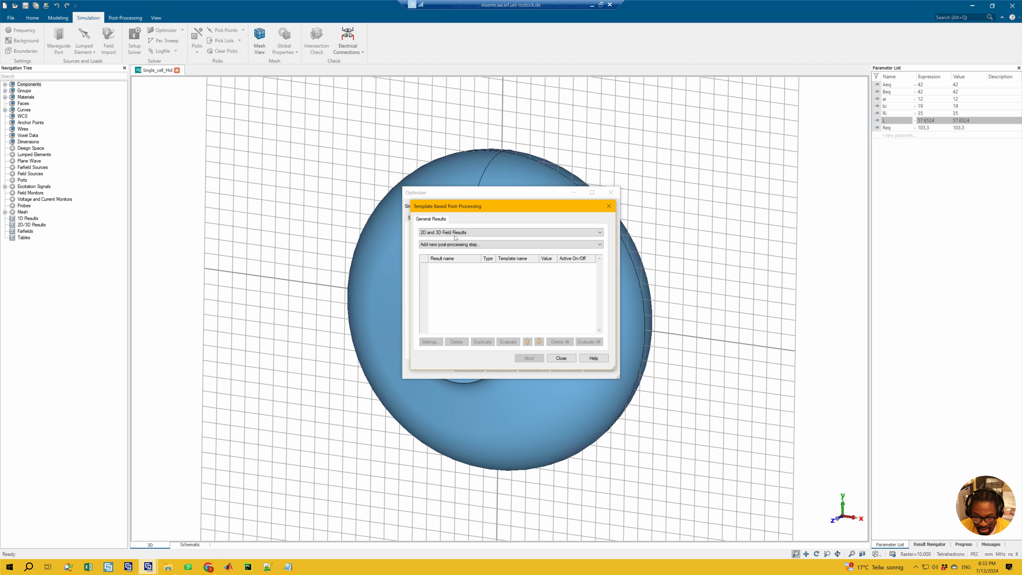
{"action": "left_click", "coordinate": [455, 244]}
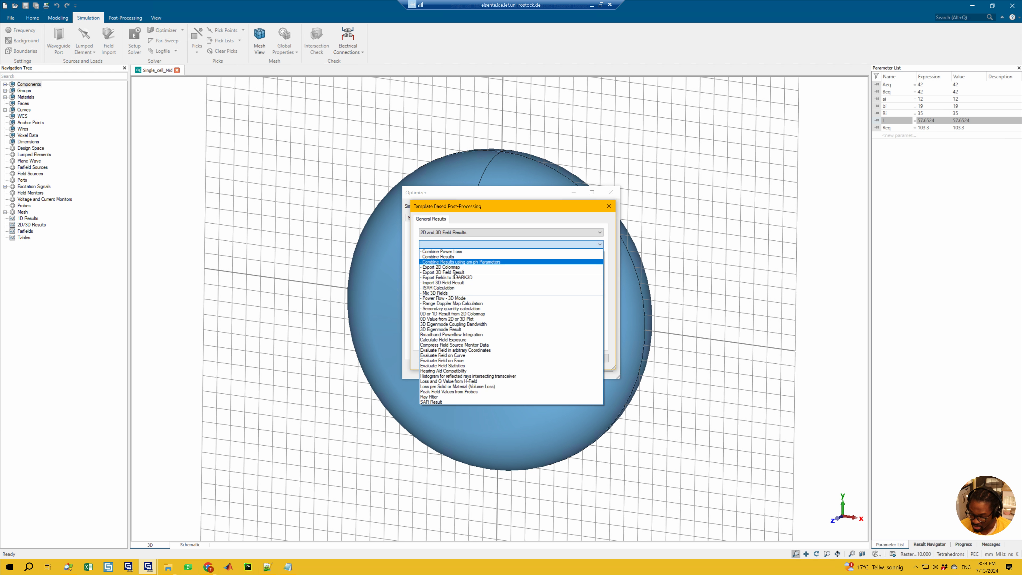
{"action": "left_click", "coordinate": [474, 224]}
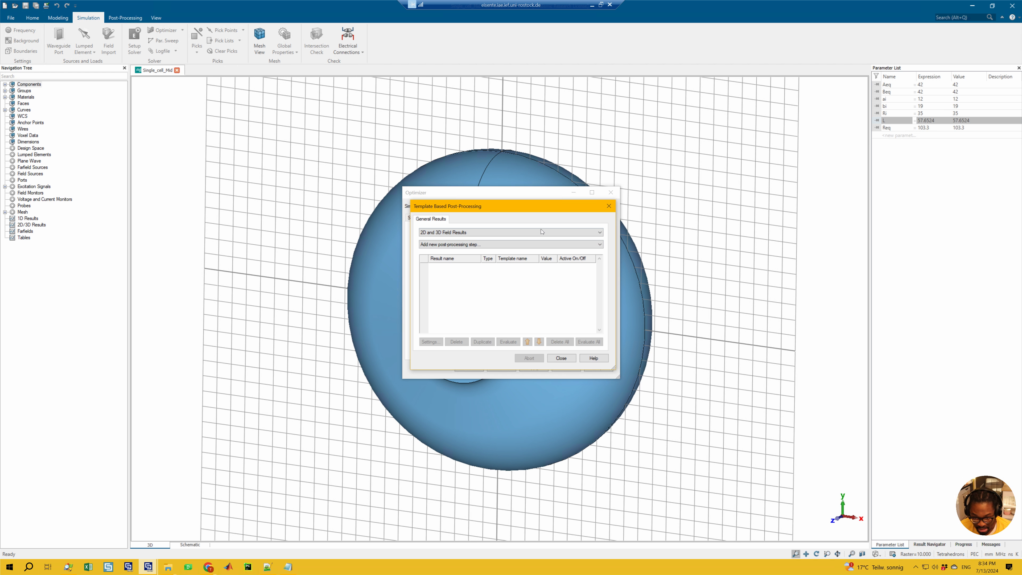
{"action": "left_click_drag", "start_coordinate": [485, 209], "coordinate": [442, 209]}
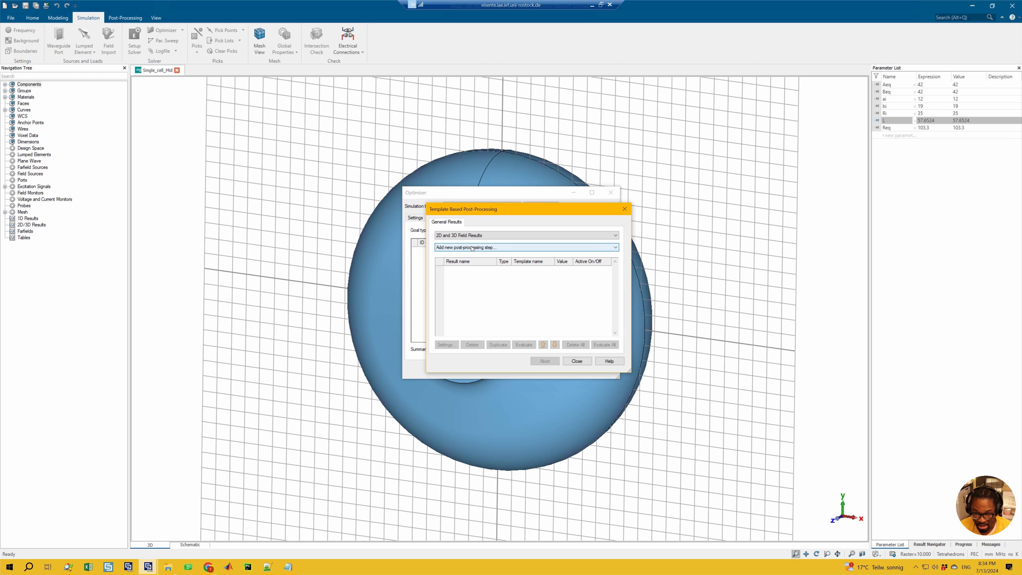
{"action": "left_click", "coordinate": [466, 247]}
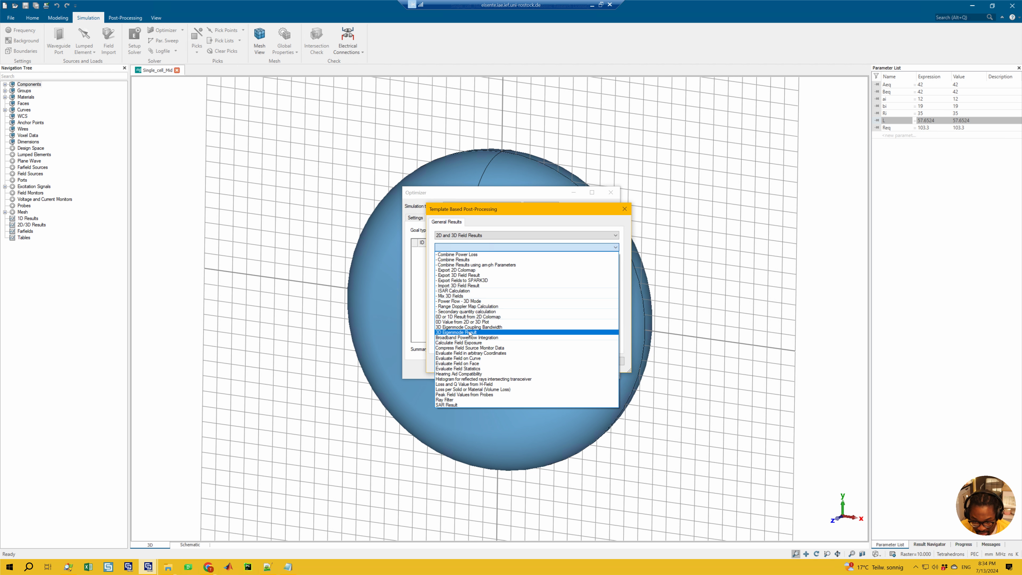
{"action": "left_click", "coordinate": [482, 333]}
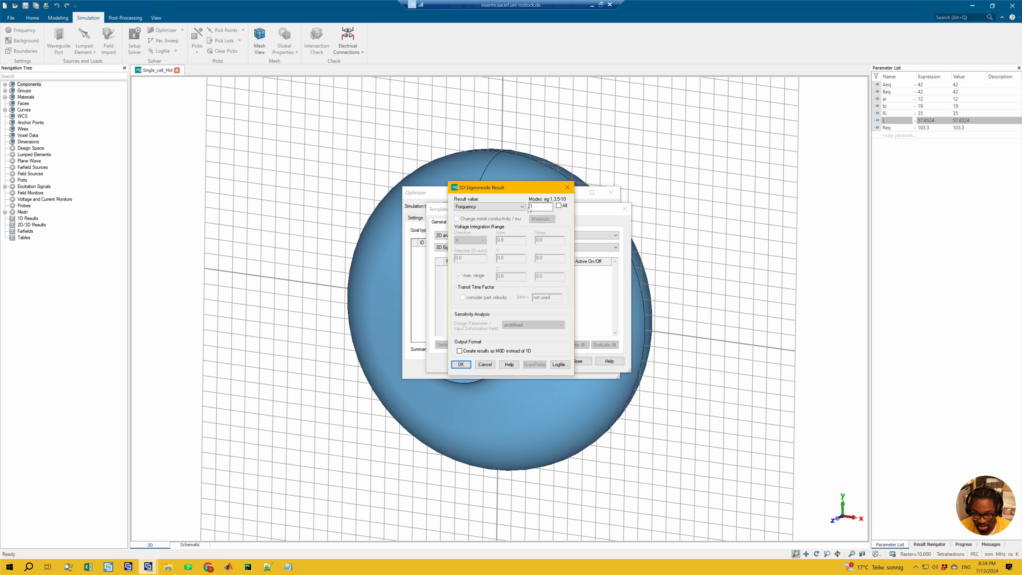
{"action": "left_click", "coordinate": [548, 208]}
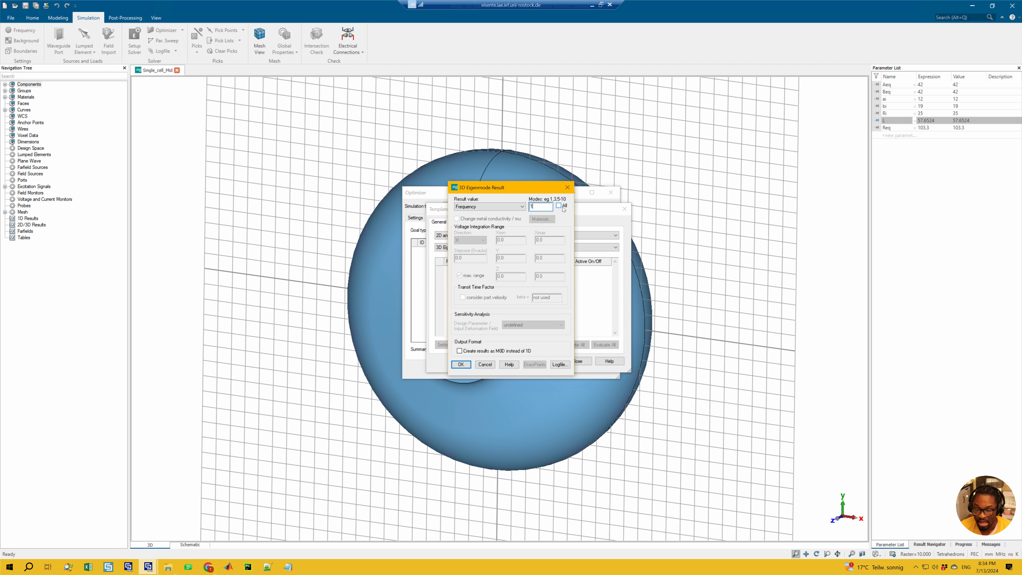
{"action": "double_click", "coordinate": [534, 208]}
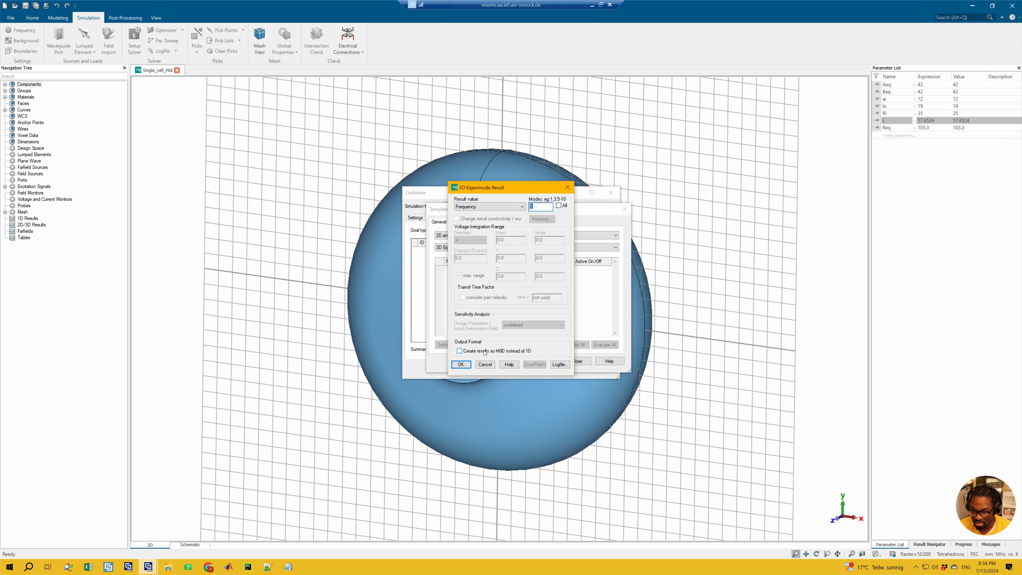
{"action": "left_click", "coordinate": [462, 365]}
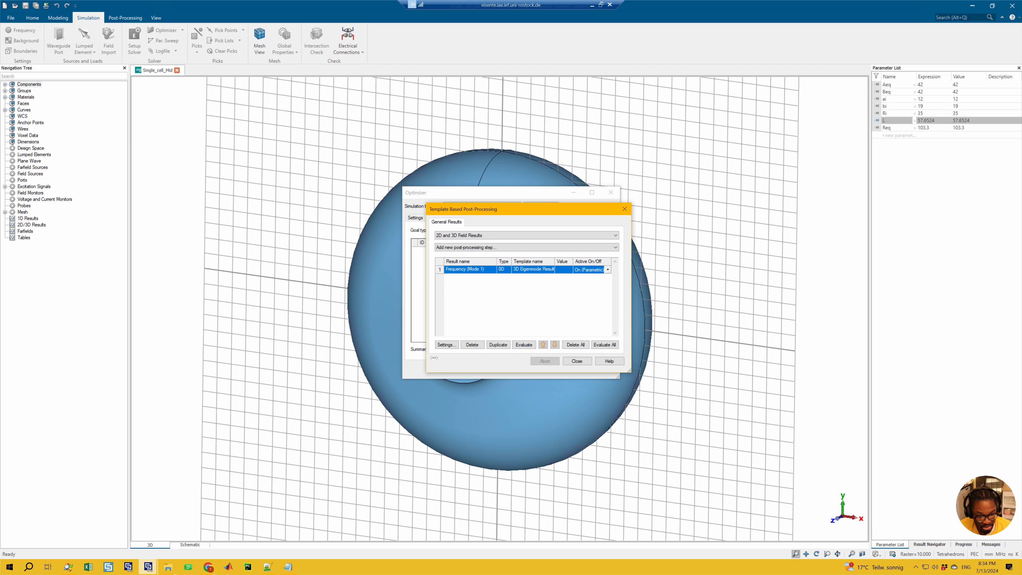
Evaluate the Frequency (Mode 1) post-processing step and give the new optimizer goal an equals condition with a target of 1350
{"action": "left_click", "coordinate": [521, 345]}
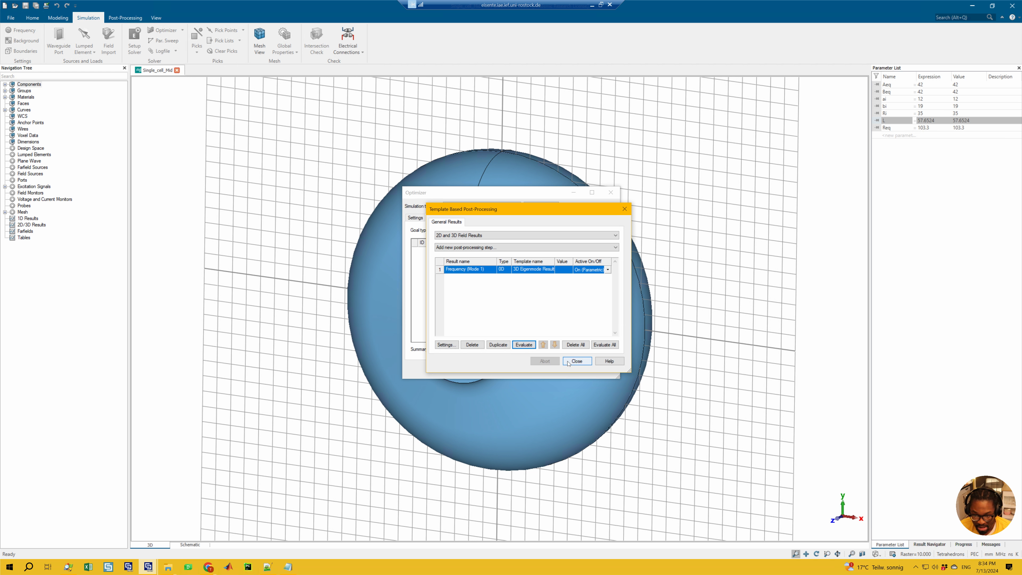
{"action": "left_click", "coordinate": [576, 361]}
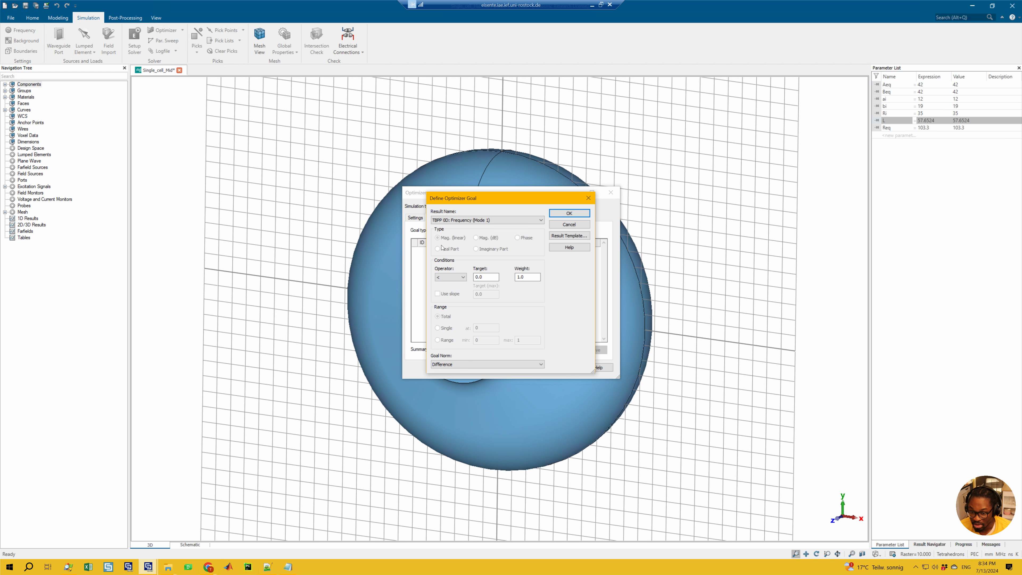
{"action": "left_click", "coordinate": [469, 221]}
{"action": "left_click", "coordinate": [470, 221]}
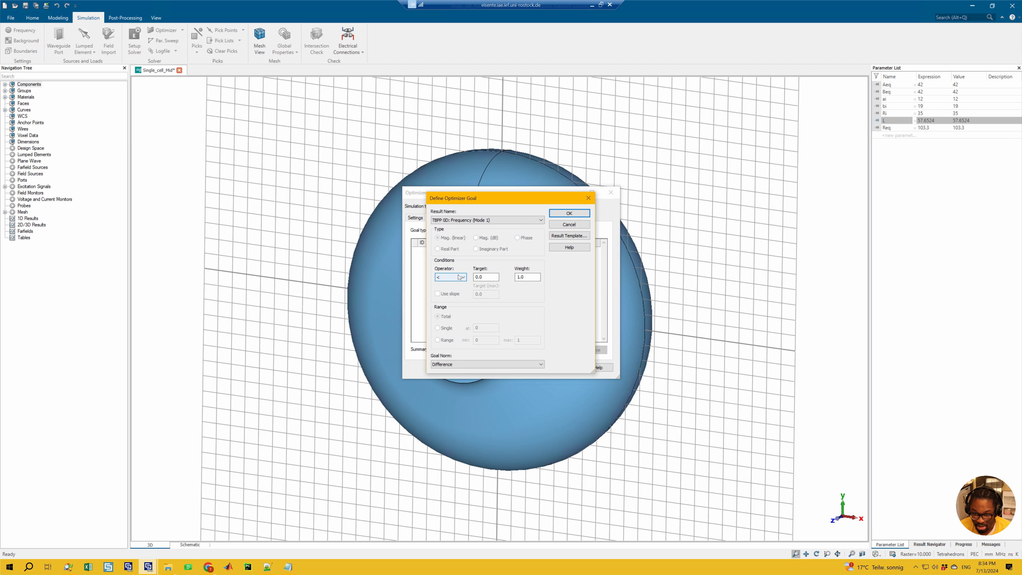
{"action": "left_click", "coordinate": [446, 278]}
{"action": "left_click", "coordinate": [446, 277]}
{"action": "left_click", "coordinate": [446, 278]}
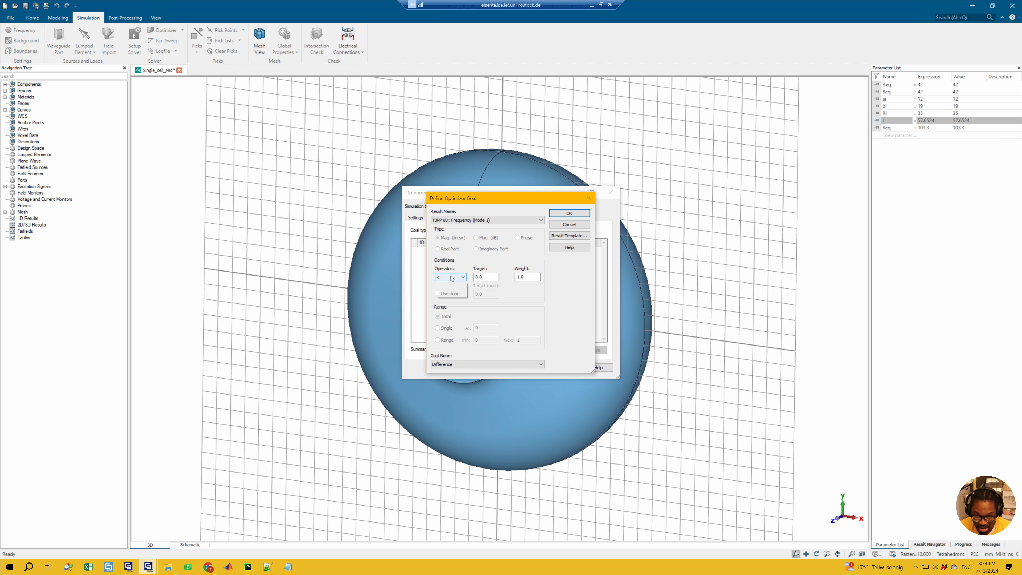
{"action": "double_click", "coordinate": [491, 279]}
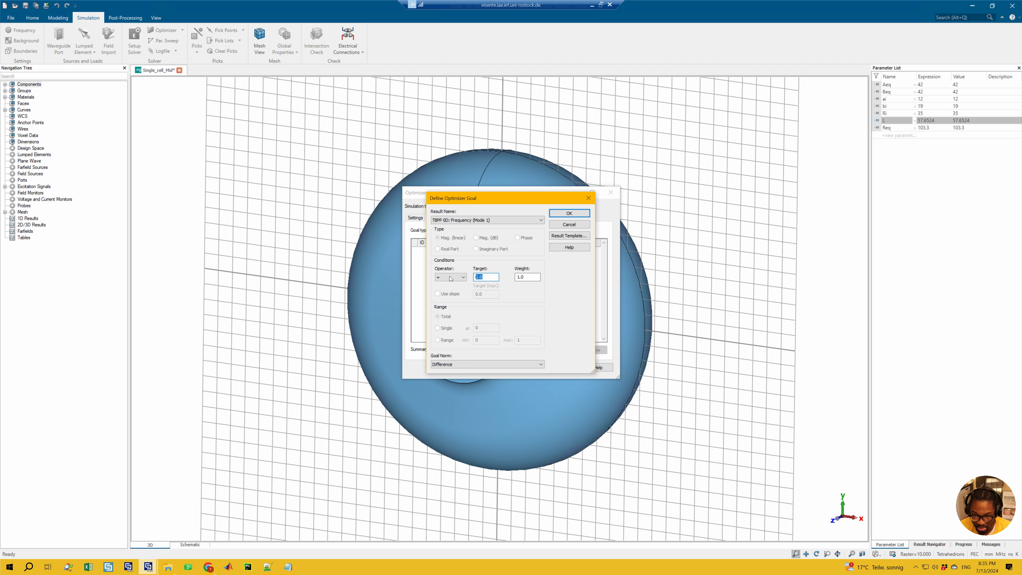
{"action": "type", "text": "1350"}
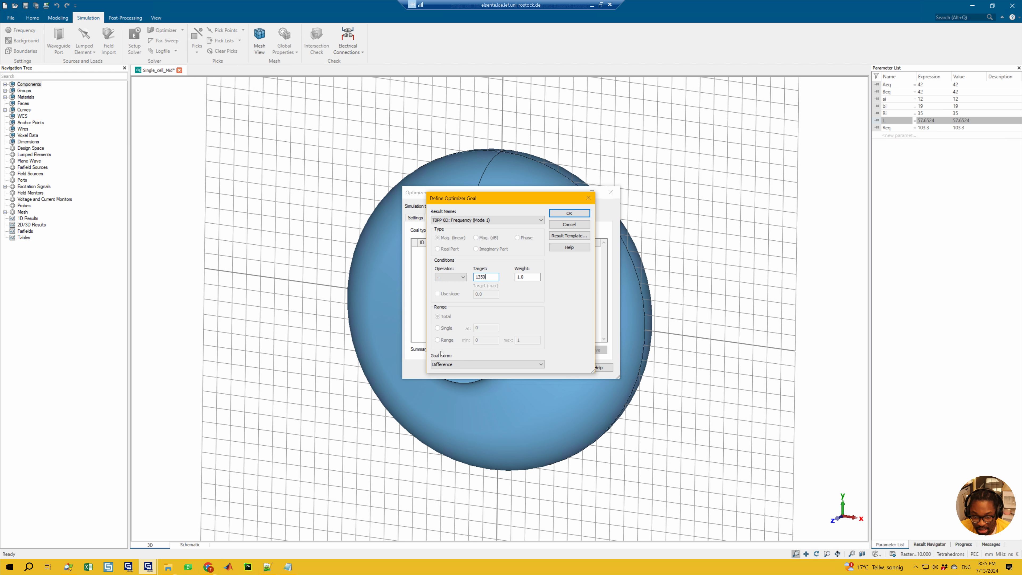
Keep TBPP 0D: Frequency (Mode 1) as the goal's result, set the goal norm to Difference Squared and accept the goal
{"action": "left_click", "coordinate": [486, 220]}
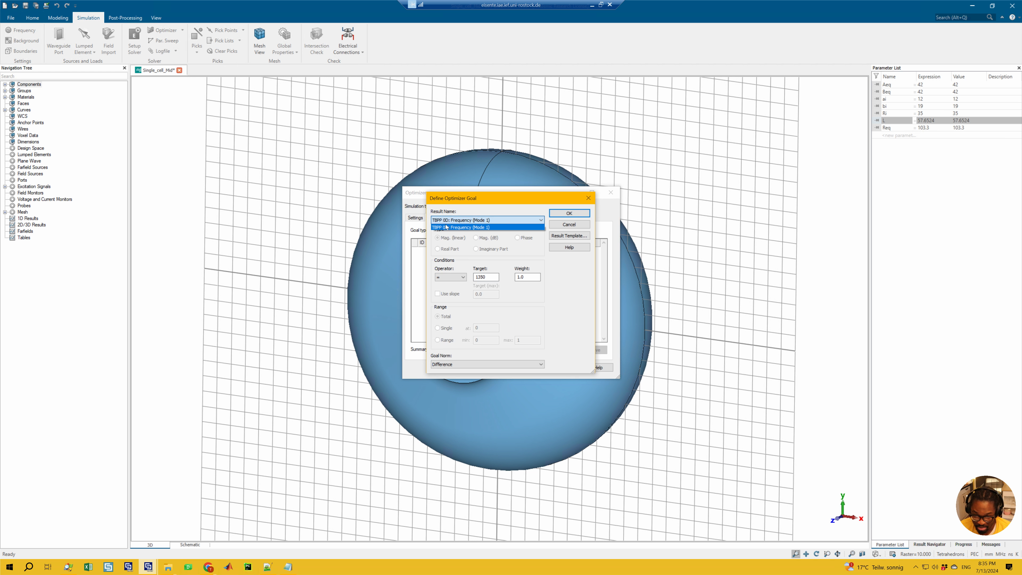
{"action": "left_click", "coordinate": [499, 226]}
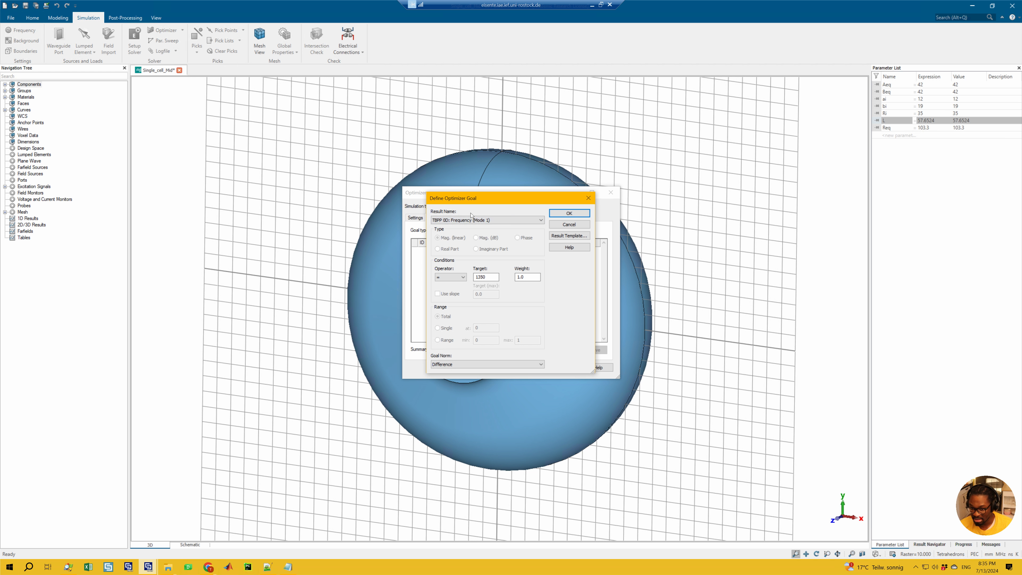
{"action": "left_click", "coordinate": [462, 220]}
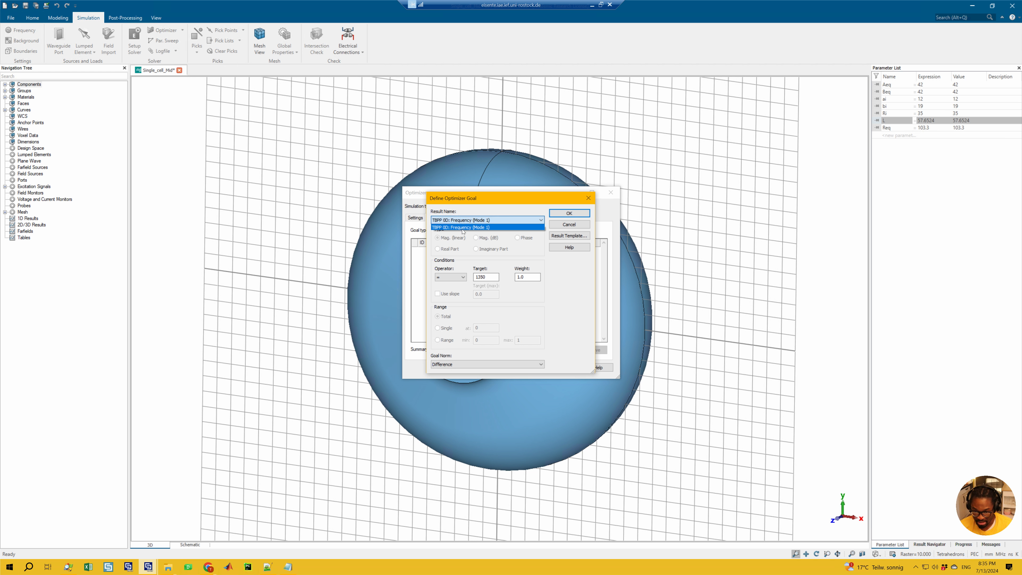
{"action": "left_click", "coordinate": [543, 300]}
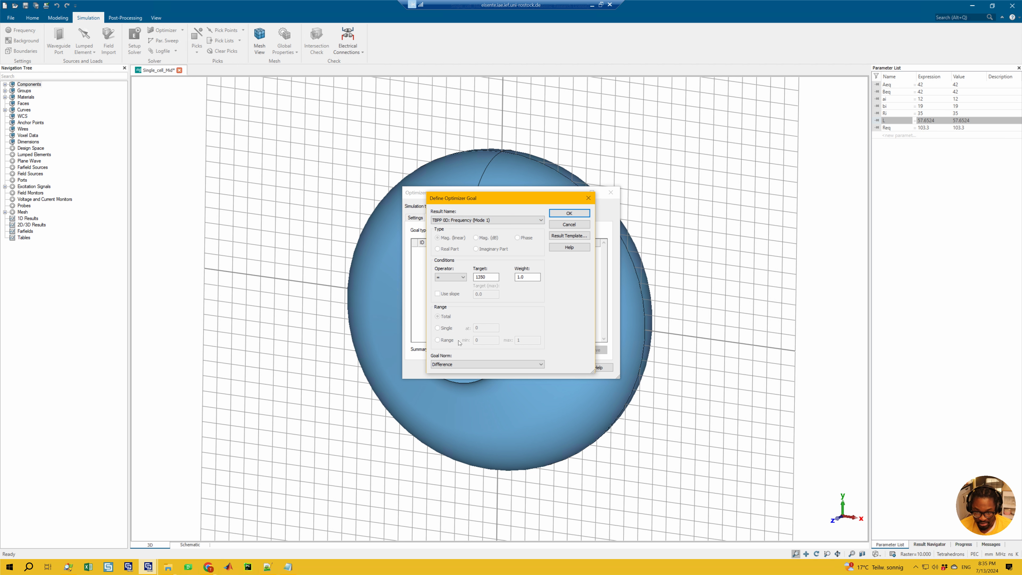
{"action": "left_click", "coordinate": [450, 364]}
{"action": "left_click", "coordinate": [476, 375]}
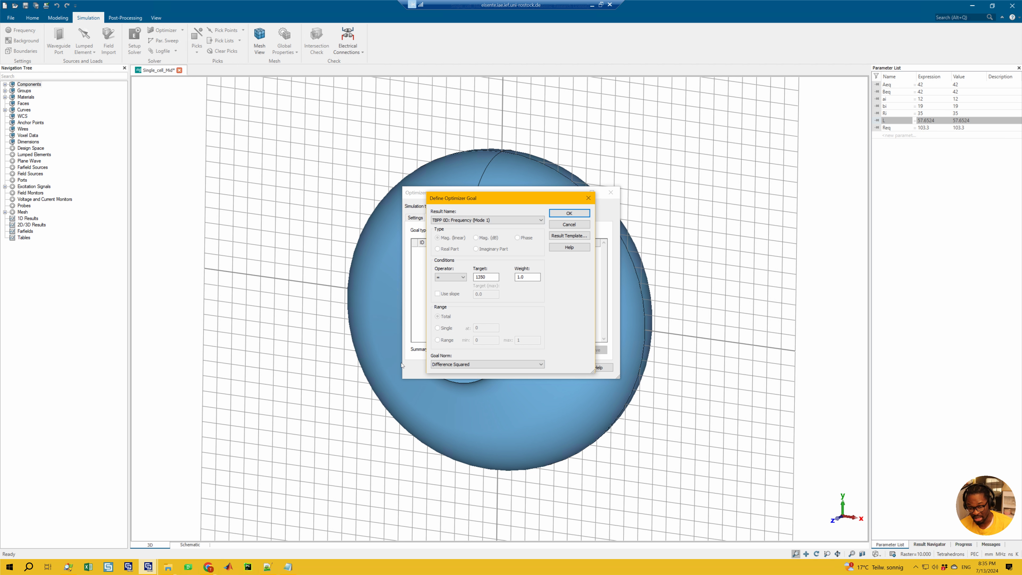
{"action": "left_click", "coordinate": [460, 365]}
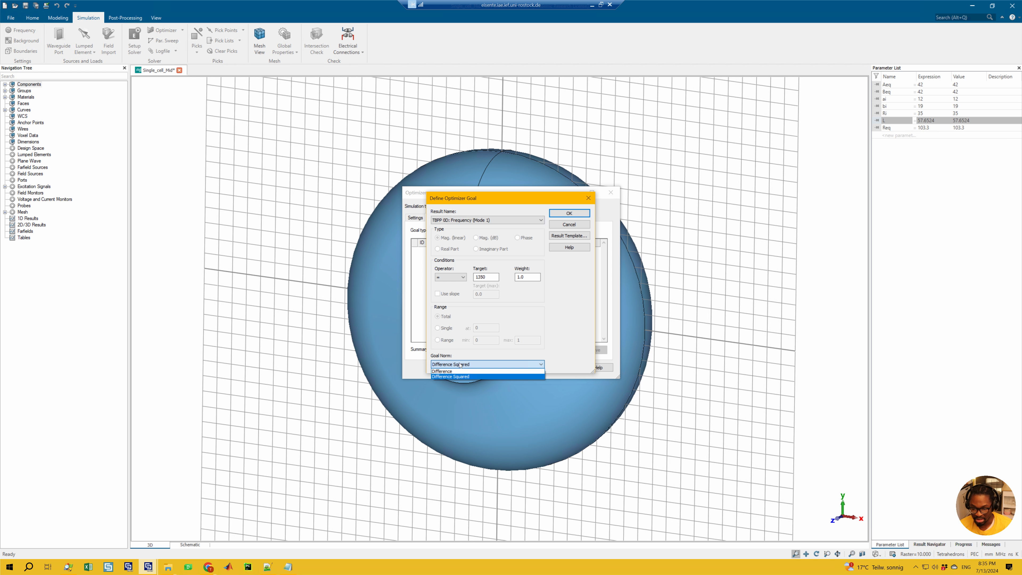
{"action": "left_click", "coordinate": [558, 348]}
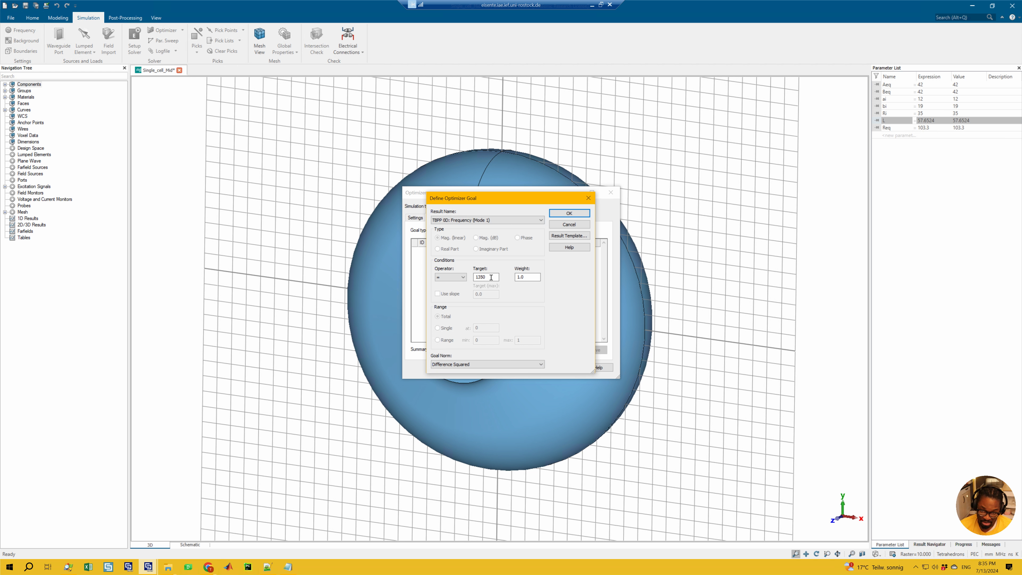
{"action": "left_click", "coordinate": [562, 212]}
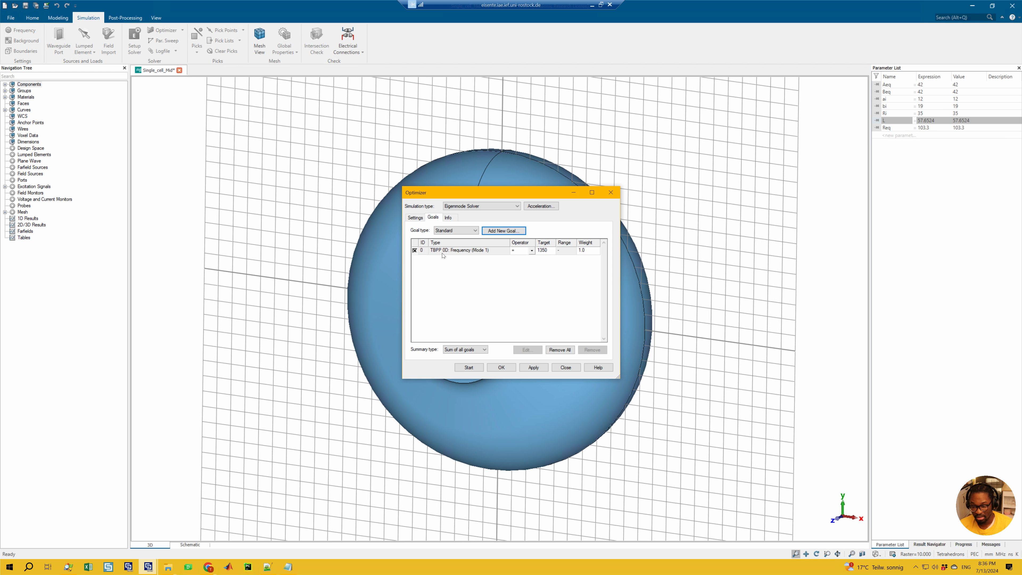
Check the optimizer's parameter settings and the available goal summary types, keeping Sum of all goals
{"action": "left_click", "coordinate": [415, 217]}
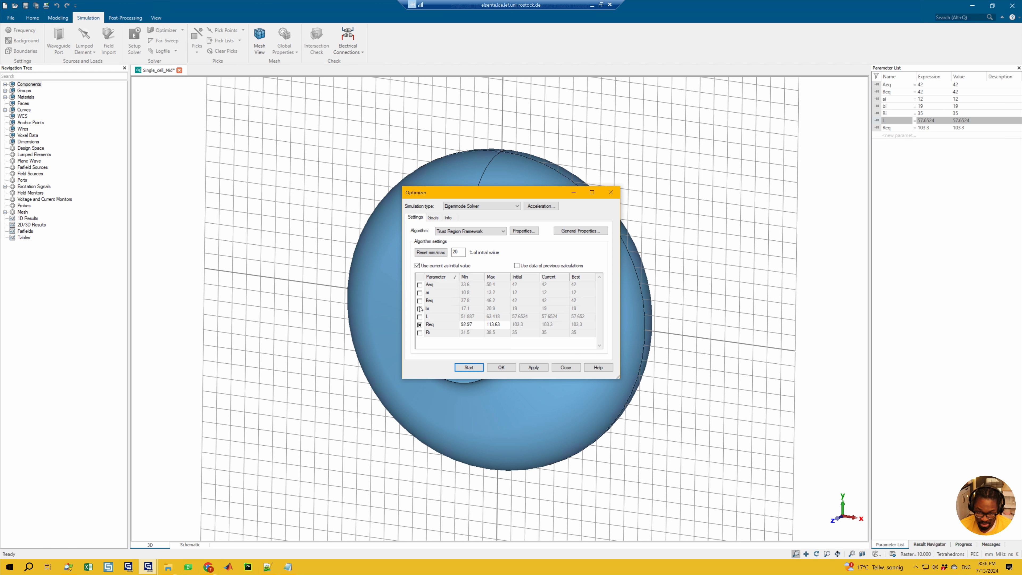
{"action": "left_click", "coordinate": [433, 218]}
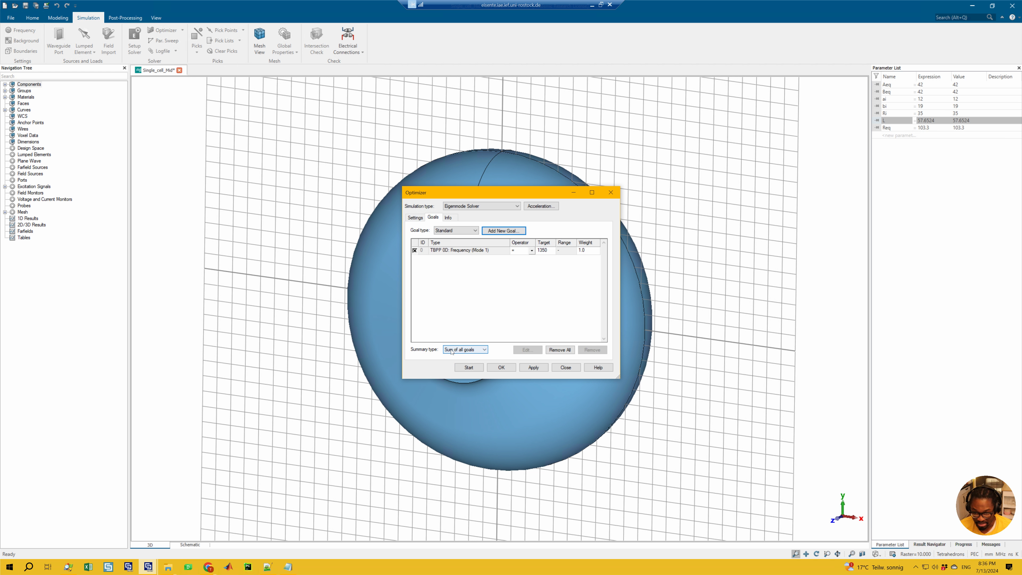
{"action": "left_click", "coordinate": [458, 347]}
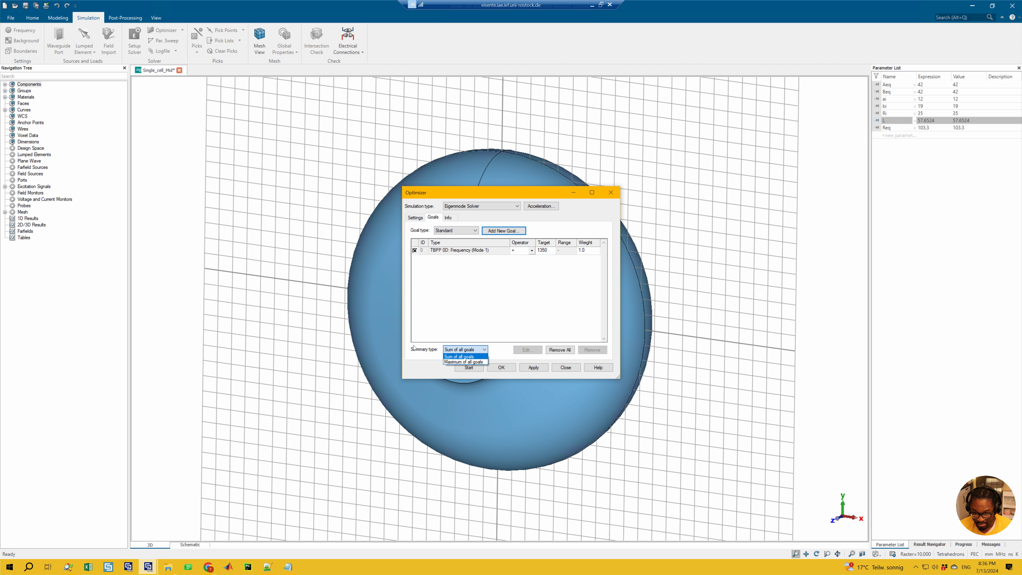
{"action": "left_click", "coordinate": [465, 350]}
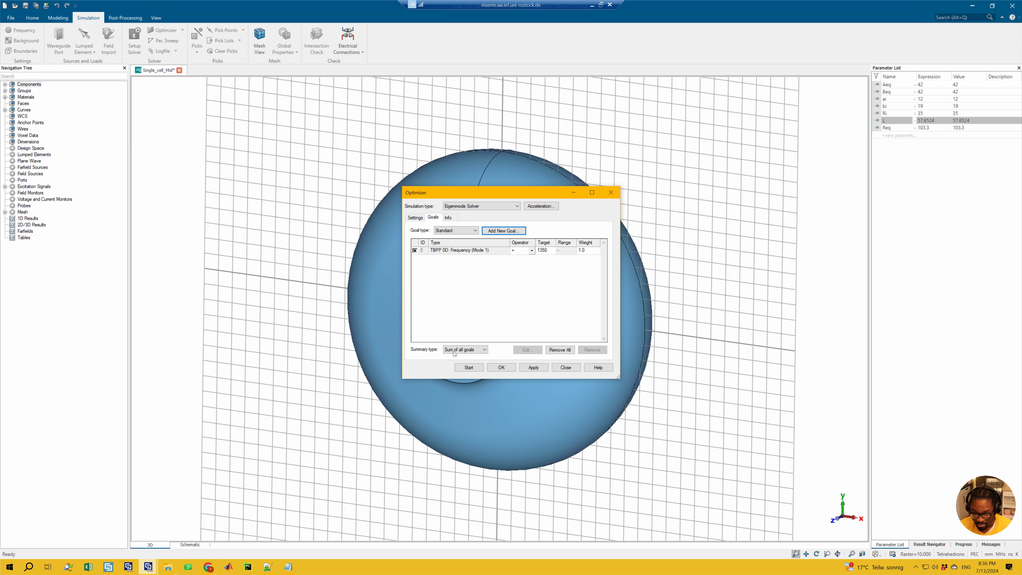
{"action": "left_click", "coordinate": [469, 351]}
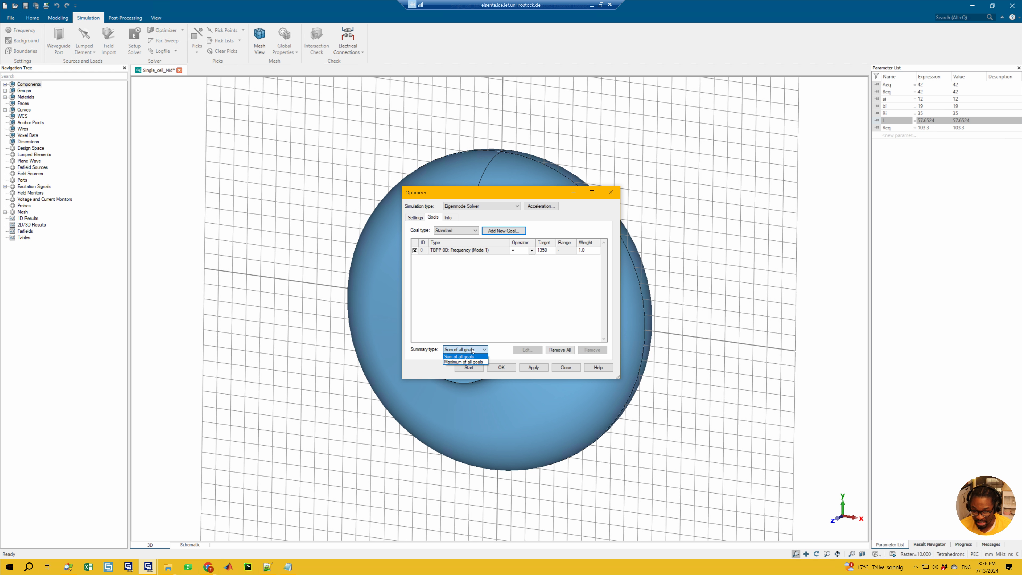
{"action": "left_click", "coordinate": [462, 356]}
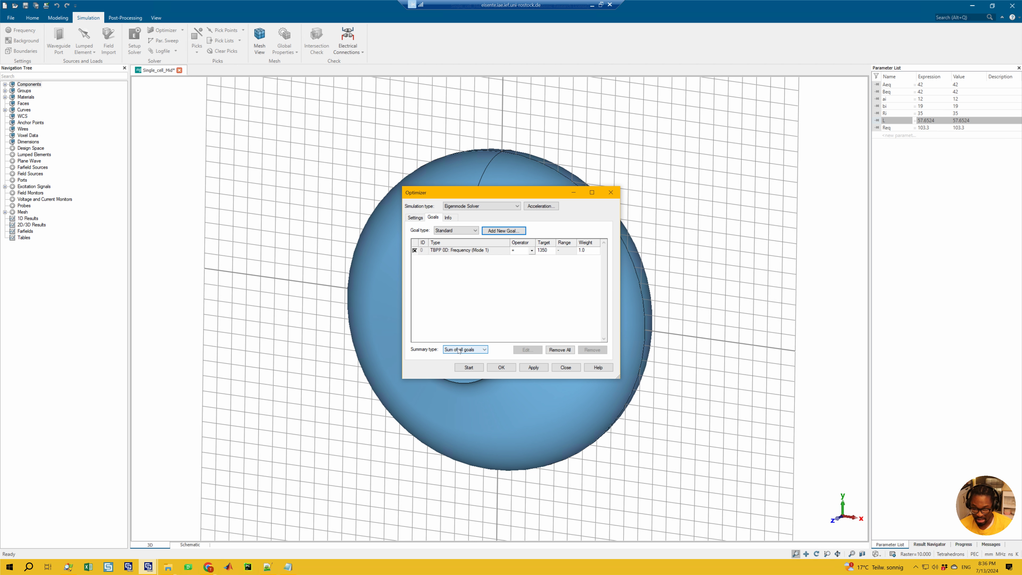
Switch to Notepad and delete all the existing notes about cavity modes and boundary planes
{"action": "key", "text": "alt+Tab"}
{"action": "key", "text": "Return"}
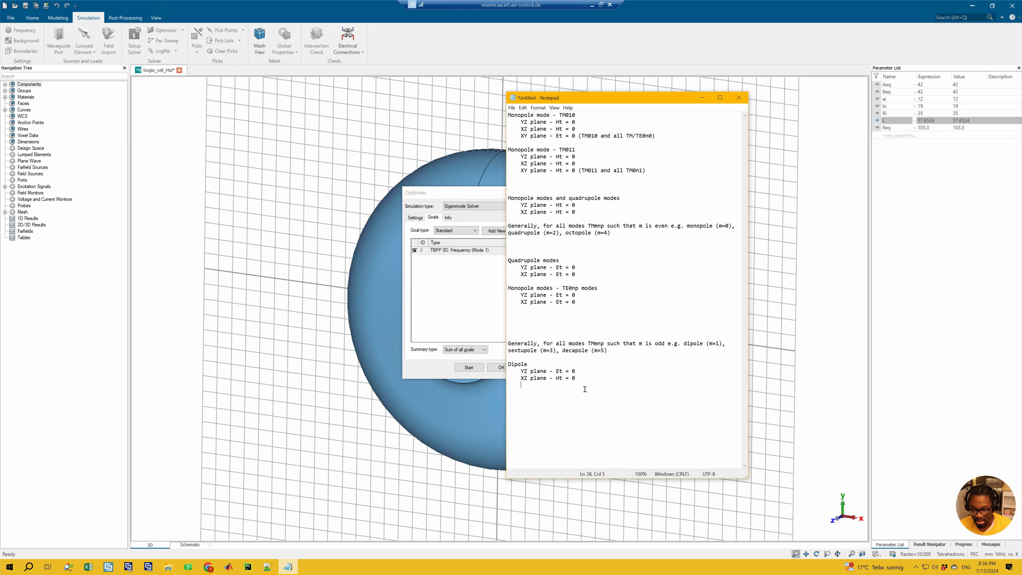
{"action": "left_click_drag", "start_coordinate": [552, 368], "coordinate": [448, 74]}
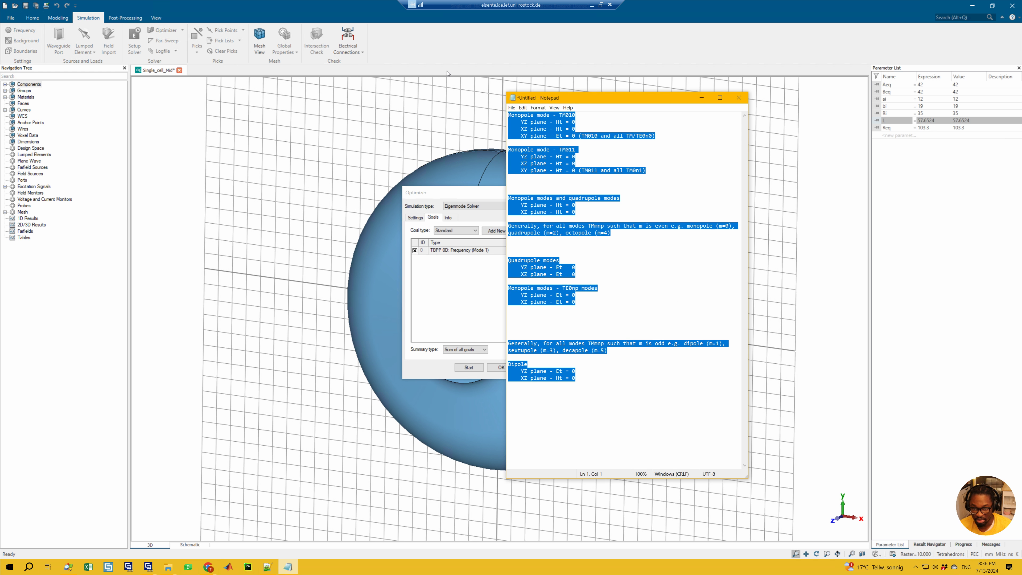
{"action": "key", "text": "Delete"}
Write the lines "sum (f1, f2, ...)" and "max(f1, f2, ...)" in the note, and minimize Notepad to return to the optimizer
{"action": "type", "text": "su"}
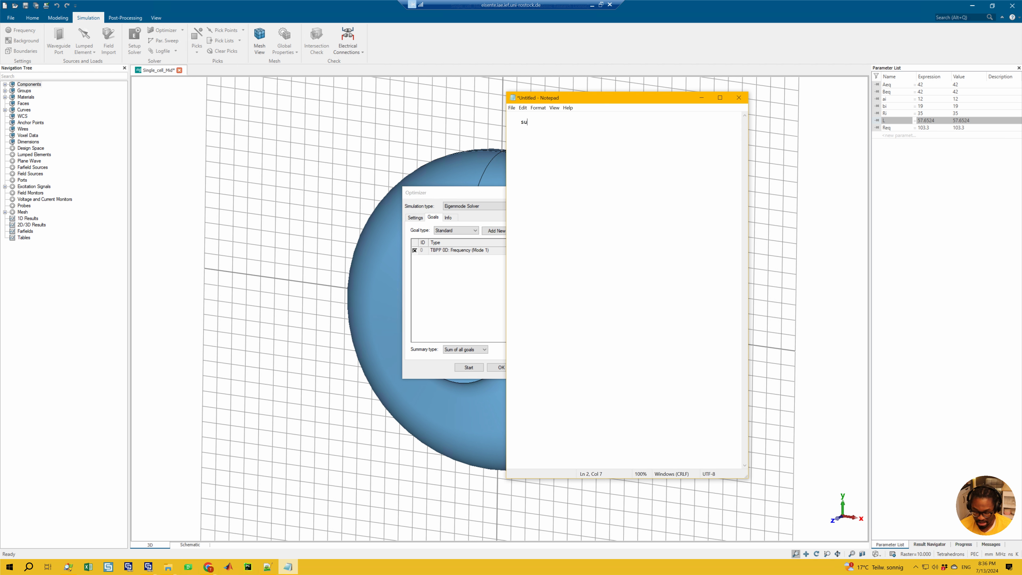
{"action": "type", "text": "m (f1, "}
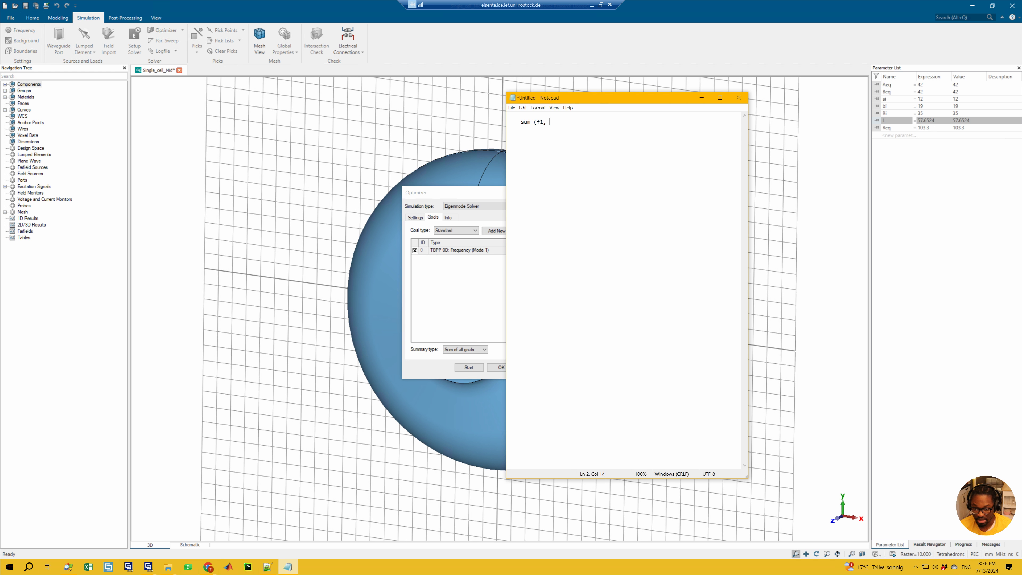
{"action": "type", "text": "f2,m...)"}
{"action": "key", "text": "Return"}
{"action": "type", "text": "max(f1, f2, ...)"}
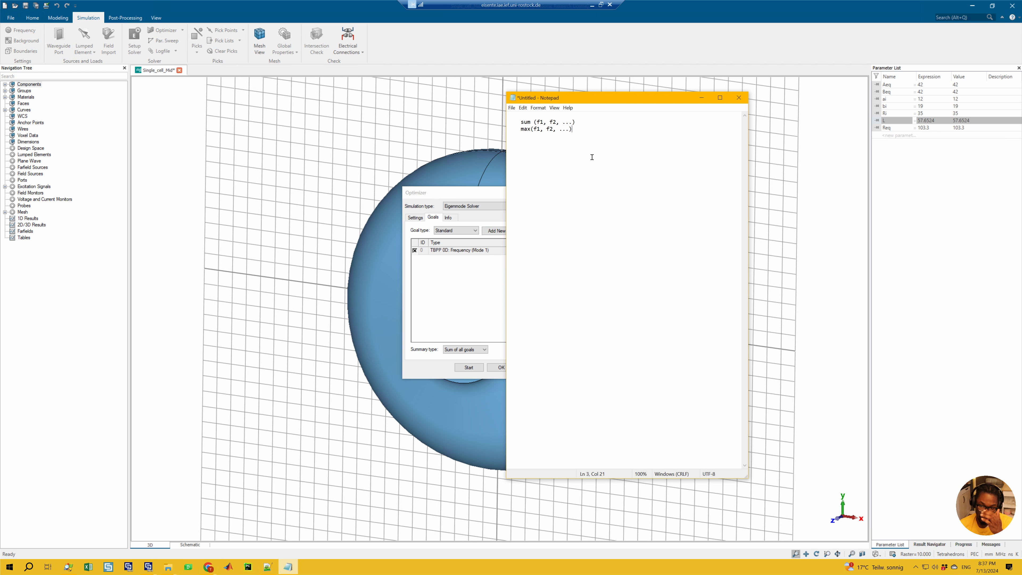
{"action": "key", "text": "Return"}
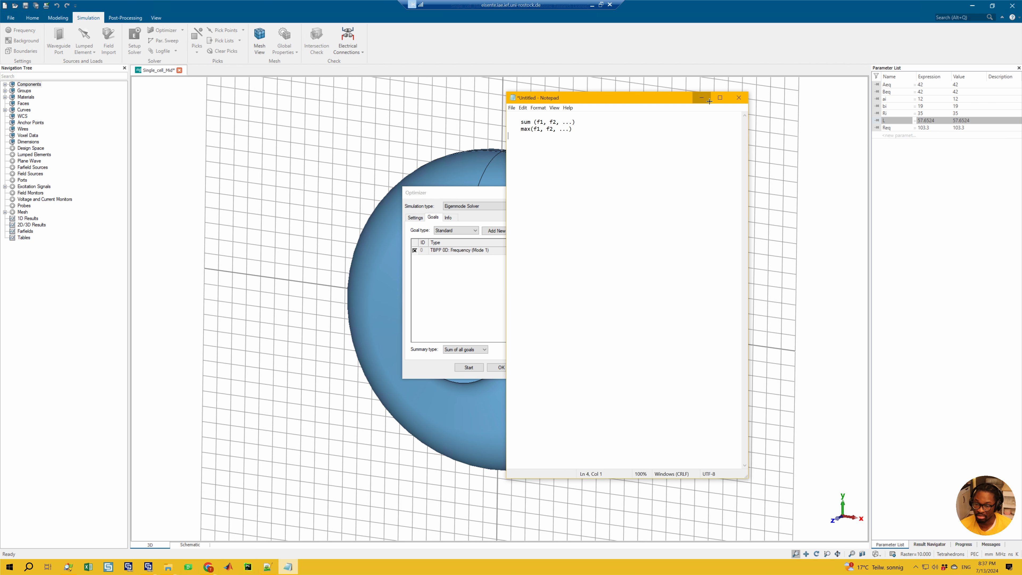
{"action": "left_click", "coordinate": [701, 98]}
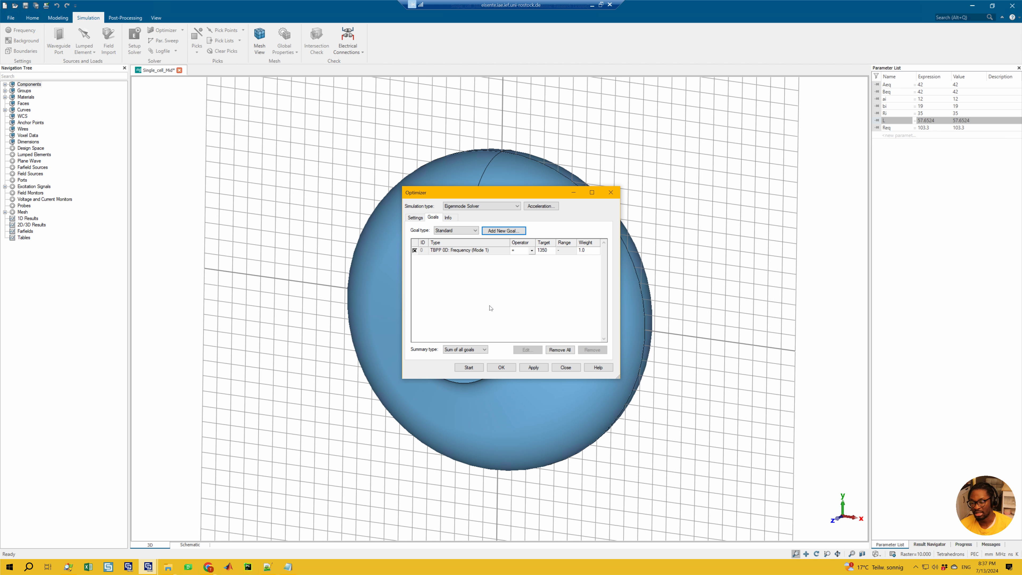
Move the Optimizer window off the cavity's opening and reset the Req min/max range to 20 % of the initial value
{"action": "left_click", "coordinate": [418, 219]}
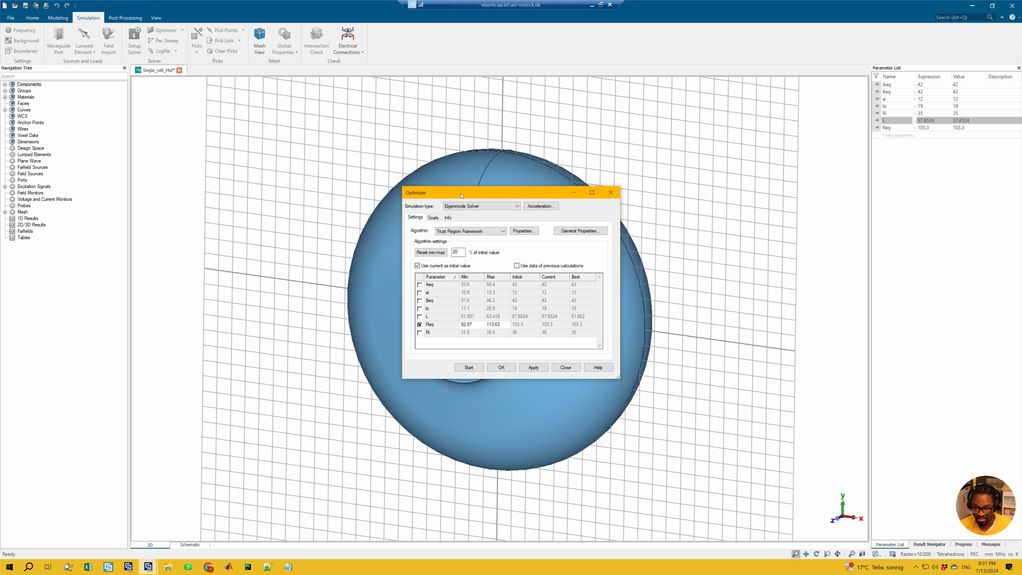
{"action": "left_click_drag", "start_coordinate": [502, 199], "coordinate": [729, 152]}
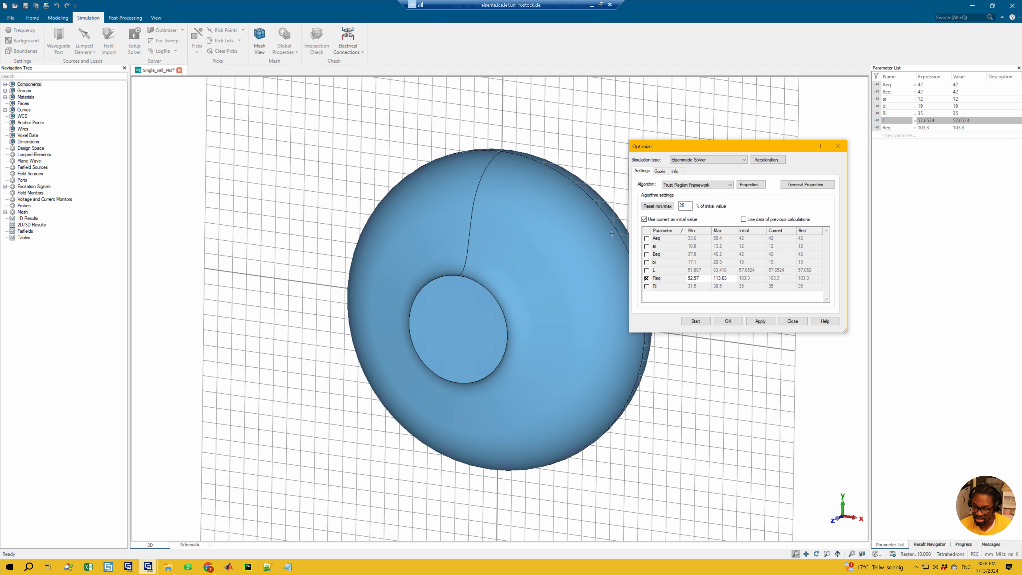
{"action": "left_click_drag", "start_coordinate": [686, 149], "coordinate": [576, 142]}
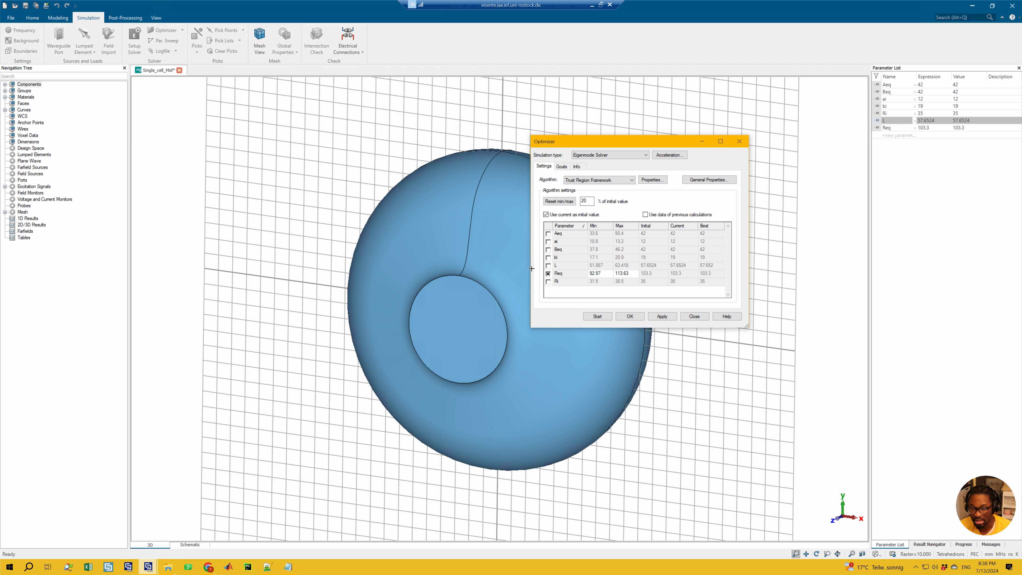
{"action": "left_click", "coordinate": [563, 201]}
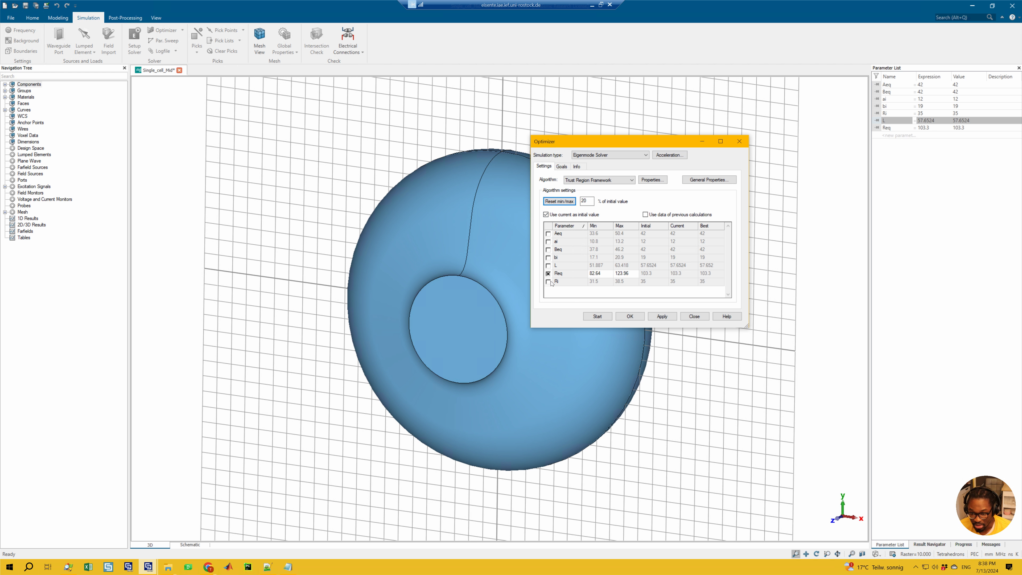
Review the frequency goal and the Req bounds once more, and bring up the optimizer's run information
{"action": "left_click", "coordinate": [561, 166]}
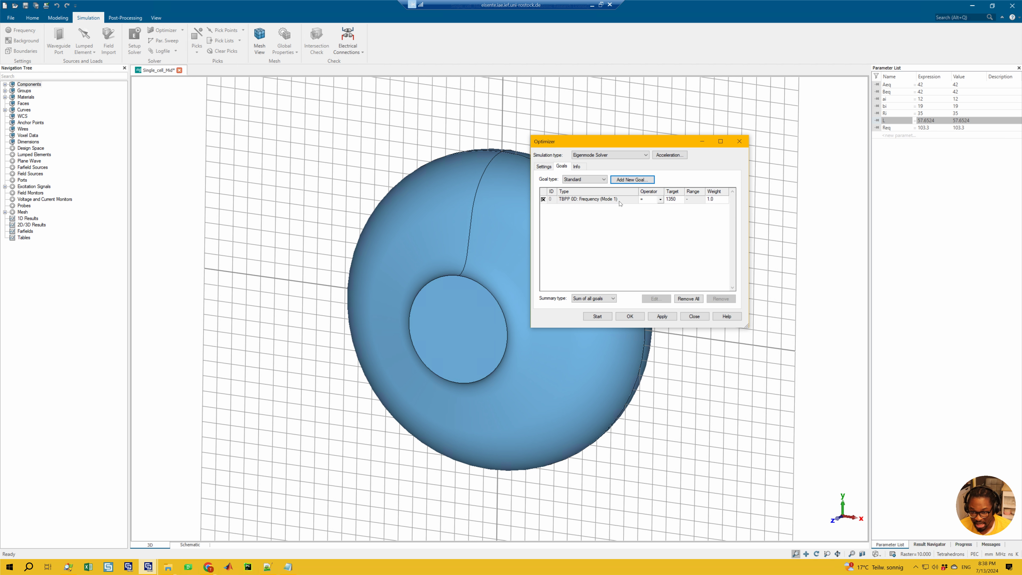
{"action": "left_click", "coordinate": [654, 202]}
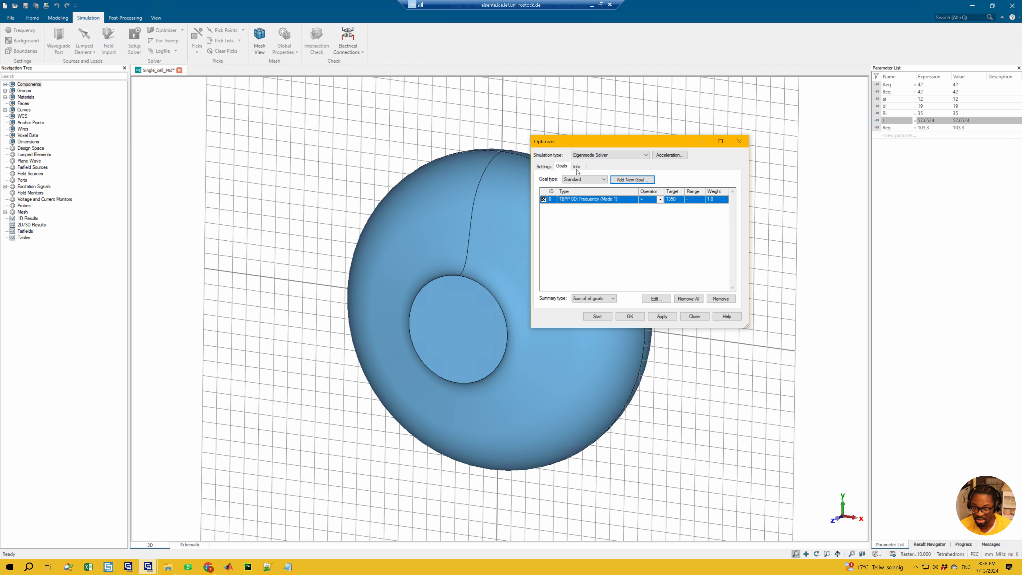
{"action": "left_click", "coordinate": [544, 166]}
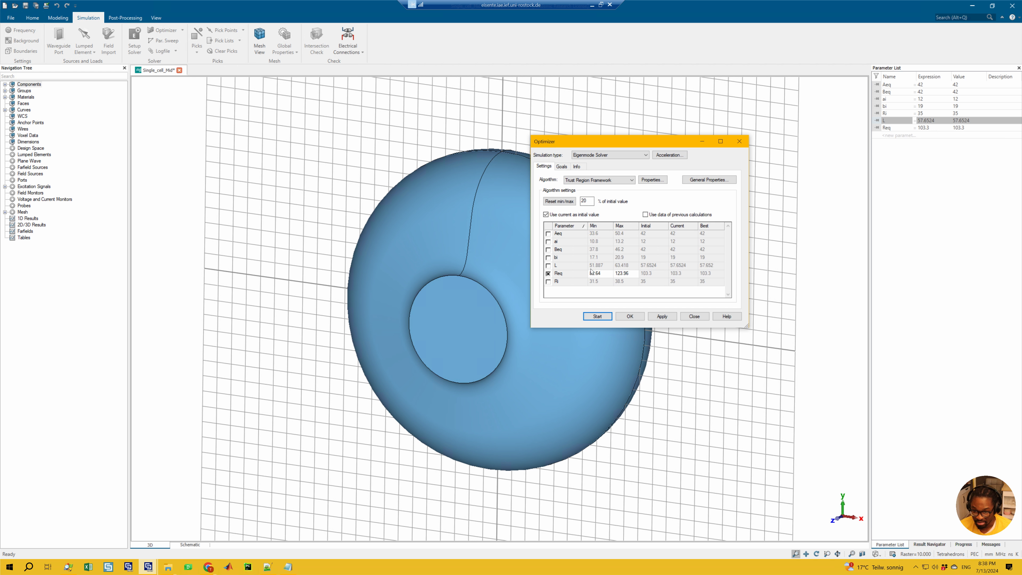
{"action": "left_click", "coordinate": [577, 166]}
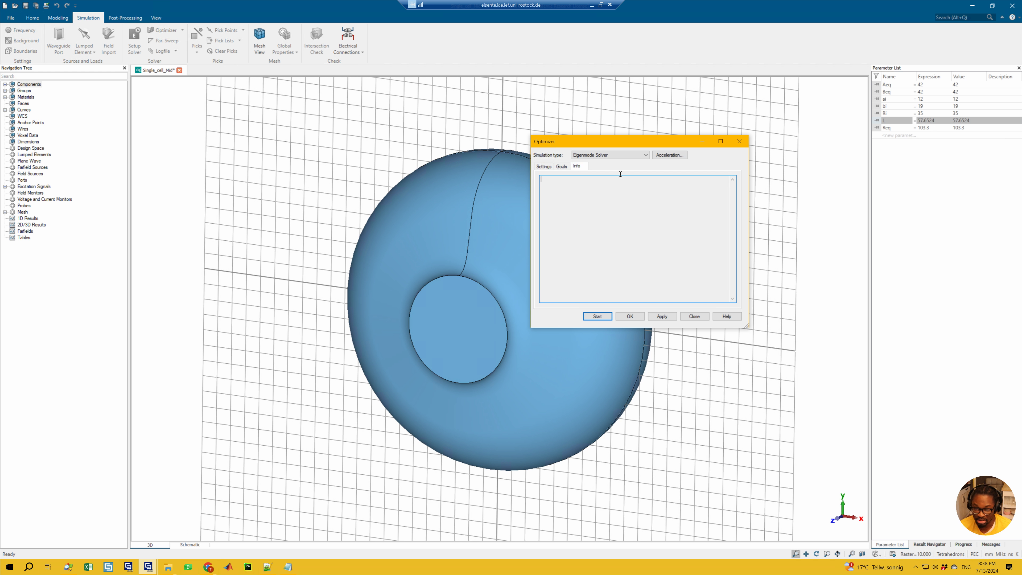
Compare the available simulation types, keep Eigenmode Solver, and start the optimization run
{"action": "left_click", "coordinate": [615, 156]}
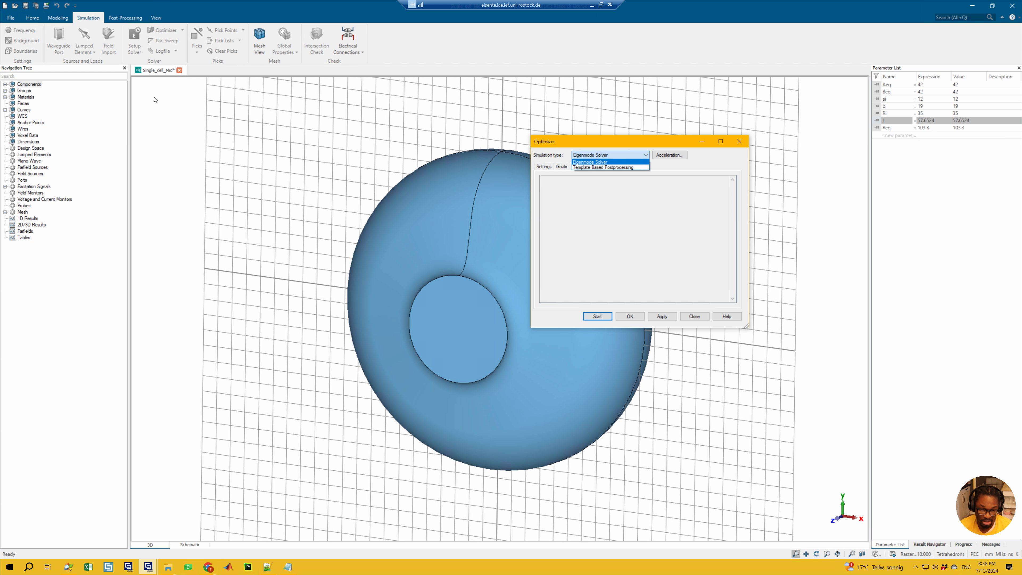
{"action": "left_click", "coordinate": [604, 214]}
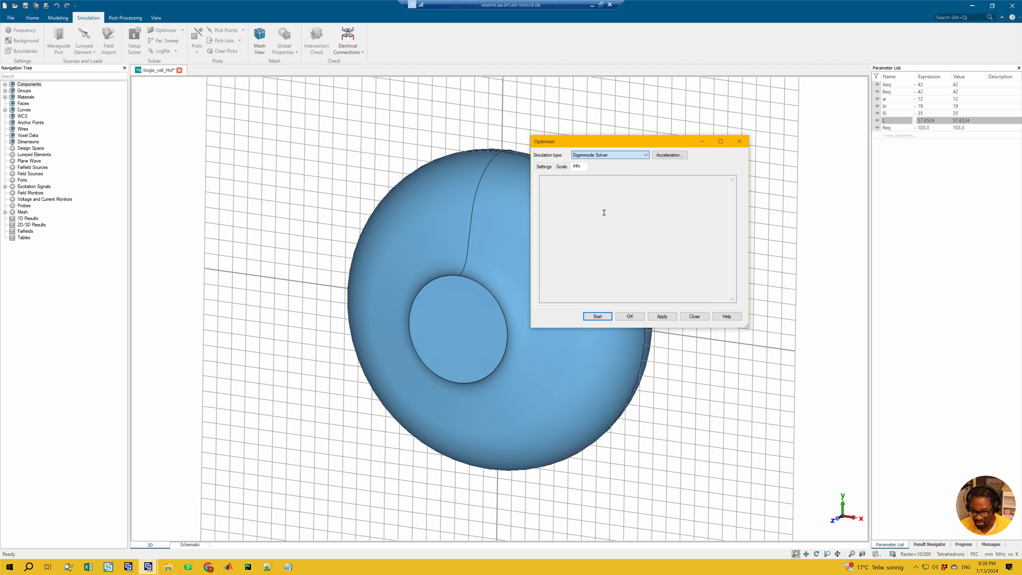
{"action": "left_click", "coordinate": [622, 156]}
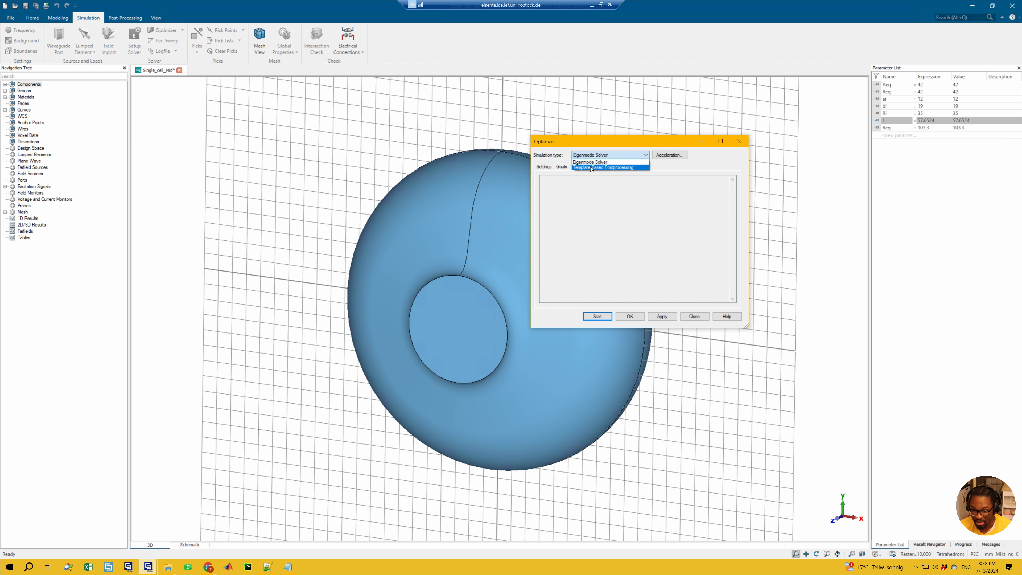
{"action": "left_click", "coordinate": [637, 189]}
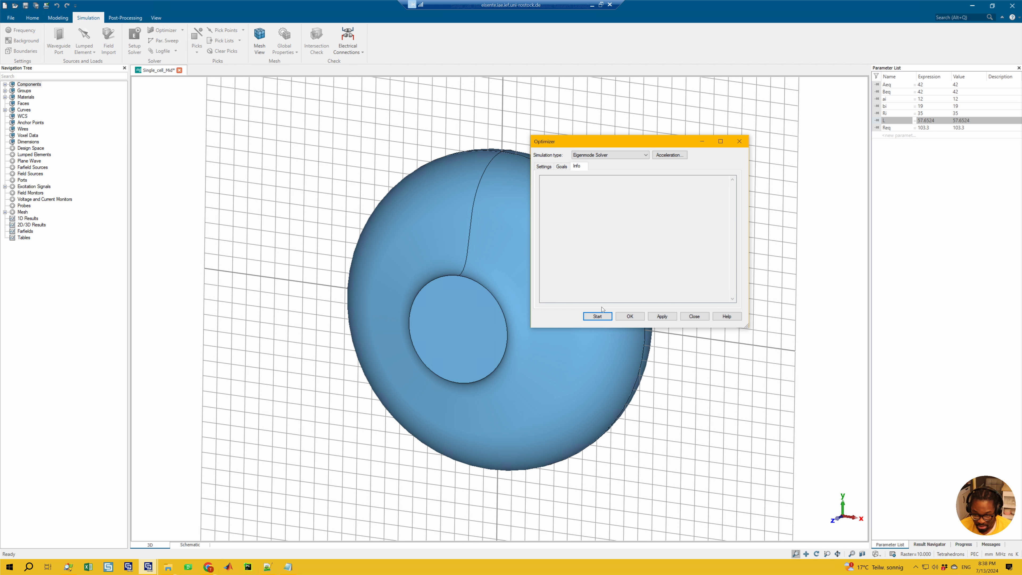
{"action": "left_click", "coordinate": [593, 316]}
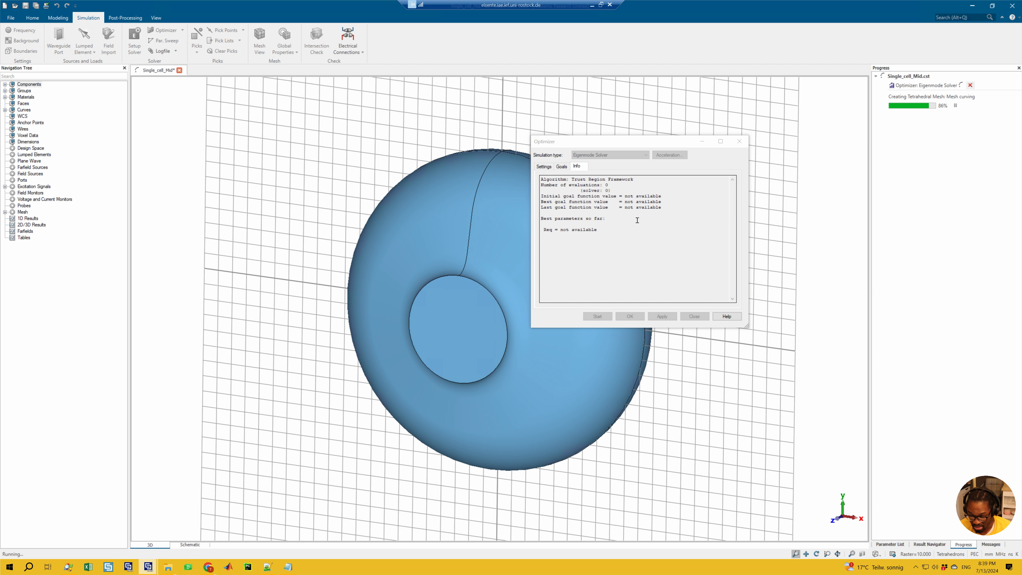
Review the Req bounds and the best and last goal function entries during the run, moving the Optimizer window aside
{"action": "left_click", "coordinate": [544, 167]}
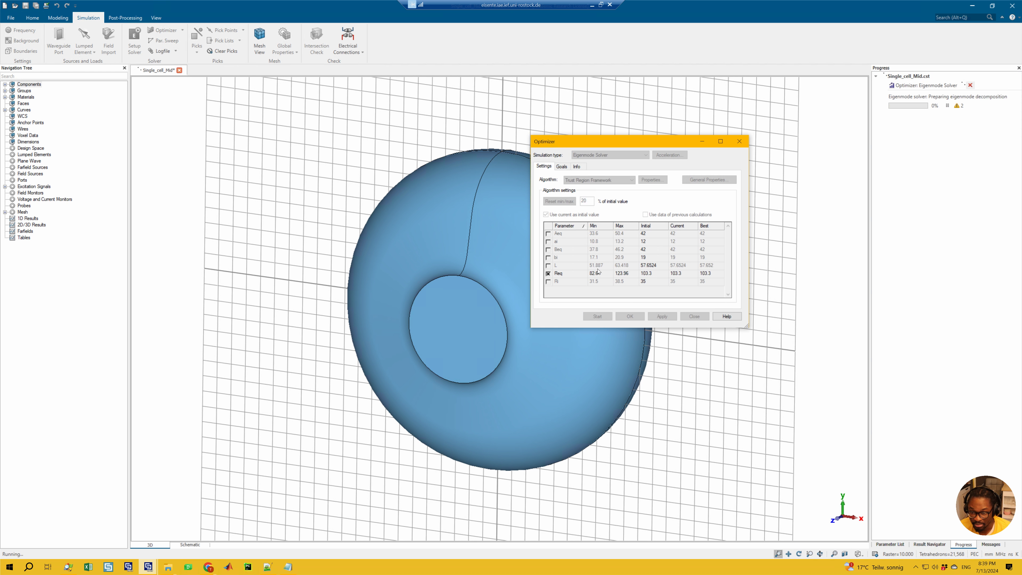
{"action": "left_click", "coordinate": [577, 169]}
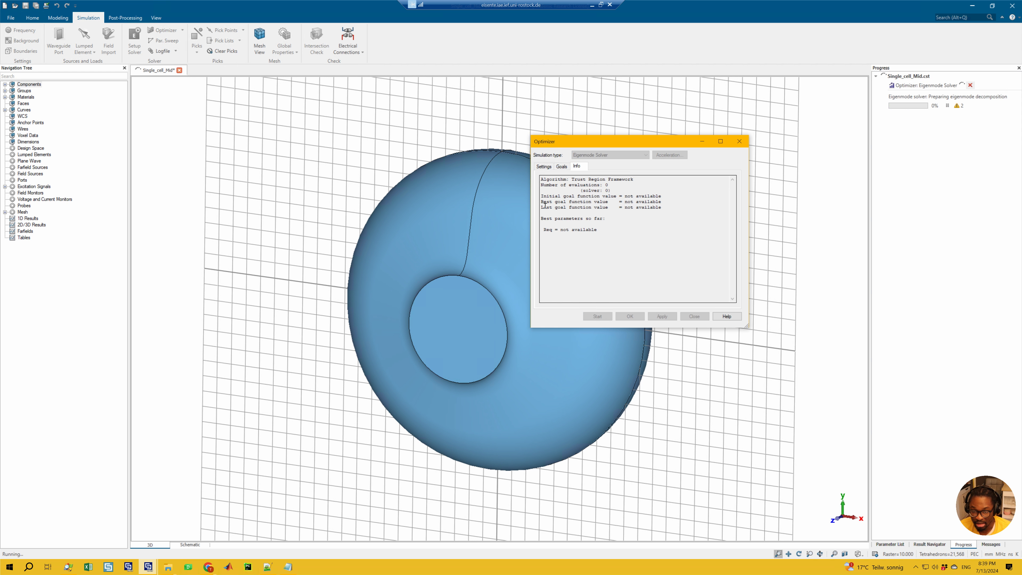
{"action": "left_click_drag", "start_coordinate": [542, 203], "coordinate": [622, 223]}
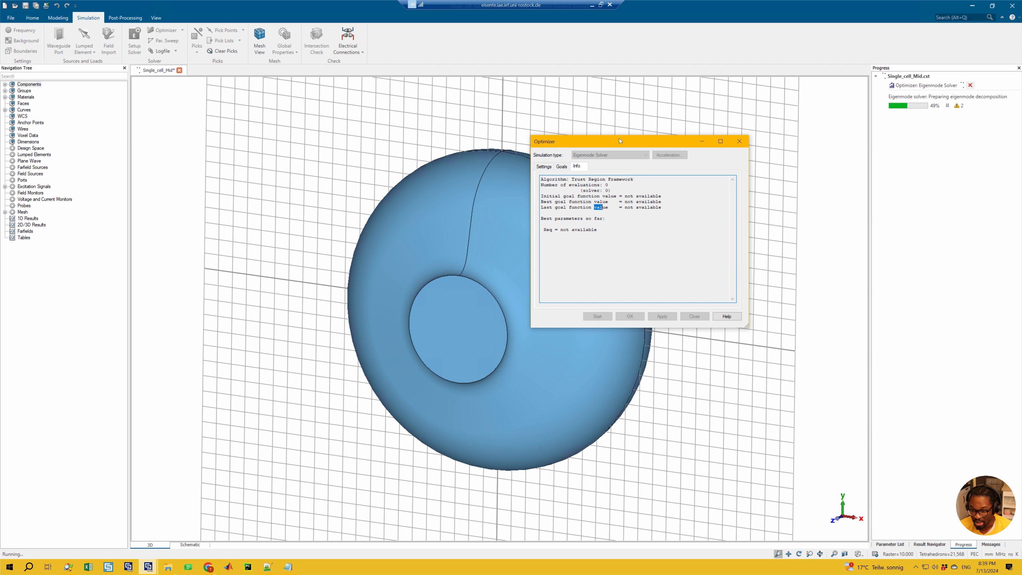
{"action": "left_click_drag", "start_coordinate": [613, 143], "coordinate": [562, 148]}
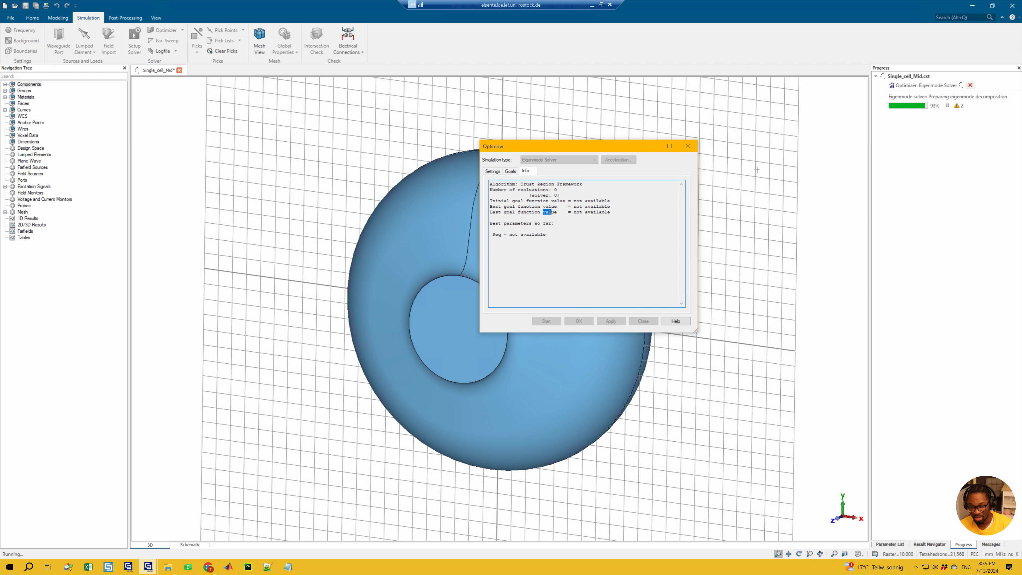
Abort the running optimization with the parameter changes discarded, and close the Optimizer
{"action": "left_click", "coordinate": [949, 87]}
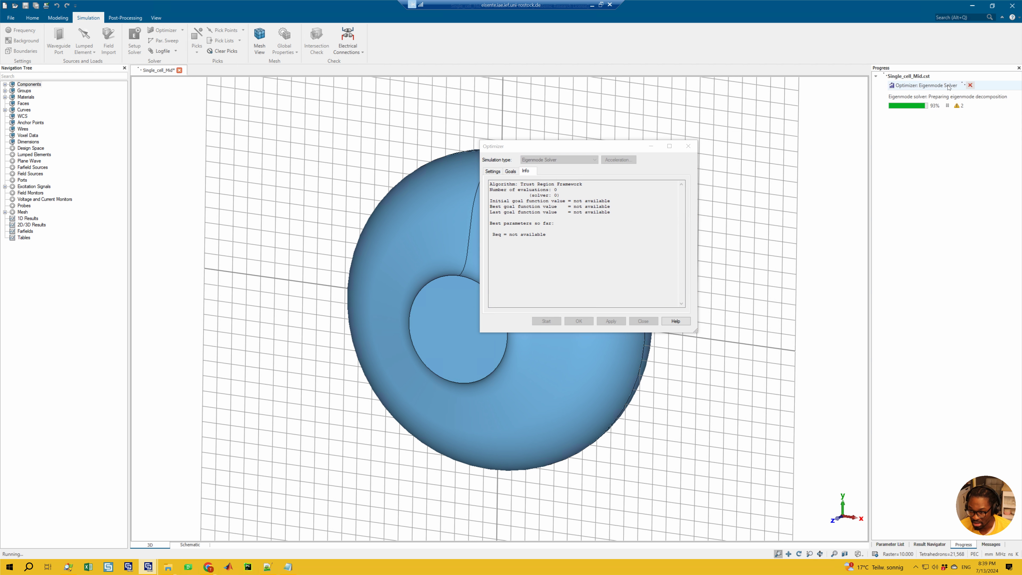
{"action": "left_click", "coordinate": [971, 85]}
{"action": "left_click", "coordinate": [439, 291]}
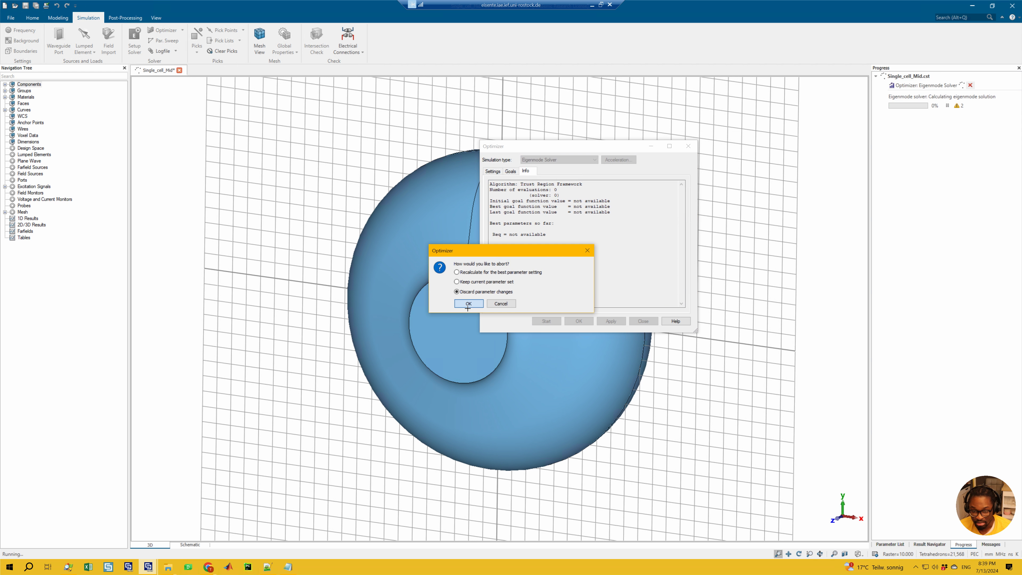
{"action": "left_click", "coordinate": [468, 304]}
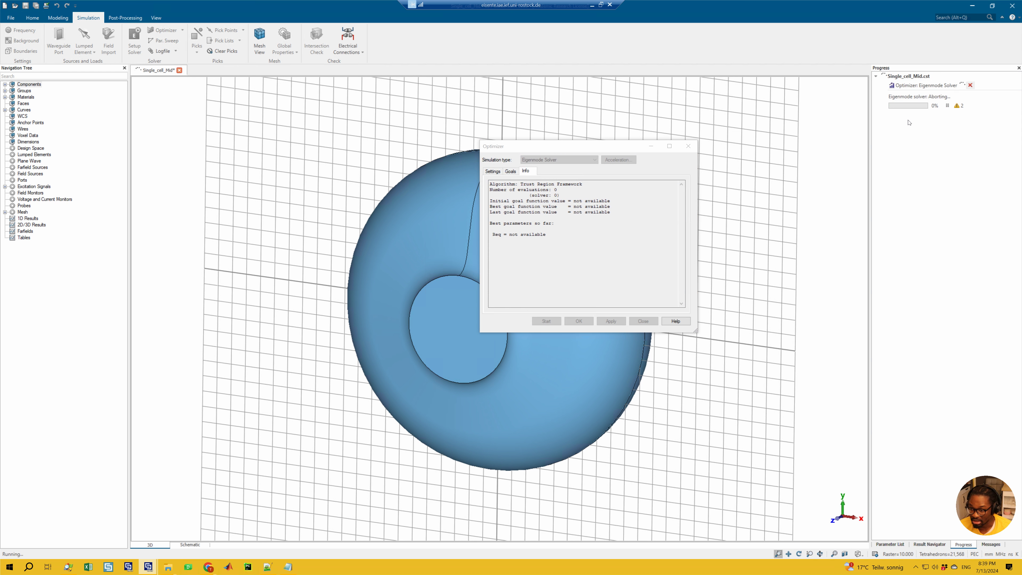
{"action": "left_click", "coordinate": [970, 85]}
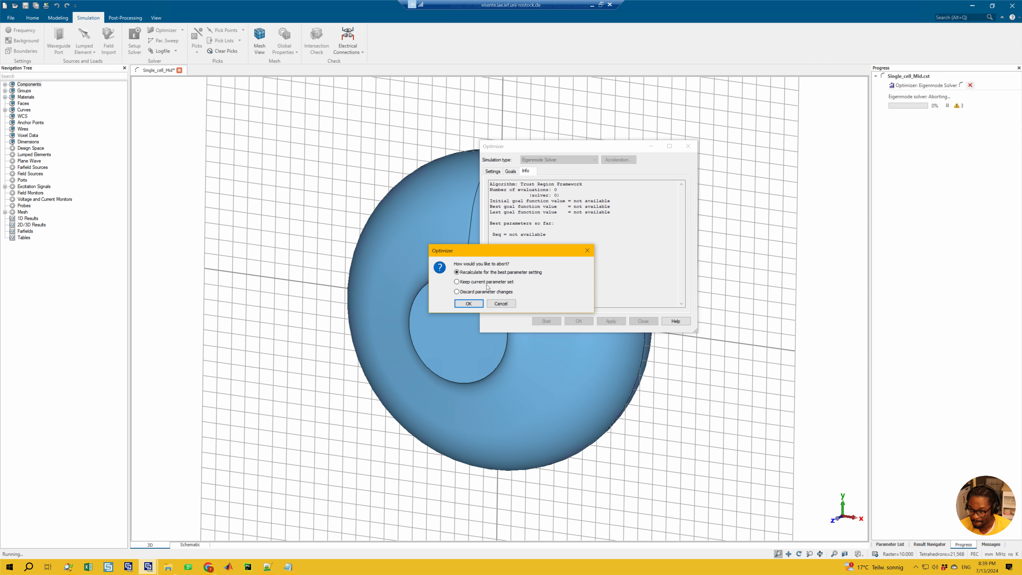
{"action": "left_click", "coordinate": [460, 292]}
{"action": "left_click", "coordinate": [469, 303]}
{"action": "left_click", "coordinate": [535, 300]}
{"action": "left_click", "coordinate": [646, 322]}
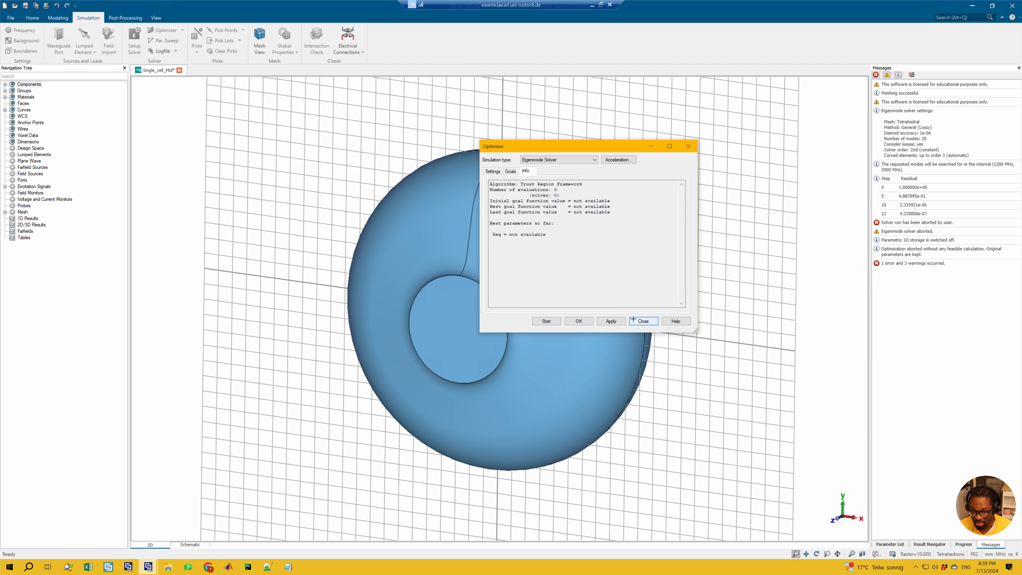
Set the frequency range to 1250–1400 MHz, deleting current and parametric results while keeping the result cache
{"action": "left_click", "coordinate": [24, 31]}
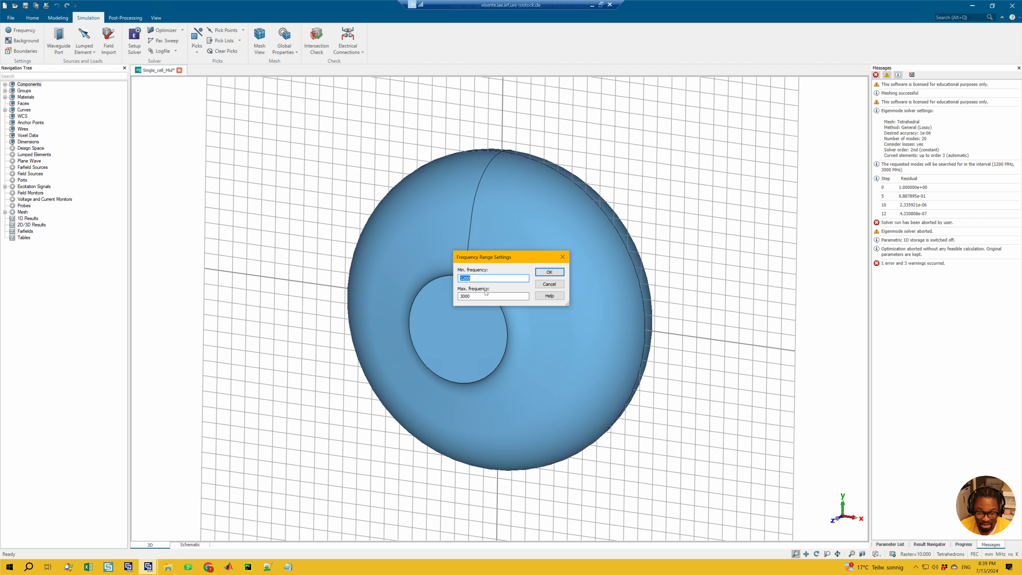
{"action": "left_click", "coordinate": [481, 298]}
{"action": "left_click_drag", "start_coordinate": [482, 298], "coordinate": [435, 296]}
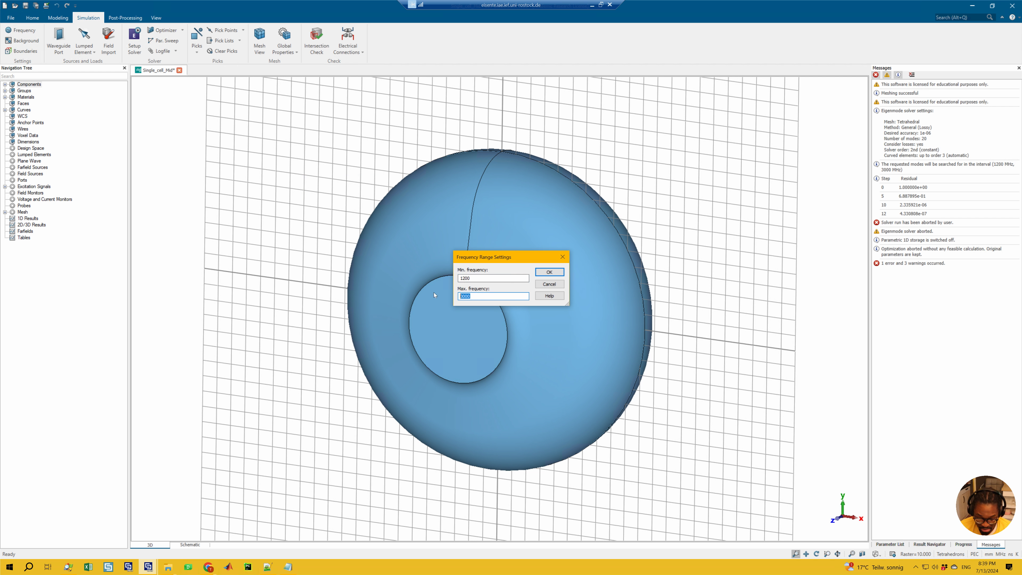
{"action": "type", "text": "1"}
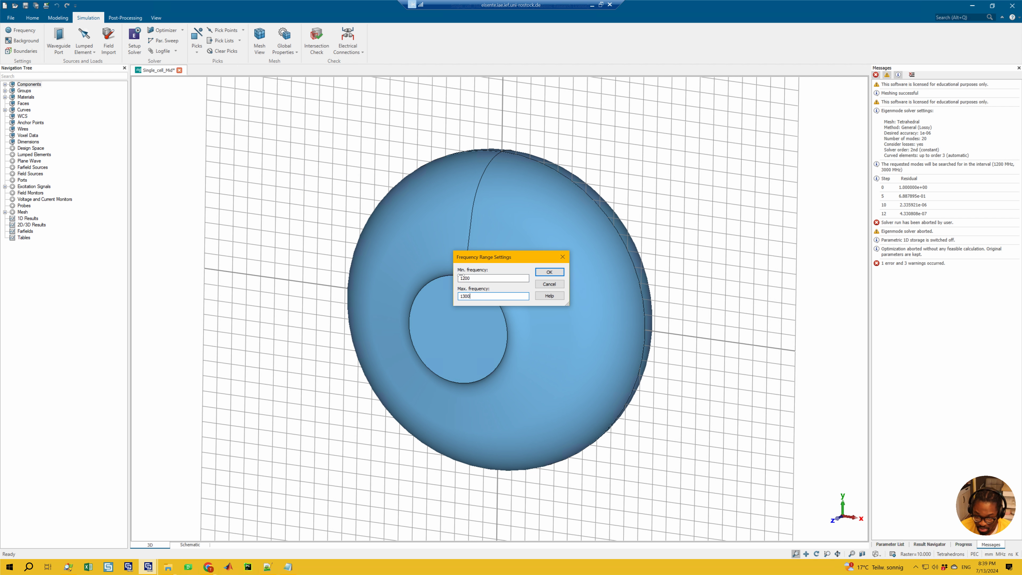
{"action": "left_click_drag", "start_coordinate": [467, 283], "coordinate": [467, 301]}
{"action": "type", "text": "5"}
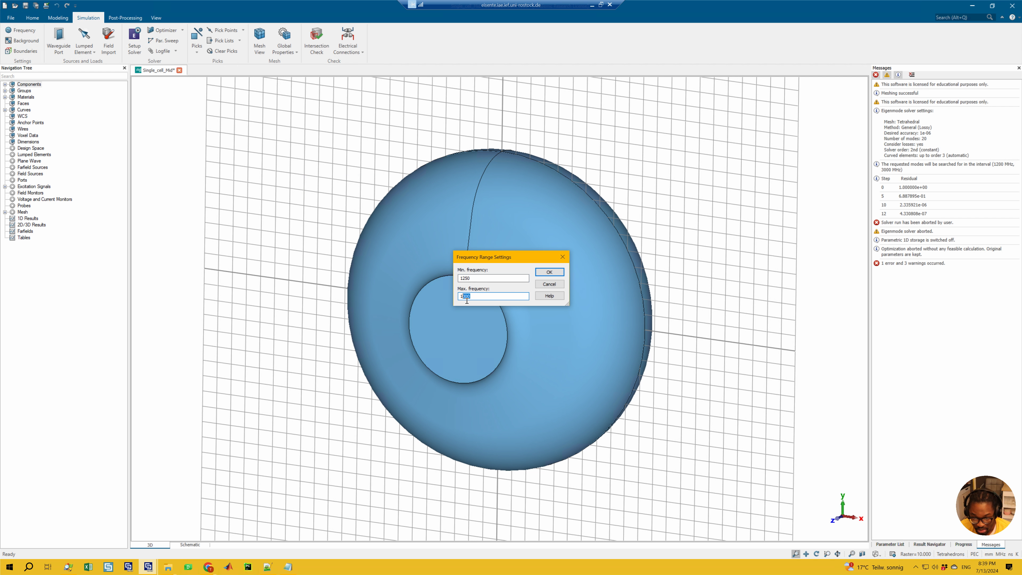
{"action": "type", "text": "400"}
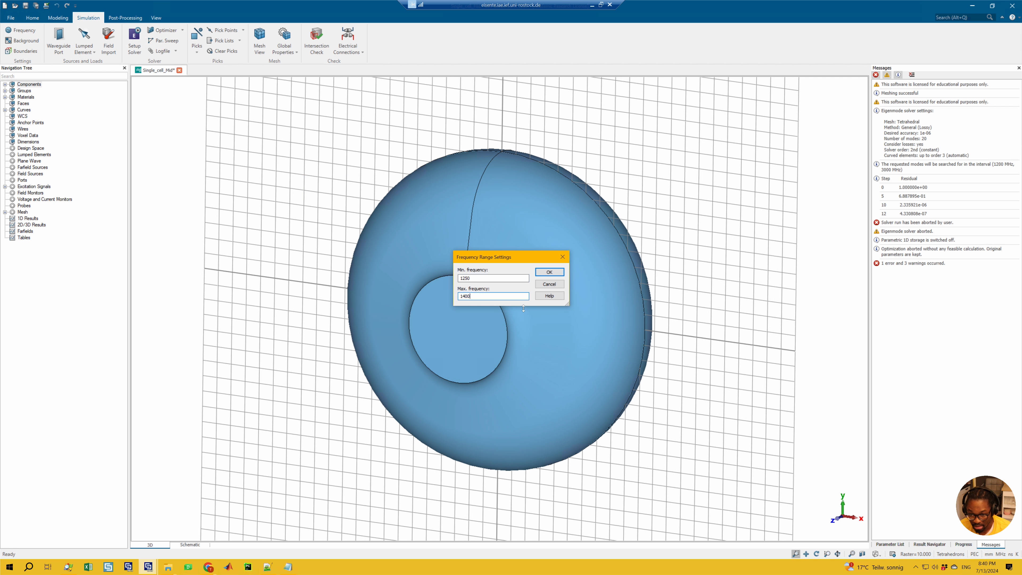
{"action": "left_click", "coordinate": [555, 272]}
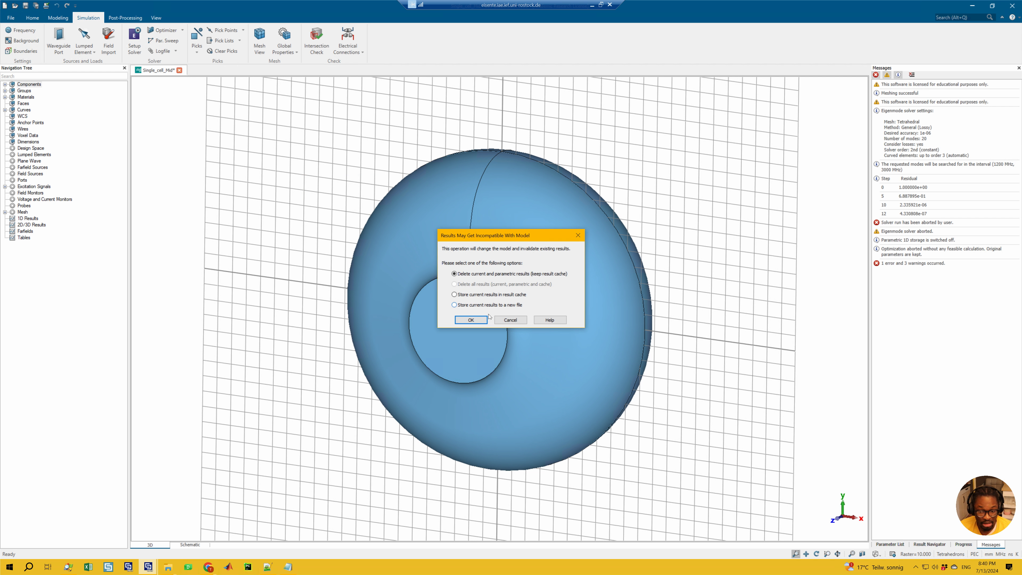
{"action": "left_click", "coordinate": [471, 320]}
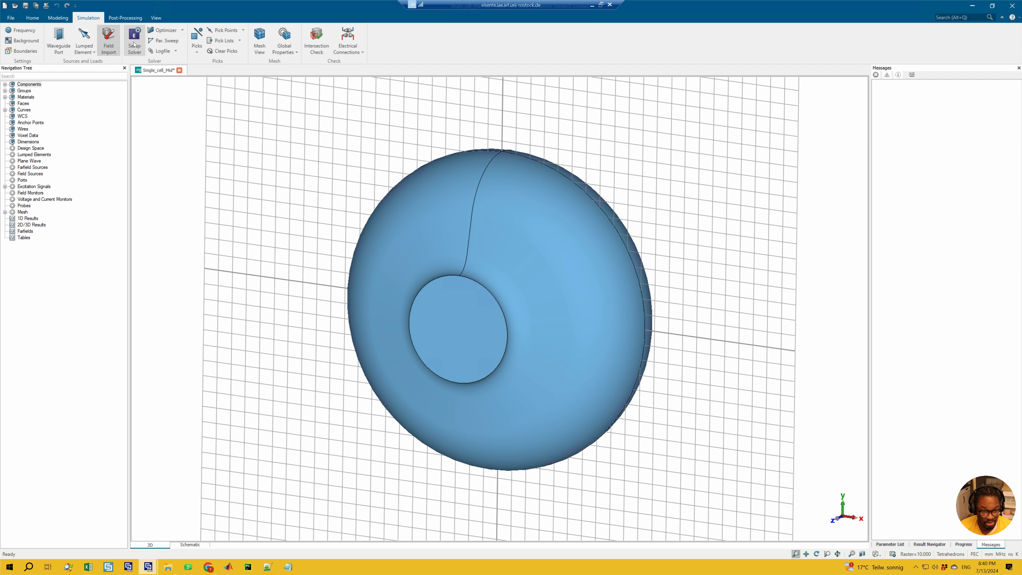
Set the YZ and XZ symmetry planes of the boundary conditions to magnetic (Ht = 0)
{"action": "left_click", "coordinate": [22, 51]}
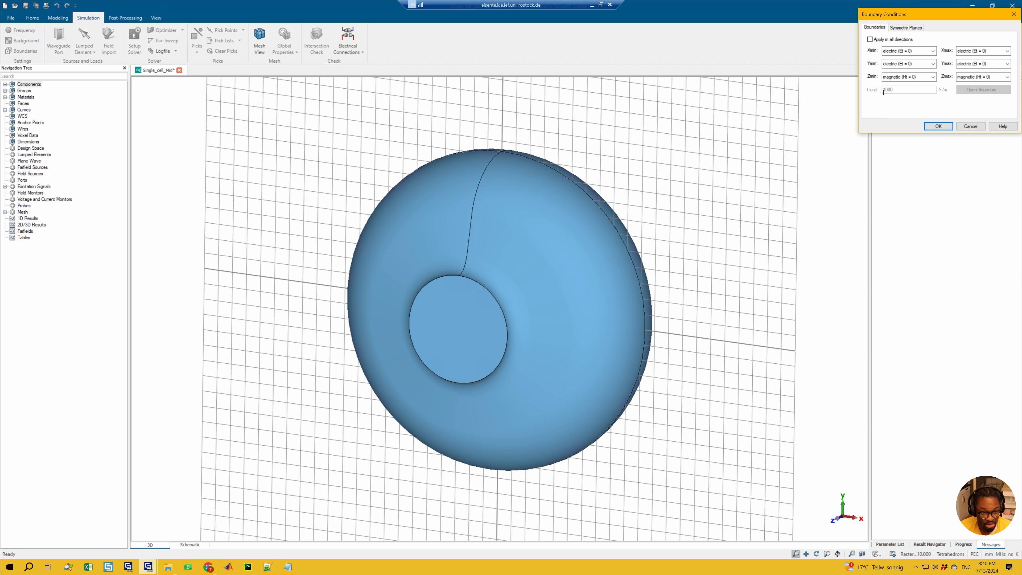
{"action": "left_click", "coordinate": [906, 27]}
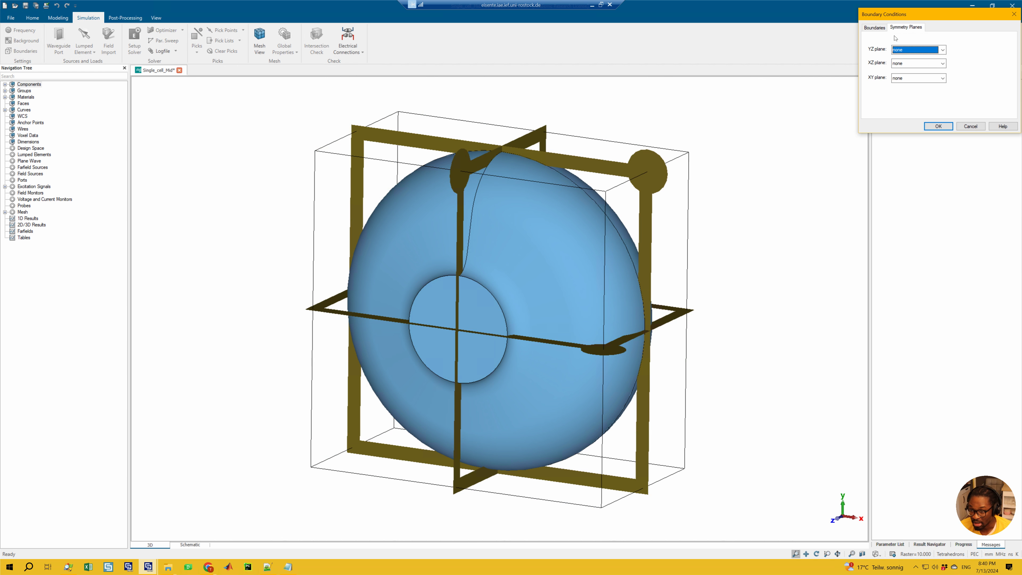
{"action": "left_click", "coordinate": [911, 53]}
{"action": "left_click", "coordinate": [908, 72]}
{"action": "left_click", "coordinate": [906, 63]}
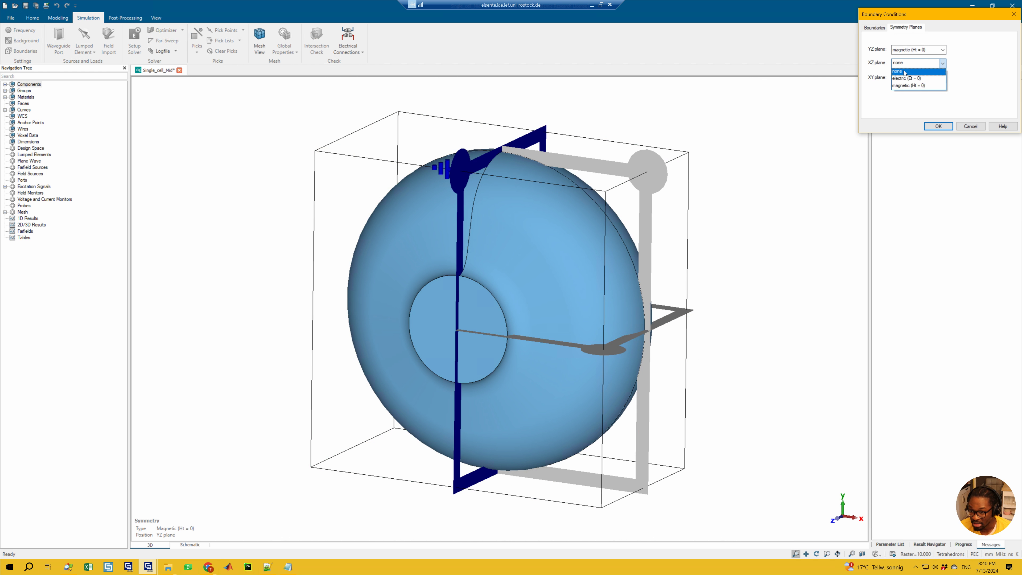
{"action": "left_click", "coordinate": [896, 84]}
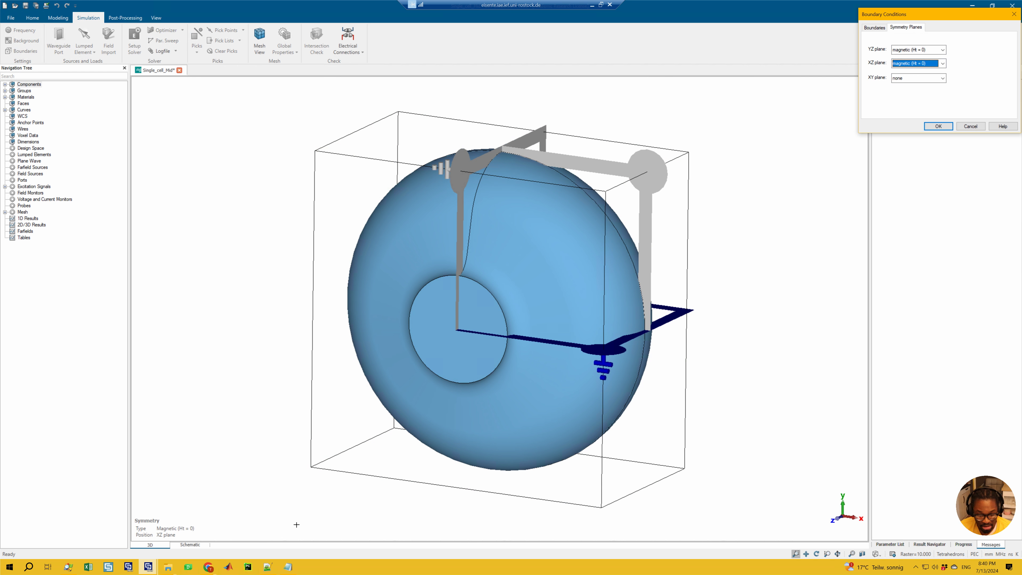
{"action": "left_click", "coordinate": [296, 567]}
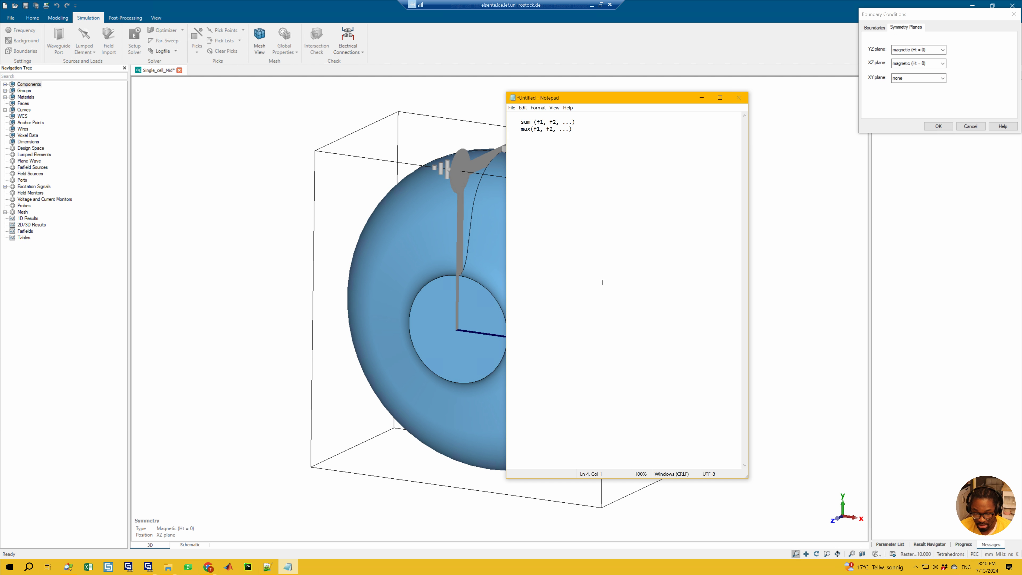
{"action": "double_click", "coordinate": [603, 283]}
{"action": "double_click", "coordinate": [603, 283]}
{"action": "double_click", "coordinate": [603, 282]}
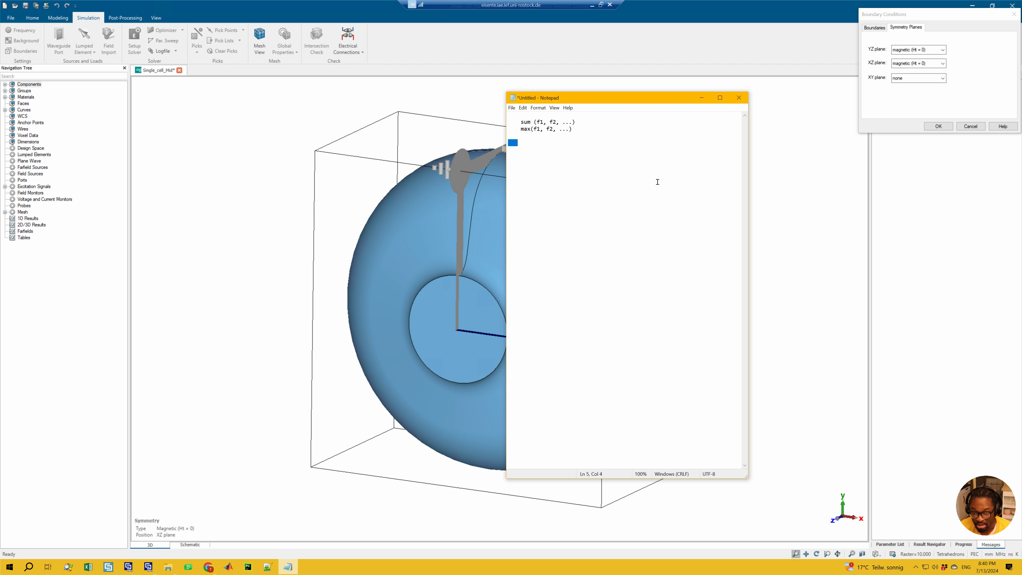
{"action": "left_click", "coordinate": [702, 98]}
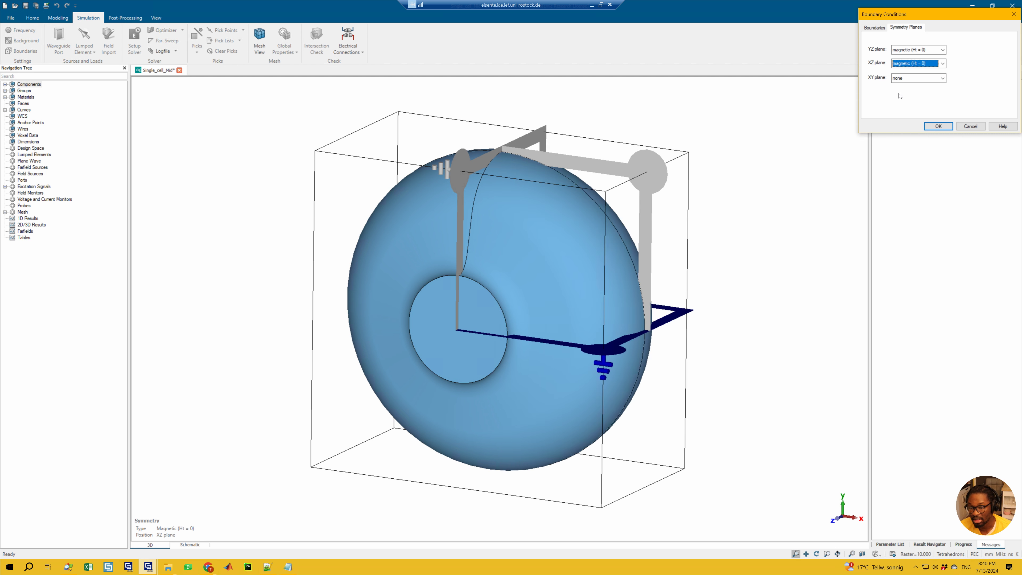
Leave the XY symmetry plane at none and apply the boundary conditions
{"action": "left_click", "coordinate": [908, 78]}
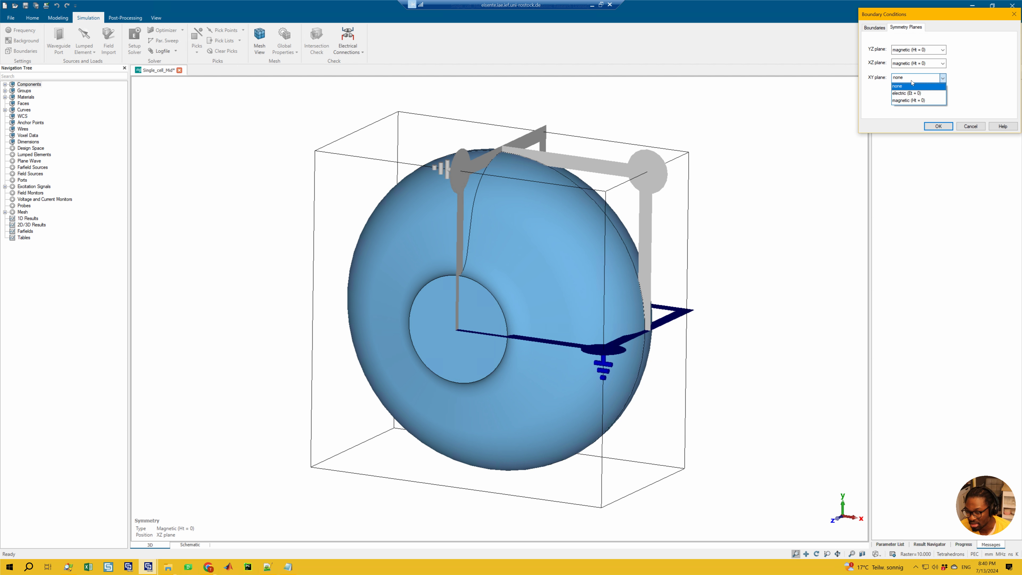
{"action": "left_click", "coordinate": [899, 86]}
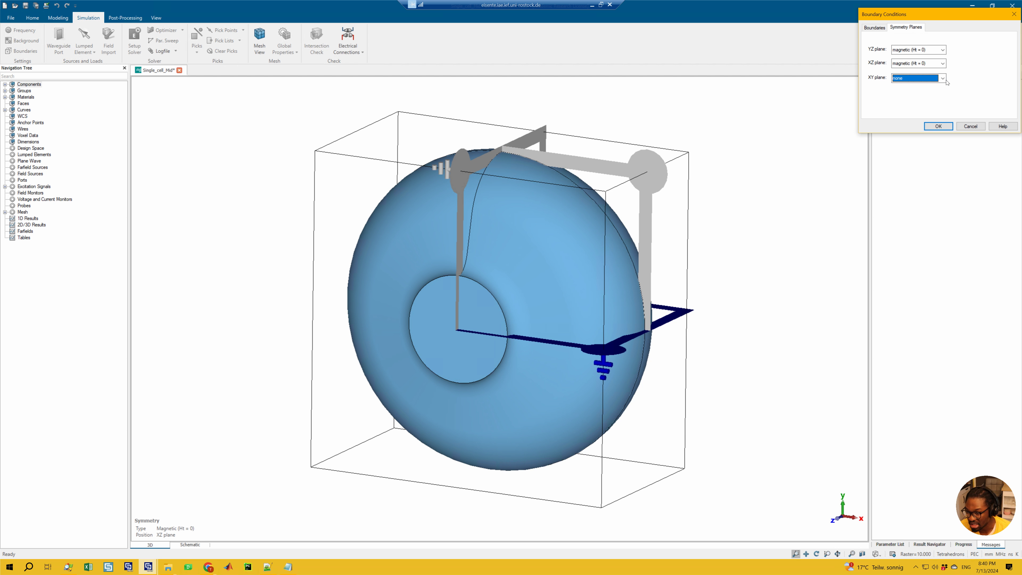
{"action": "left_click", "coordinate": [929, 125]}
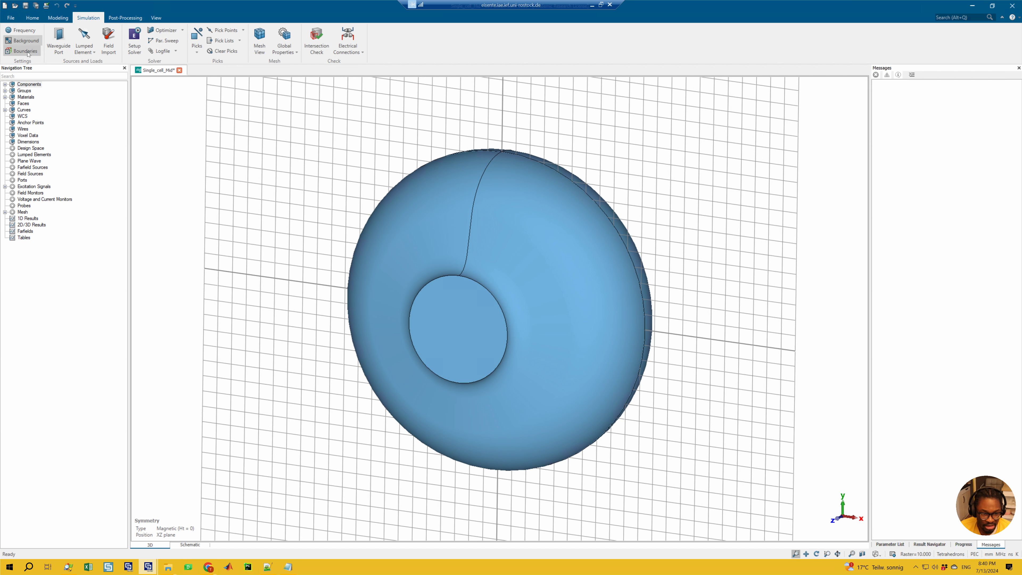
{"action": "left_click", "coordinate": [135, 39]}
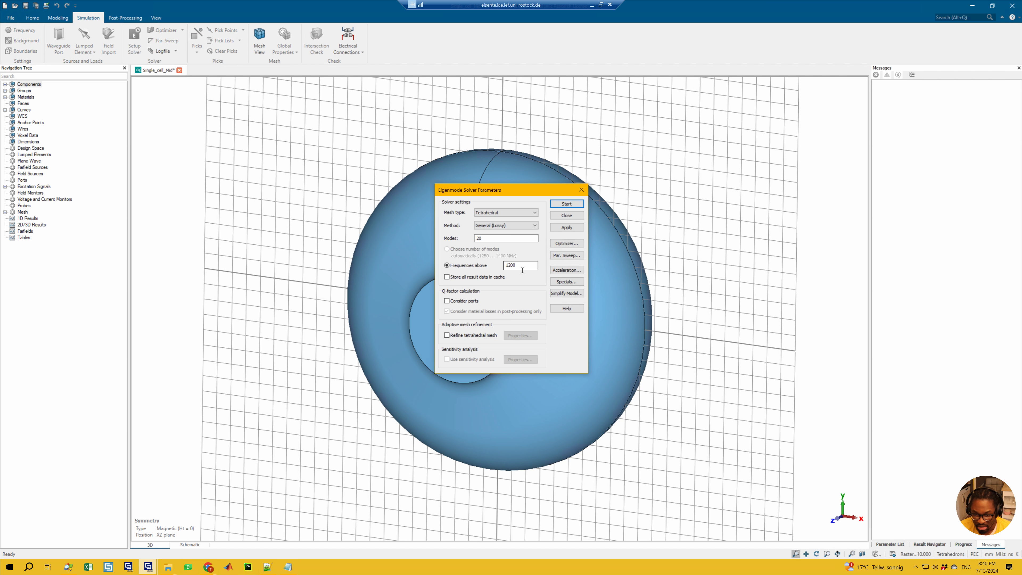
{"action": "left_click", "coordinate": [582, 191]}
{"action": "left_click", "coordinate": [23, 40]}
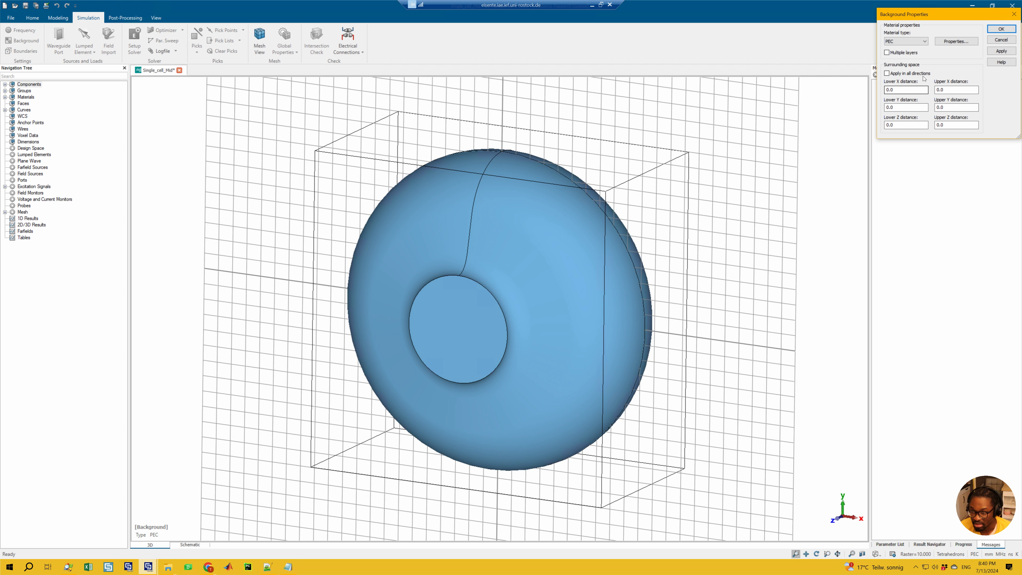
{"action": "left_click", "coordinate": [1014, 14]}
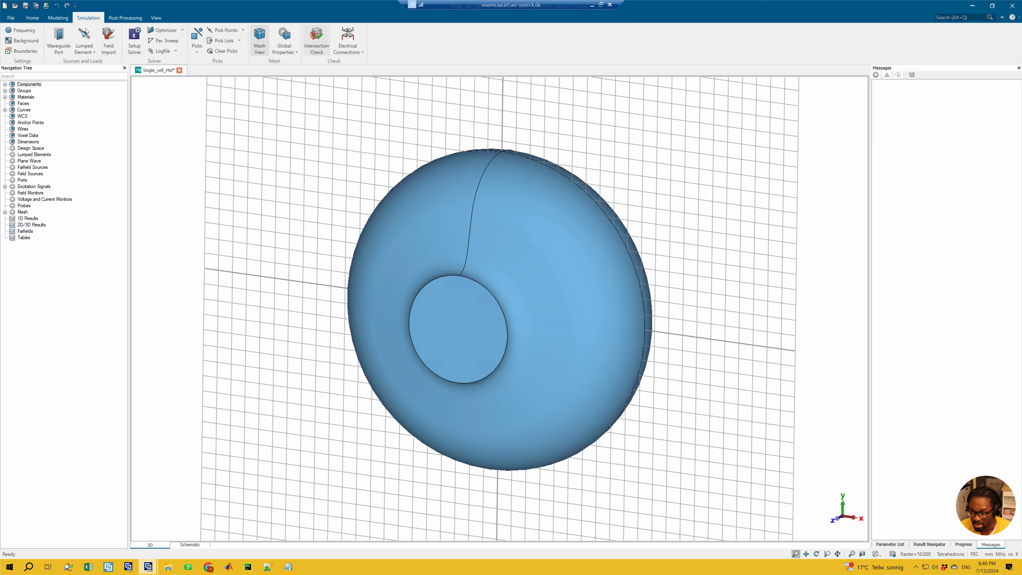
Set the XY symmetry plane of the boundary conditions to electric (Et = 0) and apply it
{"action": "left_click", "coordinate": [22, 51]}
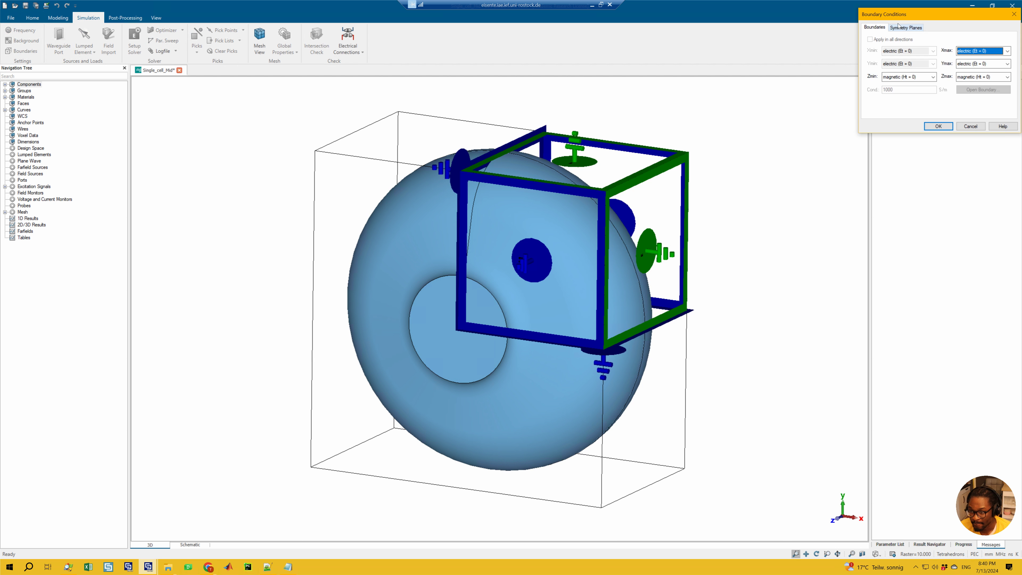
{"action": "left_click", "coordinate": [906, 28]}
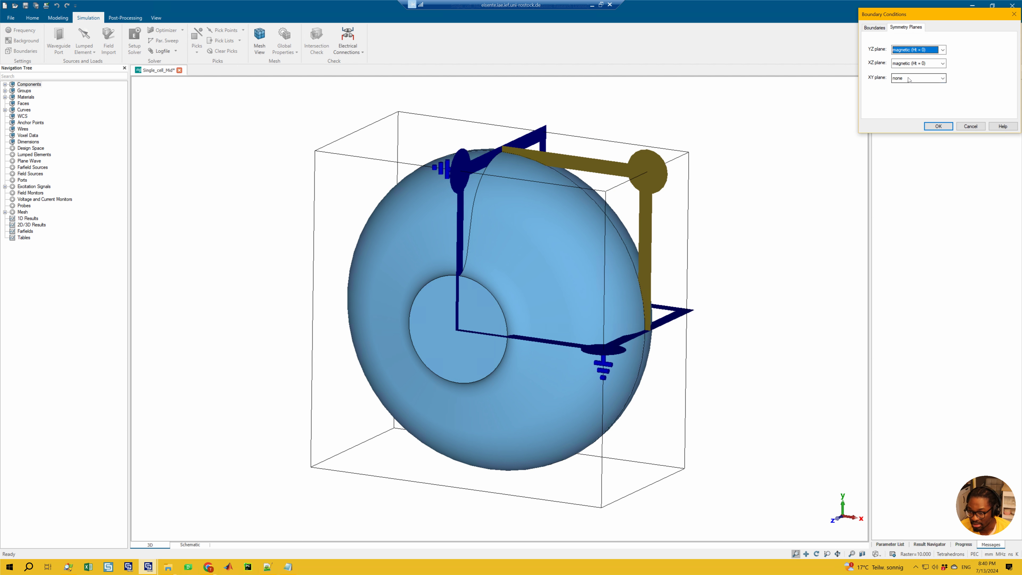
{"action": "left_click", "coordinate": [917, 77]}
{"action": "left_click", "coordinate": [905, 94]}
{"action": "left_click", "coordinate": [938, 126]}
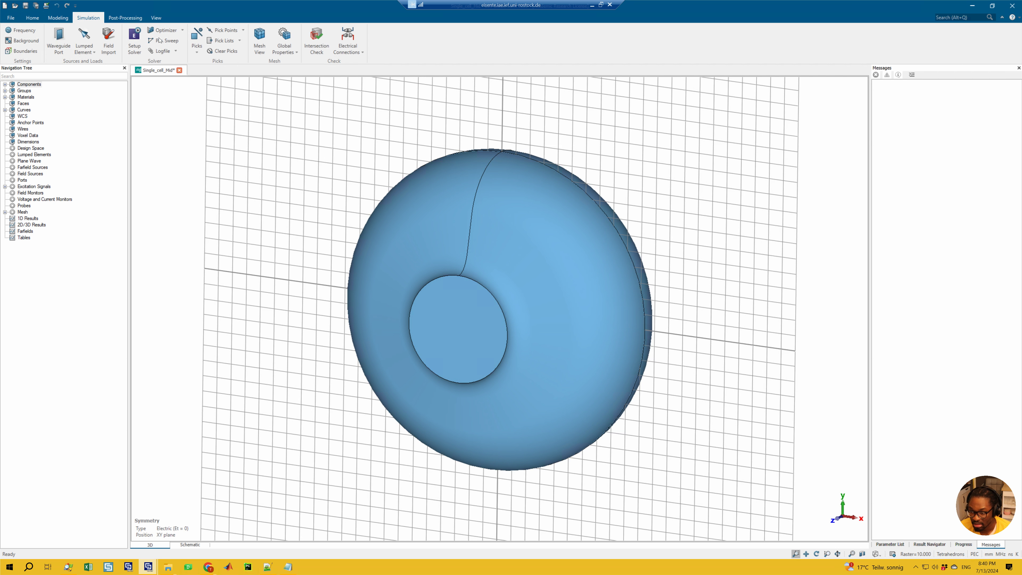
Run the eigenmode solver and show the mode 1 electric field as a contour plot
{"action": "left_click", "coordinate": [135, 41]}
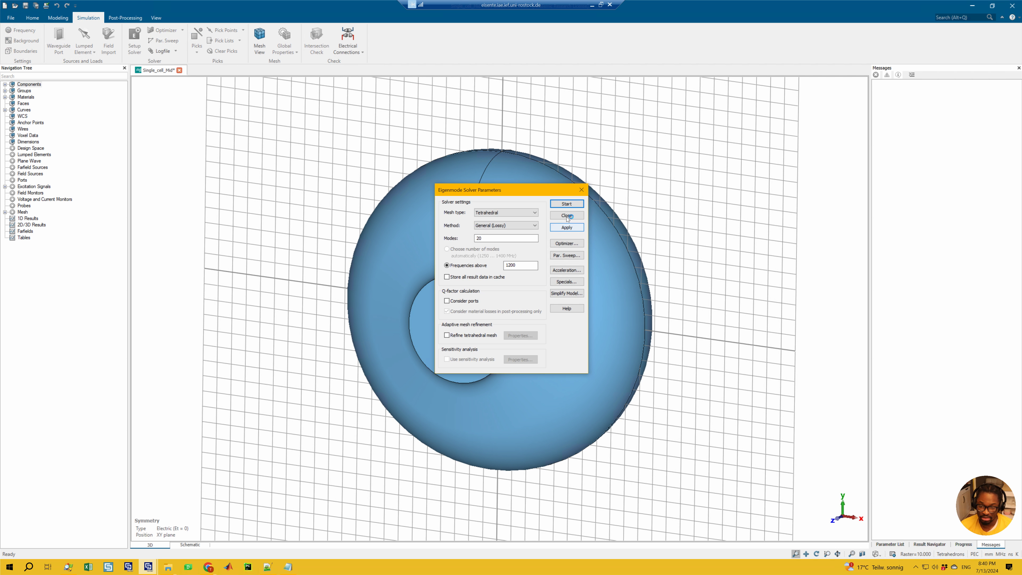
{"action": "left_click", "coordinate": [566, 205]}
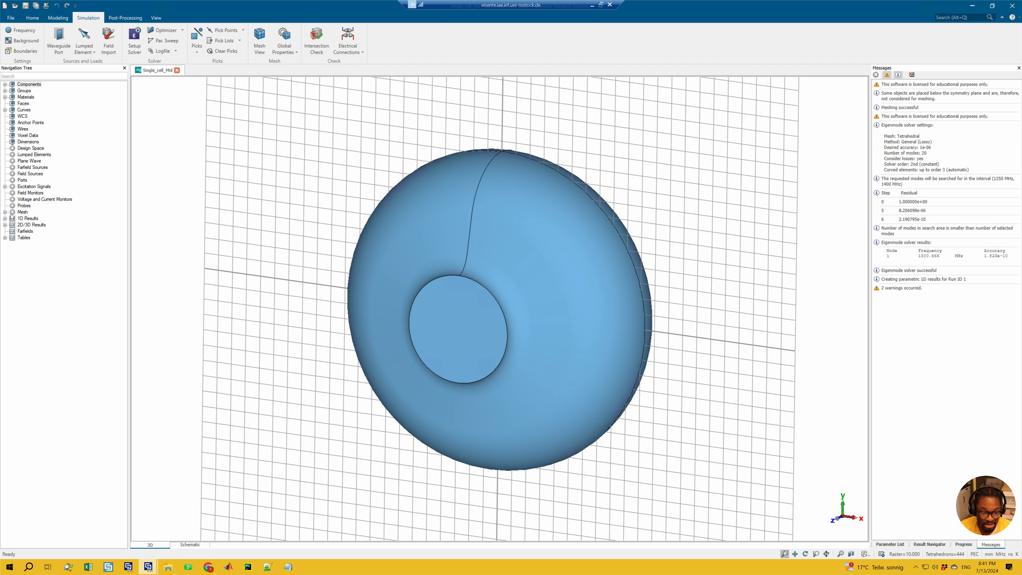
{"action": "left_click", "coordinate": [6, 225]}
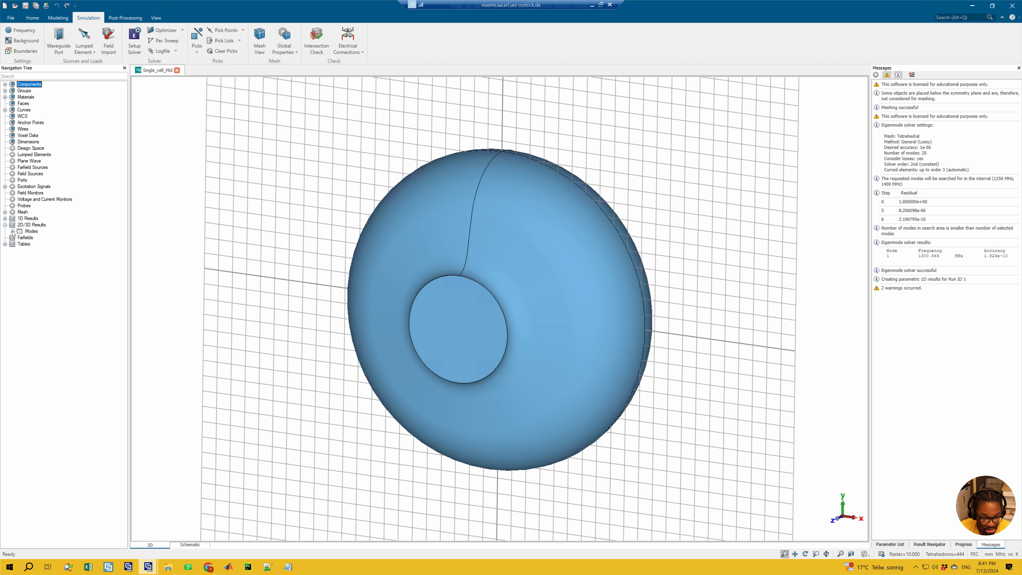
{"action": "left_click", "coordinate": [12, 231]}
{"action": "left_click", "coordinate": [20, 237]}
{"action": "left_click", "coordinate": [41, 251]}
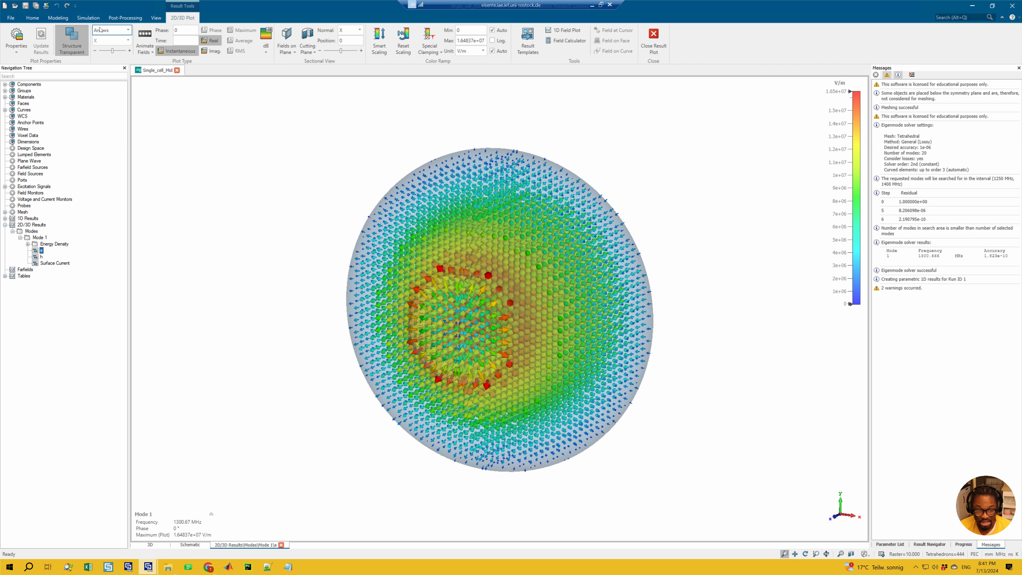
{"action": "left_click", "coordinate": [100, 30]}
{"action": "left_click", "coordinate": [107, 42]}
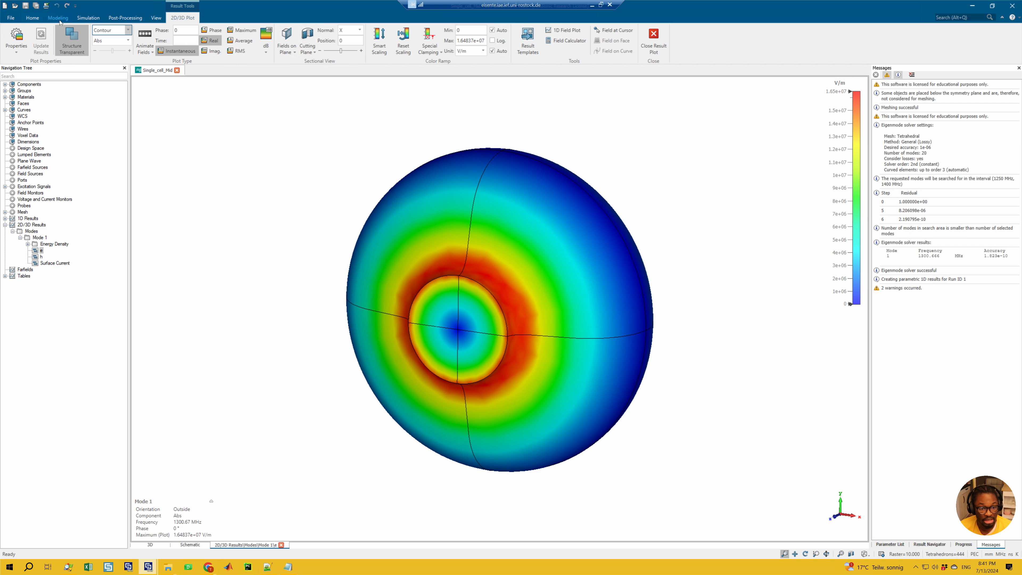
Start the optimization of Req from the Optimizer with its progress information shown
{"action": "left_click", "coordinate": [88, 18]}
{"action": "left_click", "coordinate": [164, 30]}
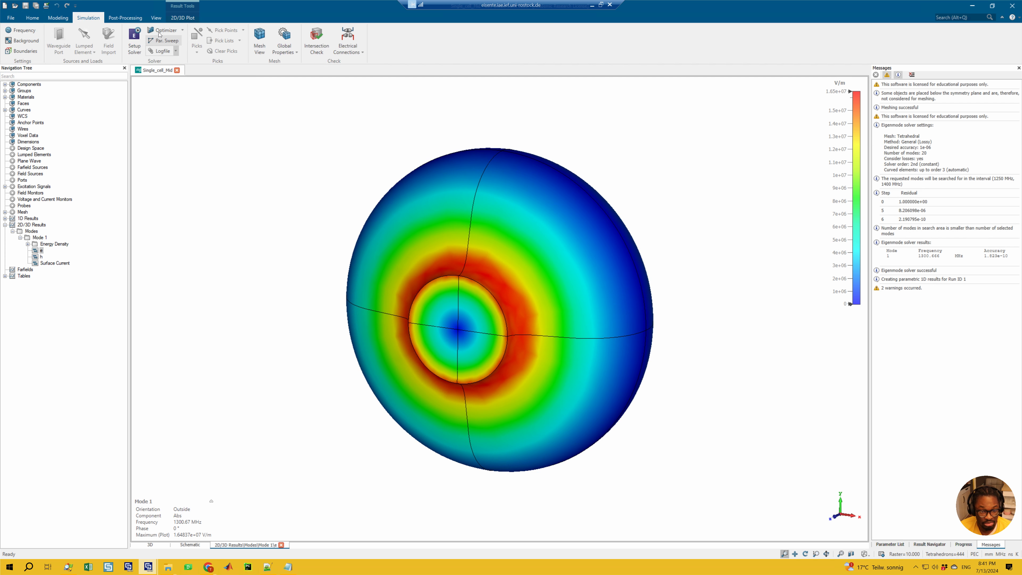
{"action": "left_click", "coordinate": [448, 217]}
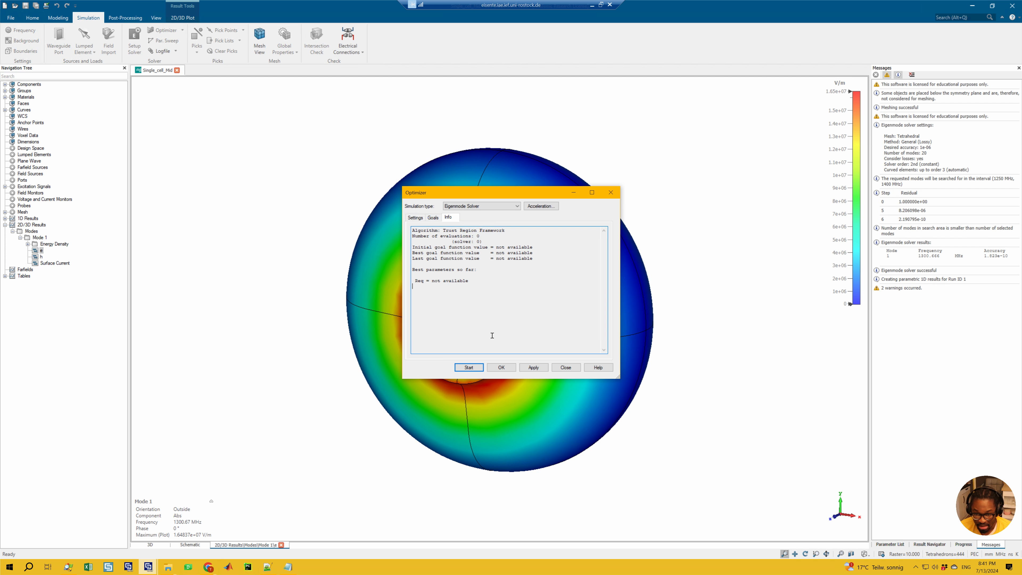
{"action": "left_click", "coordinate": [469, 367]}
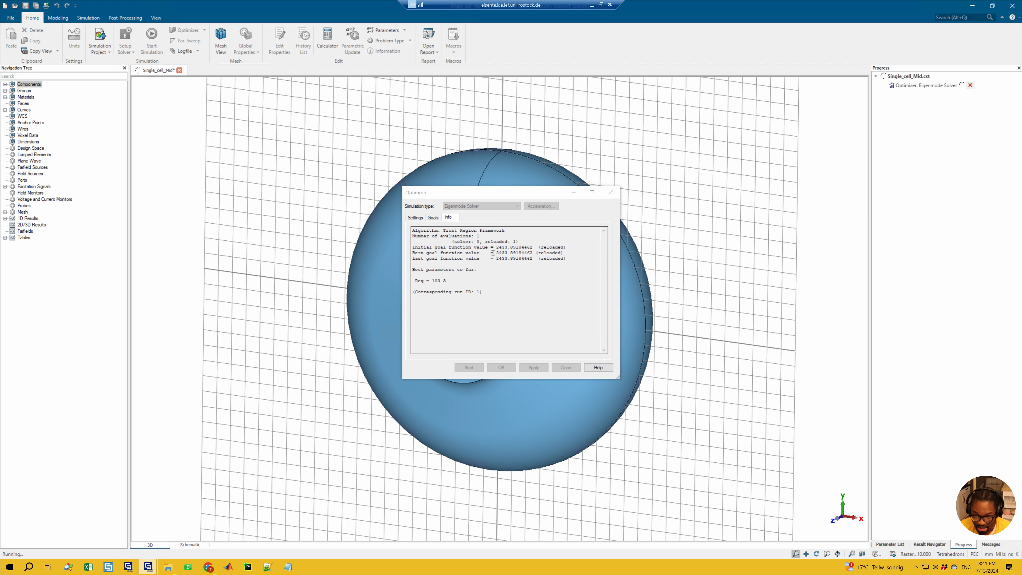
Examine the algorithm and the initial, best and last goal function values while the optimization runs
{"action": "left_click", "coordinate": [507, 251]}
{"action": "double_click", "coordinate": [508, 248]}
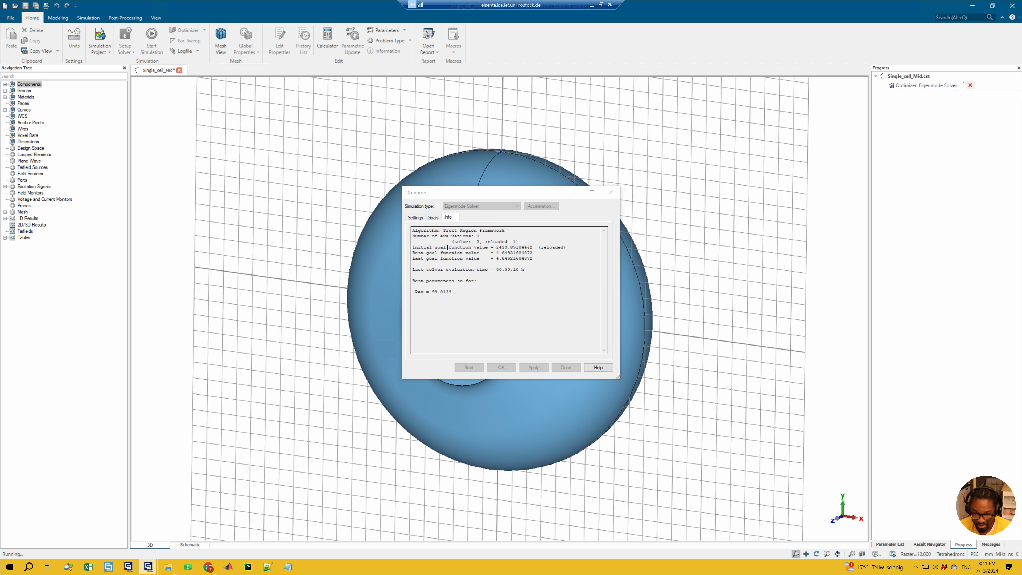
{"action": "left_click", "coordinate": [444, 232]}
{"action": "left_click_drag", "start_coordinate": [505, 231], "coordinate": [443, 231]}
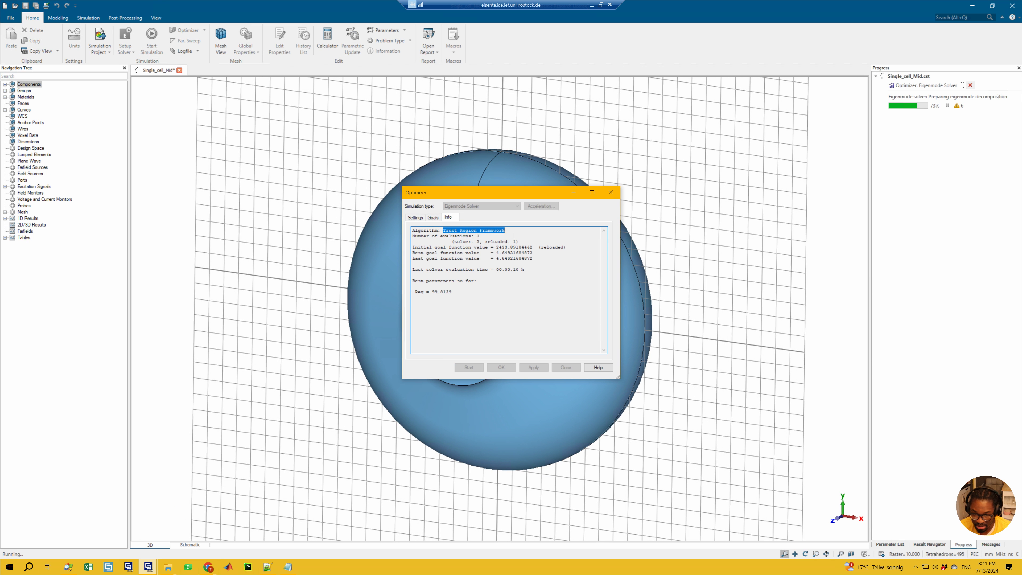
{"action": "left_click", "coordinate": [497, 254]}
{"action": "left_click_drag", "start_coordinate": [508, 262], "coordinate": [541, 263]}
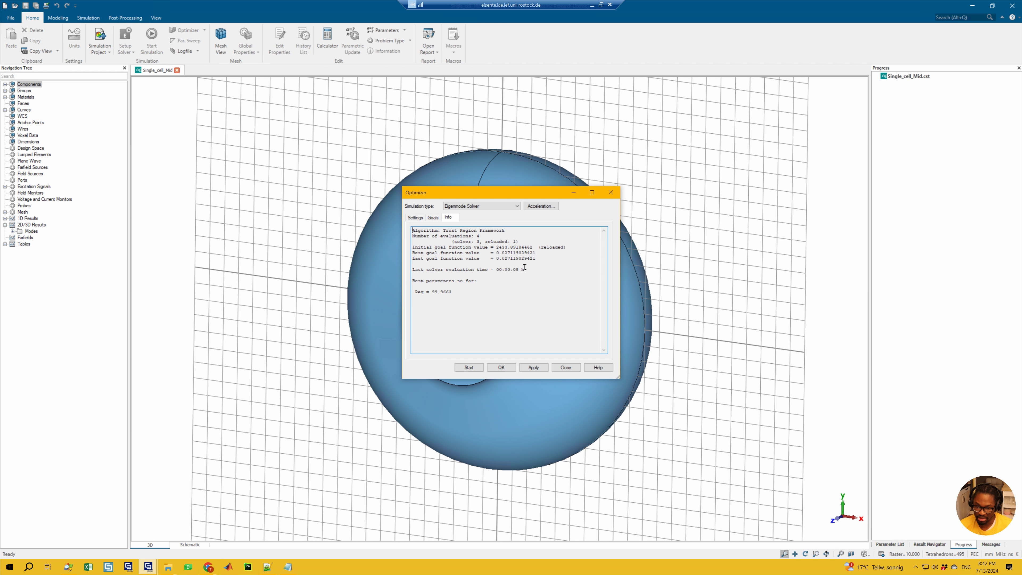
Apply the optimized Req value and display the mode 1 electric field to check its frequency
{"action": "left_click", "coordinate": [534, 368]}
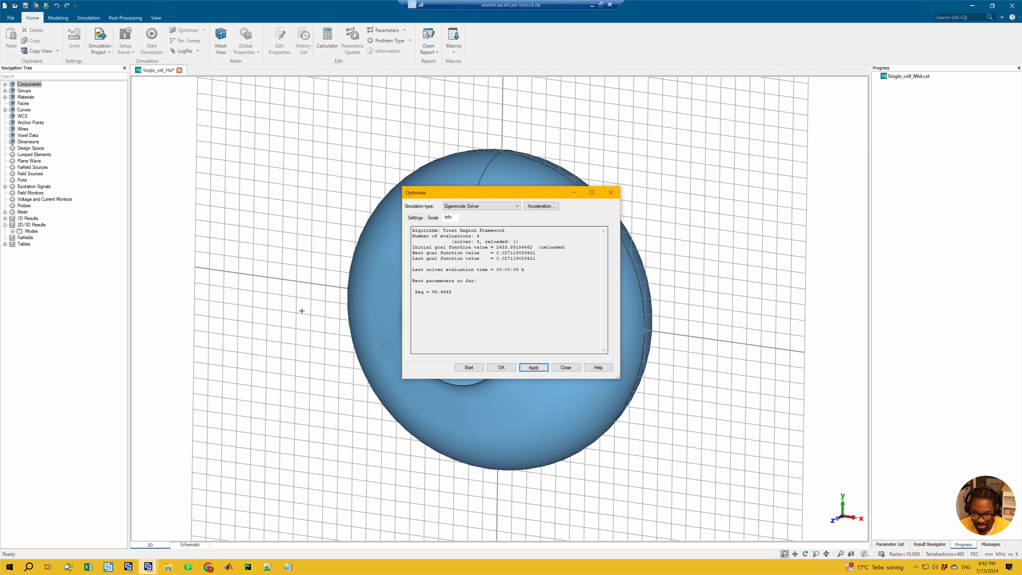
{"action": "left_click", "coordinate": [12, 231]}
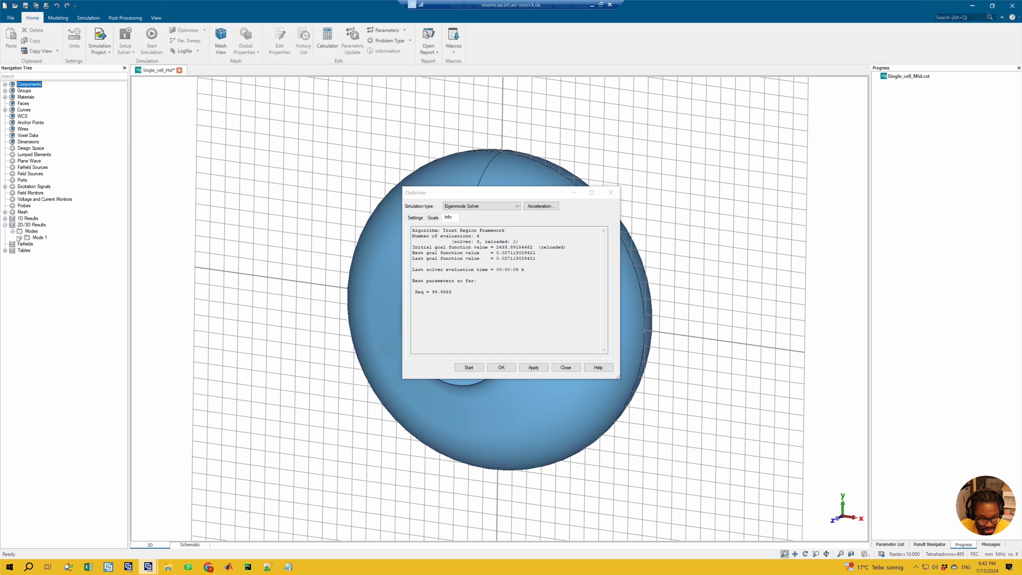
{"action": "left_click", "coordinate": [20, 238]}
{"action": "left_click", "coordinate": [41, 251]}
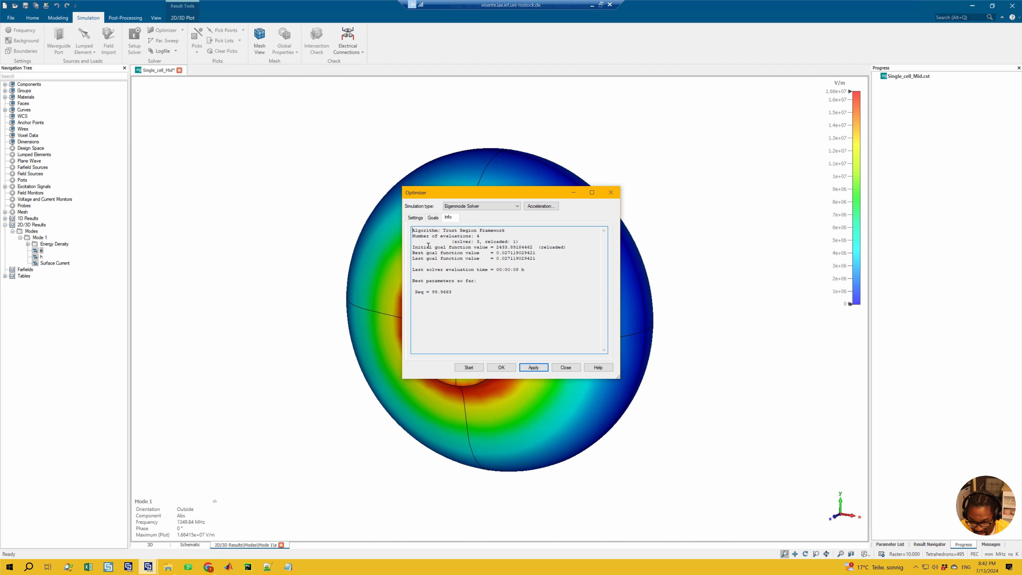
Rerun the Req optimization from the current value, apply the improved result and check the last goal function value
{"action": "left_click", "coordinate": [415, 219]}
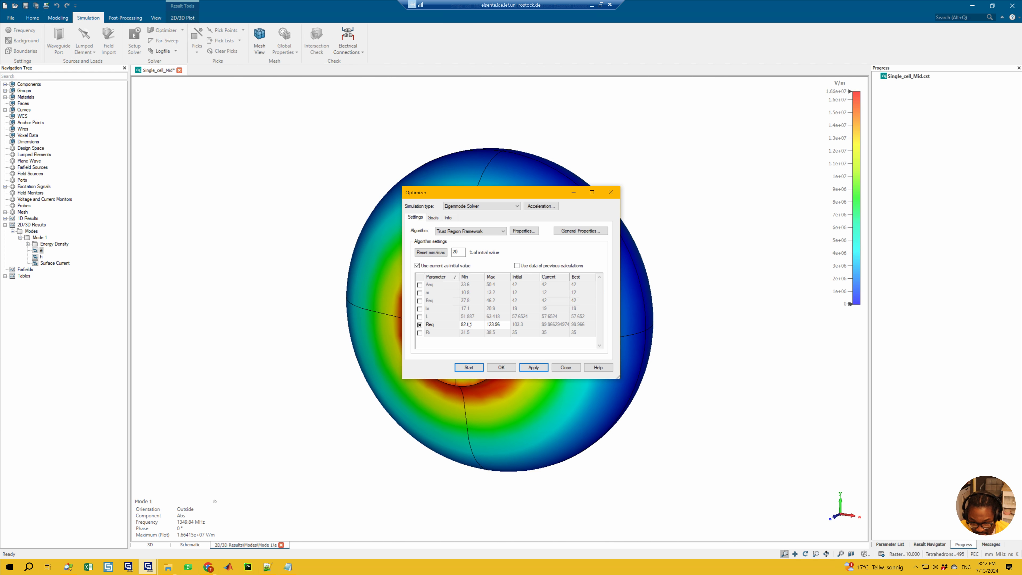
{"action": "left_click", "coordinate": [448, 217]}
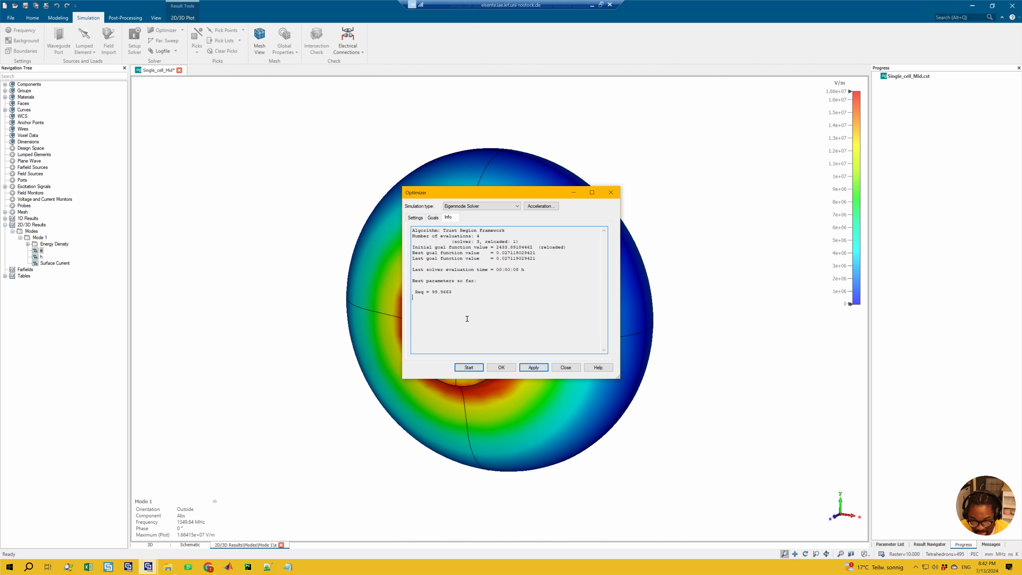
{"action": "left_click", "coordinate": [472, 368]}
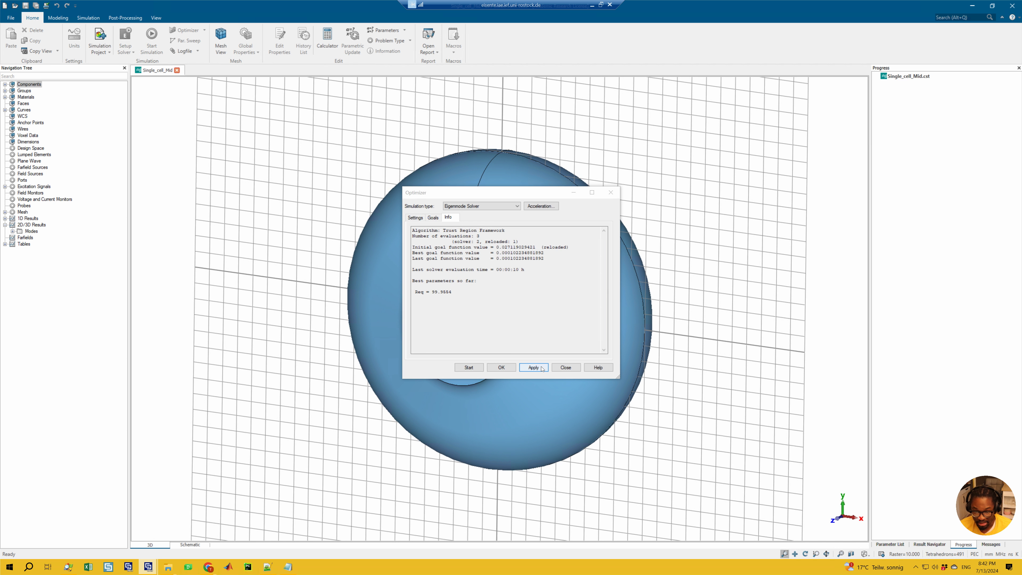
{"action": "left_click", "coordinate": [529, 367]}
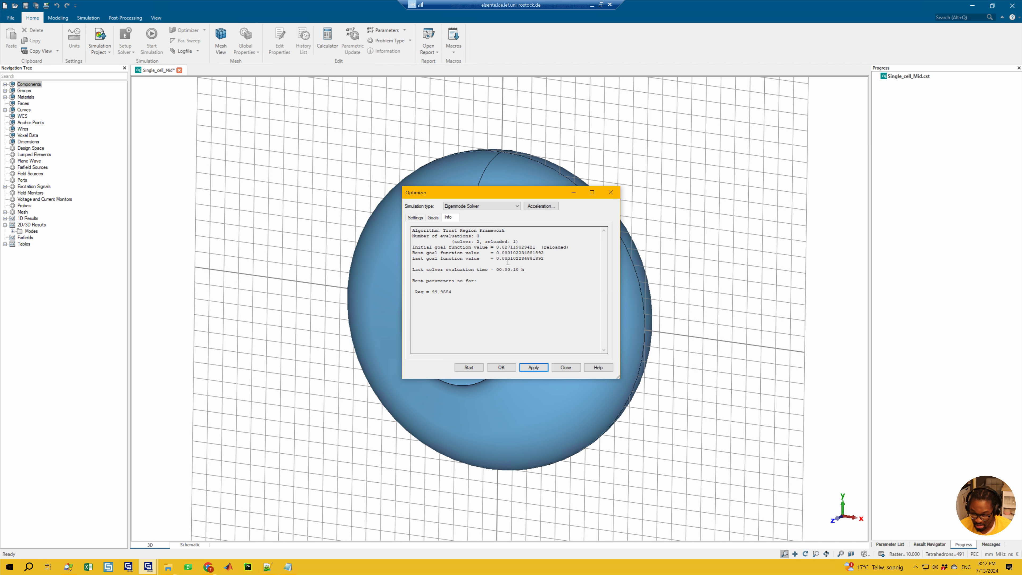
{"action": "left_click_drag", "start_coordinate": [544, 259], "coordinate": [519, 263]}
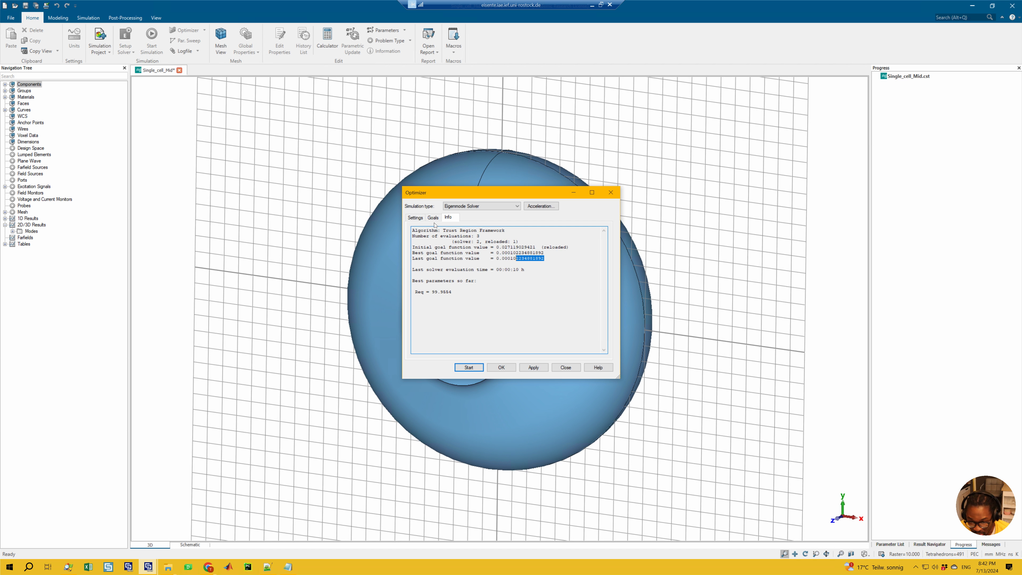
Set the Trust Region Framework's domain accuracy to 1e-5 and run the optimization again
{"action": "left_click", "coordinate": [415, 217]}
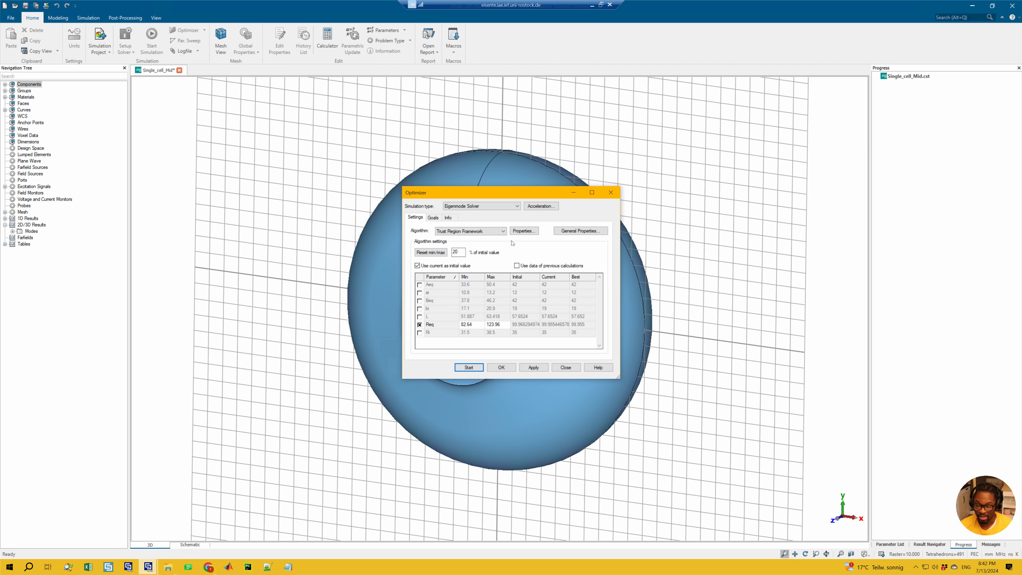
{"action": "left_click", "coordinate": [528, 231]}
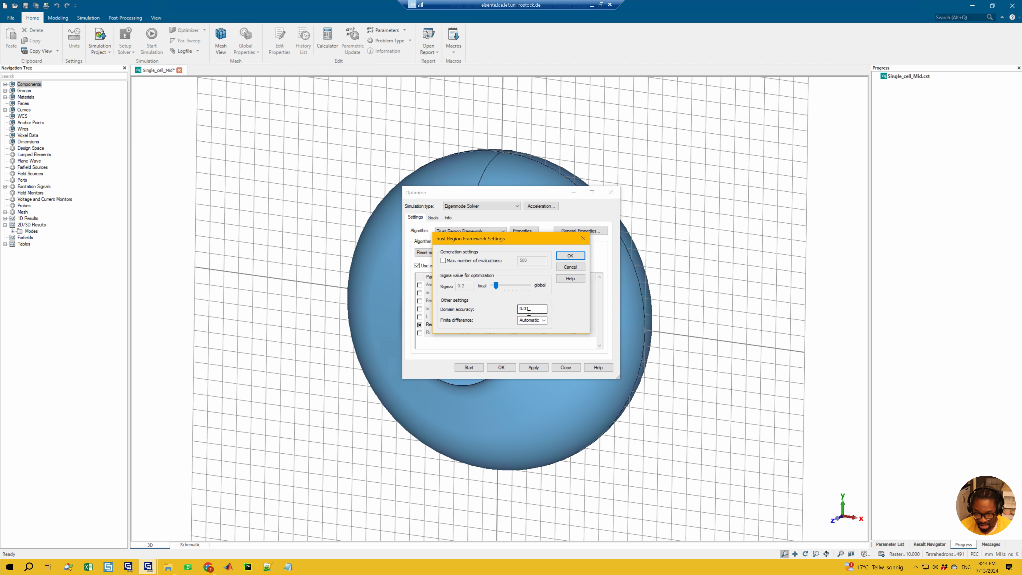
{"action": "left_click_drag", "start_coordinate": [529, 312], "coordinate": [495, 305]}
{"action": "type", "text": "1"}
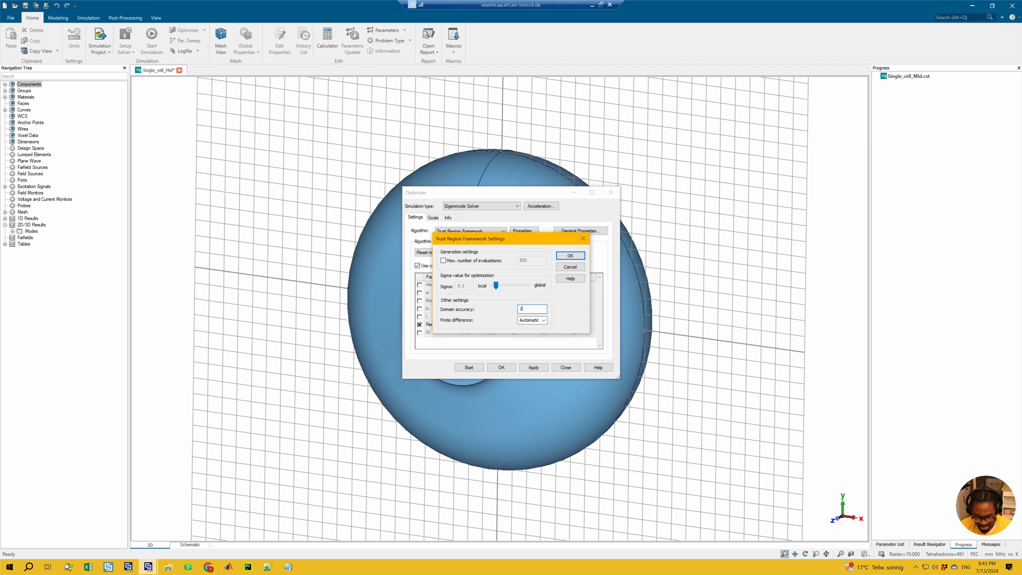
{"action": "type", "text": "e"}
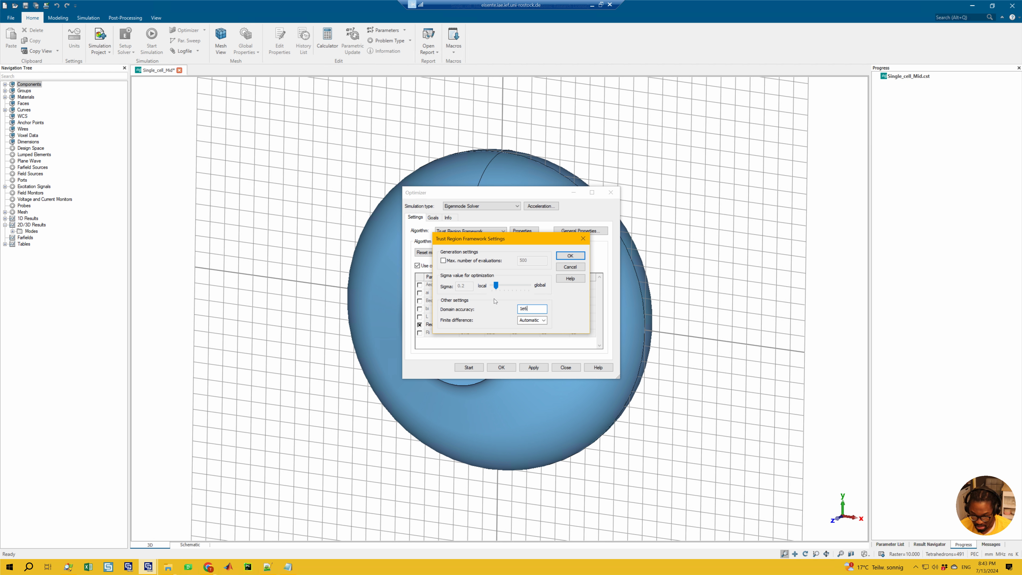
{"action": "type", "text": "6"}
{"action": "key", "text": "BackSpace"}
{"action": "type", "text": "-5"}
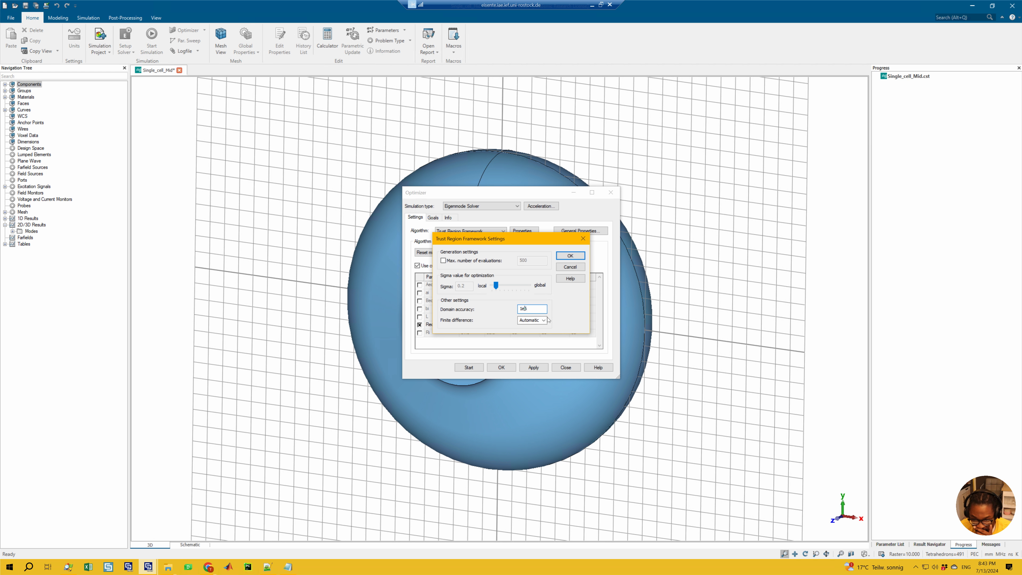
{"action": "left_click", "coordinate": [568, 256]}
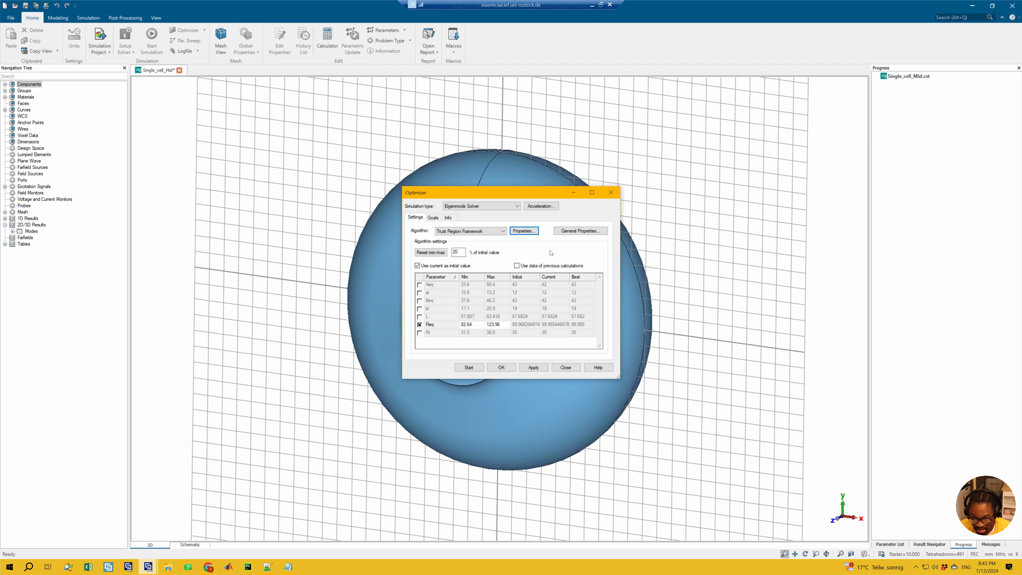
{"action": "left_click", "coordinate": [448, 218]}
{"action": "left_click", "coordinate": [472, 367]}
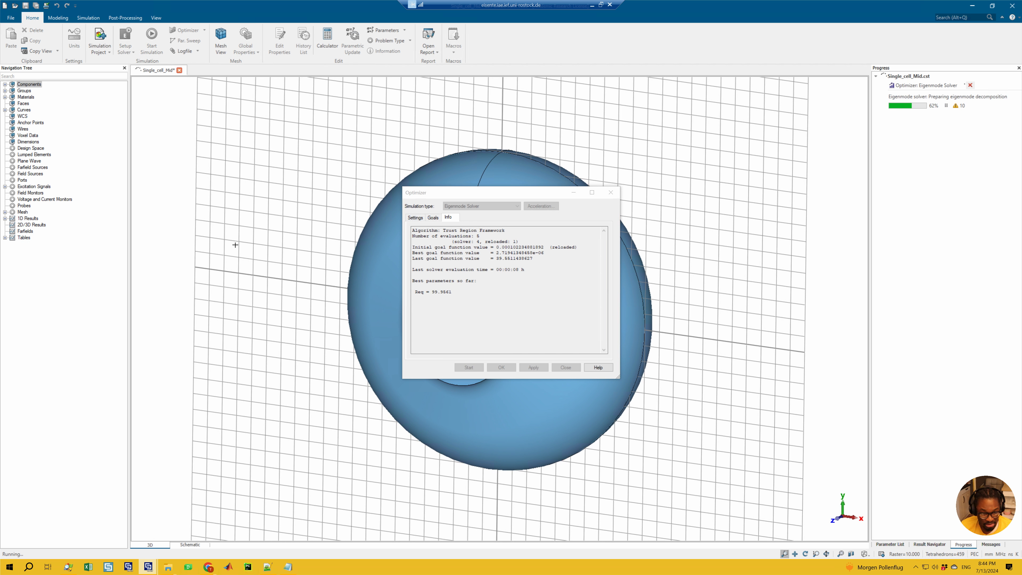
Plot the optimizer's goal value for the mode 1 frequency on a logarithmic Y axis and check the last goal function value
{"action": "left_click", "coordinate": [5, 218]}
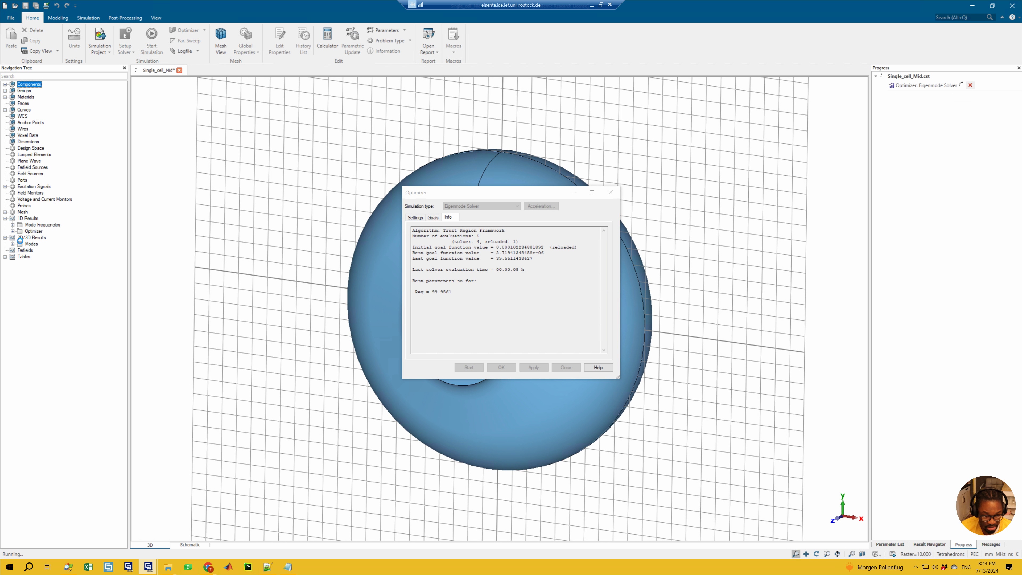
{"action": "left_click", "coordinate": [53, 250]}
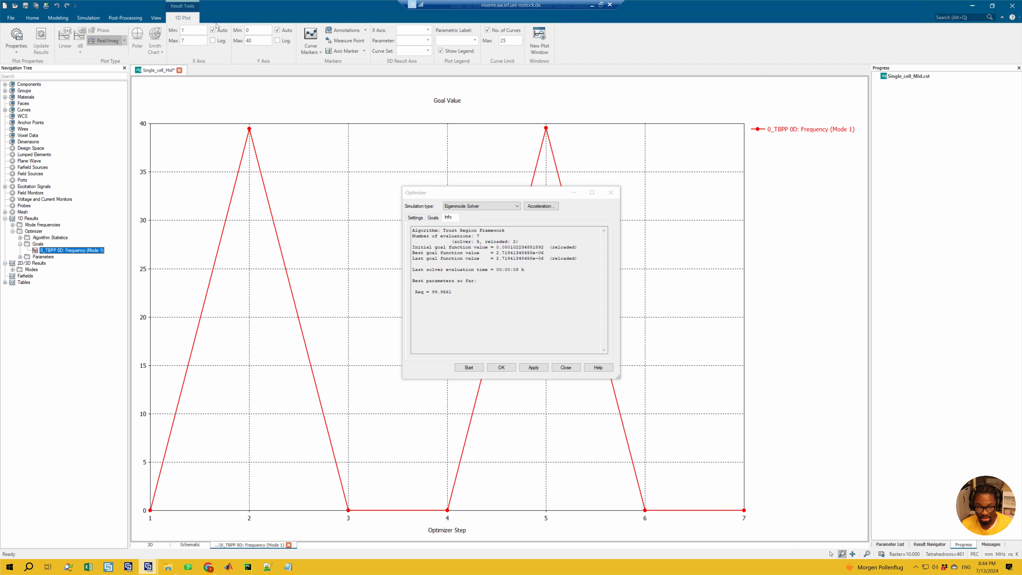
{"action": "left_click", "coordinate": [278, 41]}
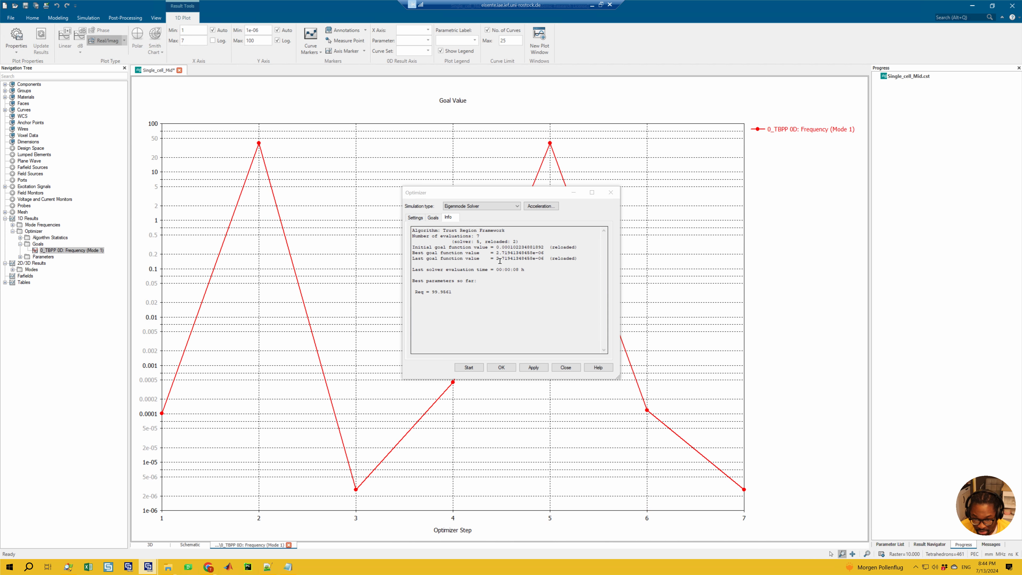
{"action": "left_click_drag", "start_coordinate": [499, 260], "coordinate": [544, 263]}
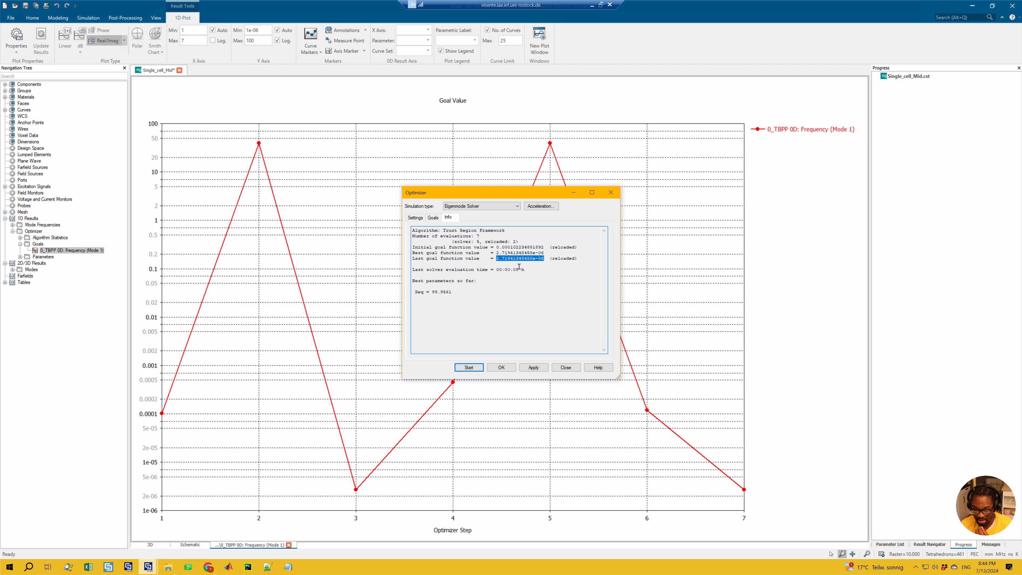
Check the last goal function value and the available optimization algorithms, then accept the optimizer settings with Trust Region Framework kept
{"action": "left_click", "coordinate": [536, 260]}
{"action": "double_click", "coordinate": [509, 260]}
{"action": "left_click", "coordinate": [499, 258]}
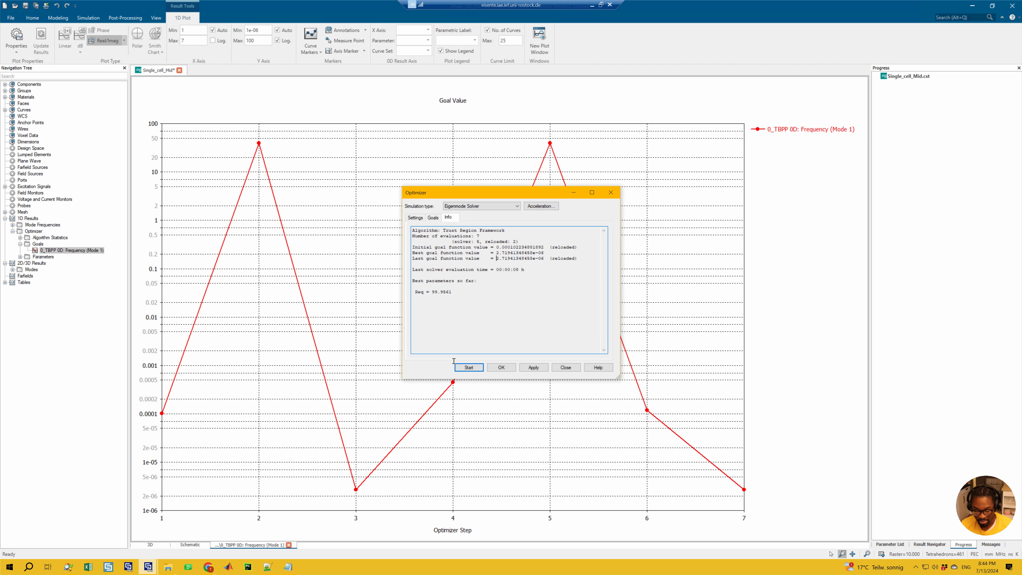
{"action": "left_click", "coordinate": [415, 217]}
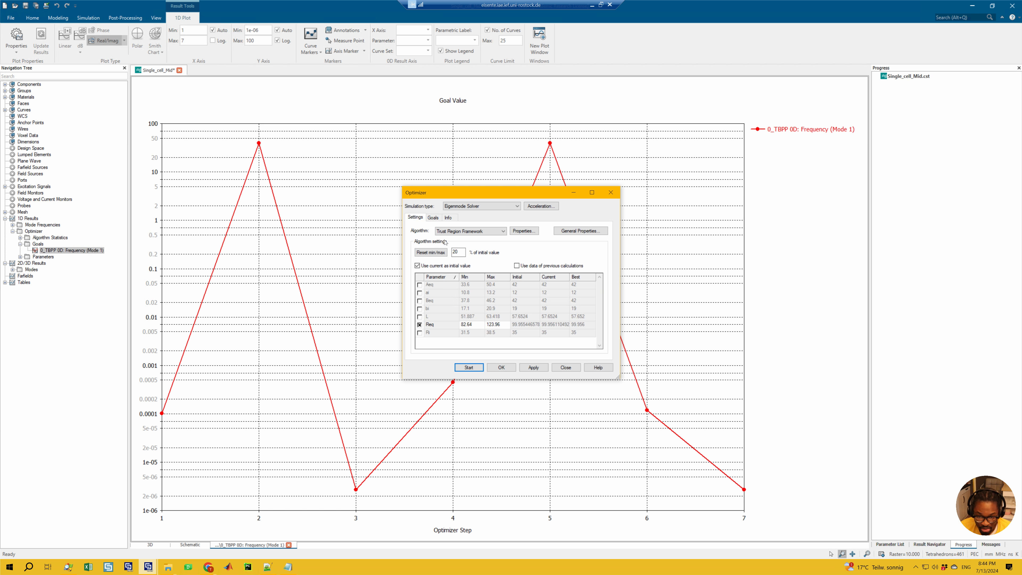
{"action": "left_click", "coordinate": [436, 232]}
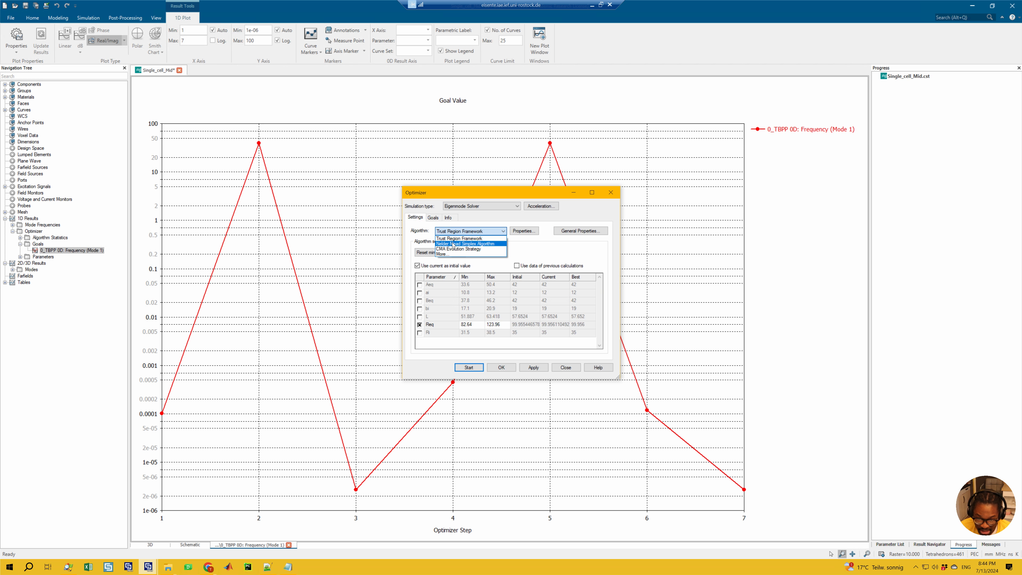
{"action": "left_click", "coordinate": [565, 196]}
{"action": "left_click", "coordinate": [467, 232]}
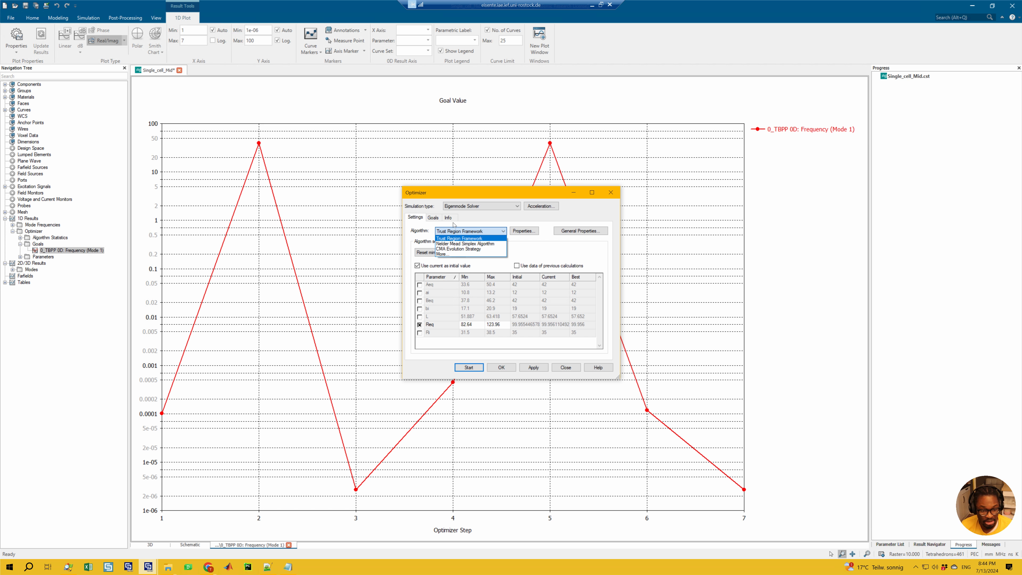
{"action": "left_click", "coordinate": [518, 201]}
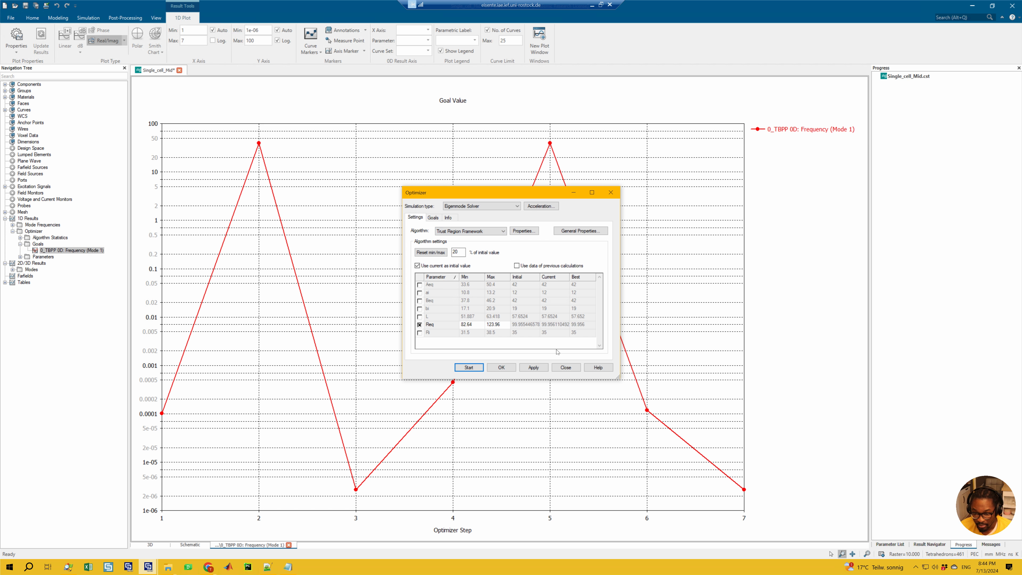
{"action": "left_click", "coordinate": [501, 367]}
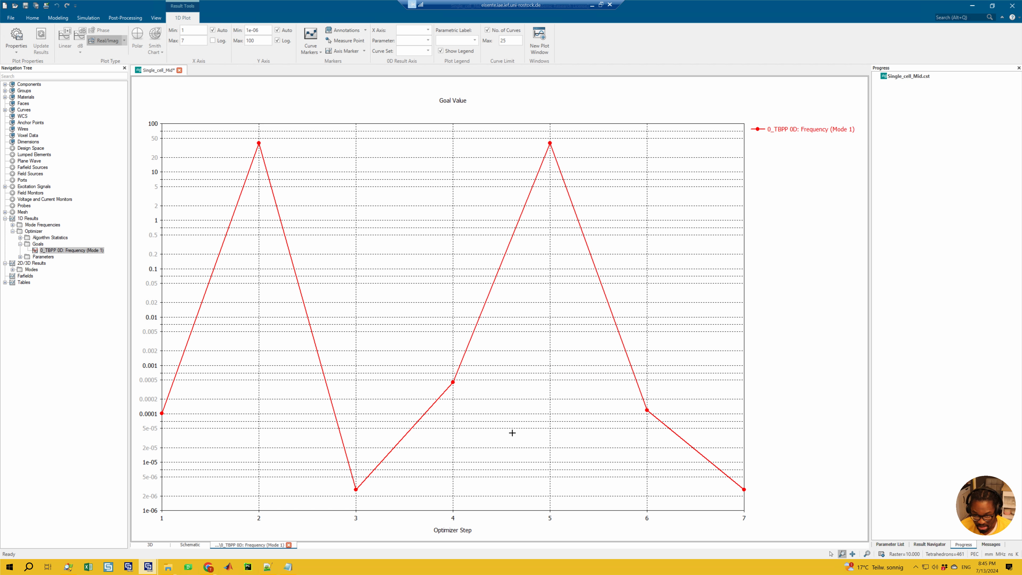
Plot the Req parameter over the optimizer steps and compare it with its scaled unit-cube version
{"action": "left_click", "coordinate": [20, 257]}
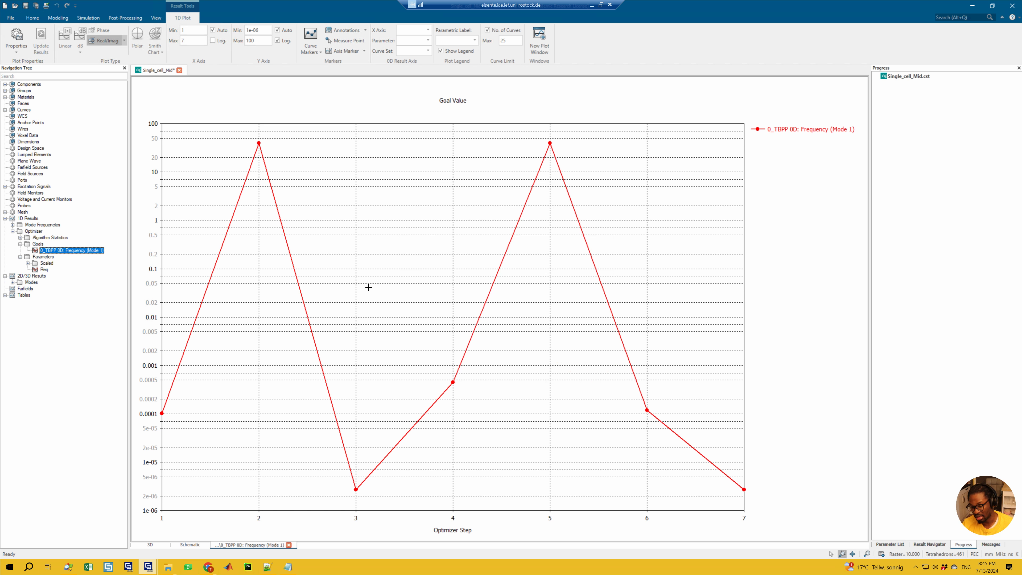
{"action": "left_click", "coordinate": [44, 269]}
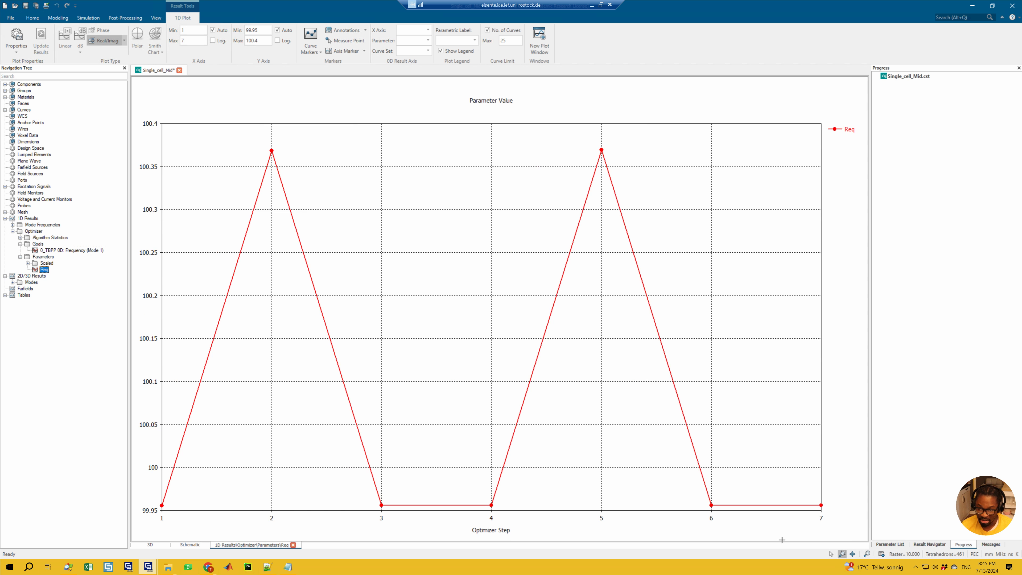
{"action": "left_click", "coordinate": [27, 263]}
{"action": "left_click", "coordinate": [45, 270]}
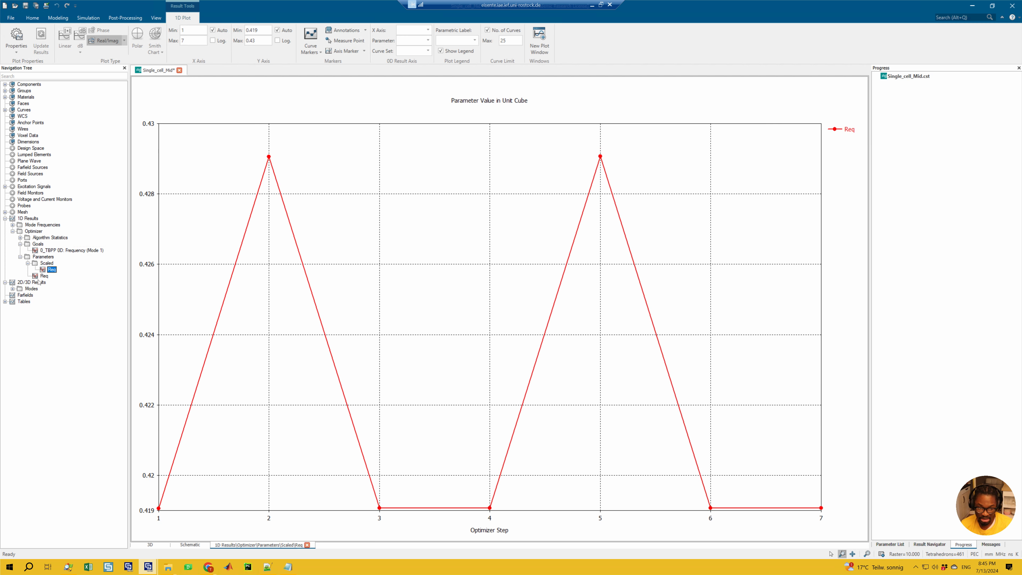
{"action": "left_click", "coordinate": [42, 276]}
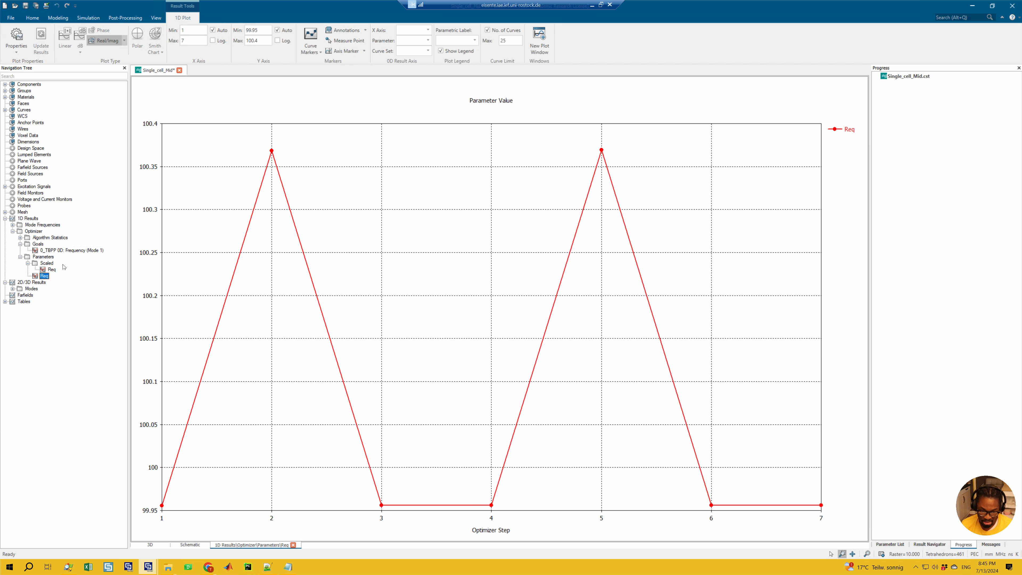
{"action": "left_click", "coordinate": [56, 269]}
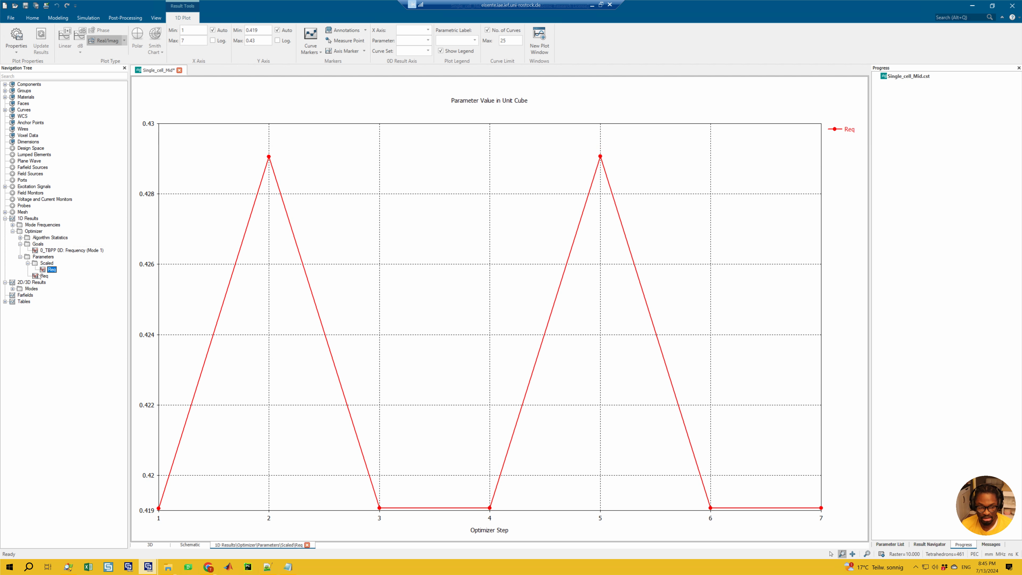
Examine the Trust Region Framework algorithm statistics, plotting the mode 1 frequency goal value and its sensitivity to Req per iteration
{"action": "left_click", "coordinate": [20, 238]}
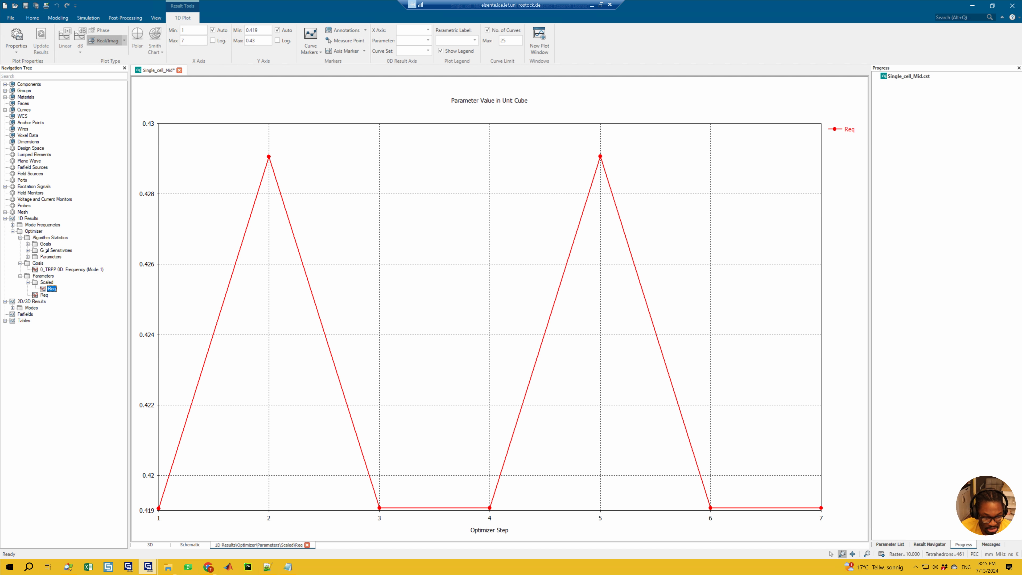
{"action": "left_click", "coordinate": [27, 244]}
{"action": "left_click", "coordinate": [55, 250]}
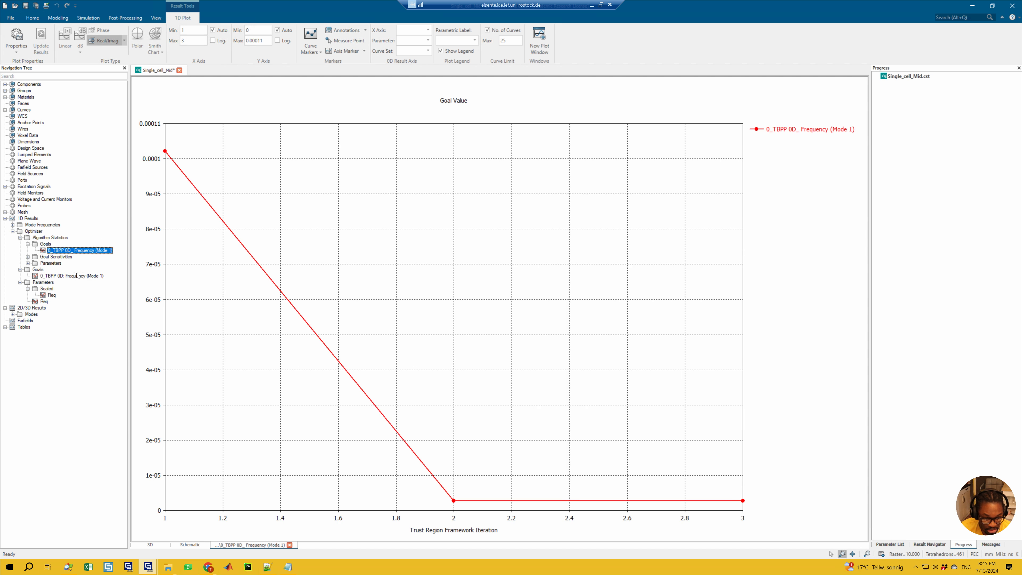
{"action": "left_click", "coordinate": [28, 257]}
{"action": "left_click", "coordinate": [55, 263]}
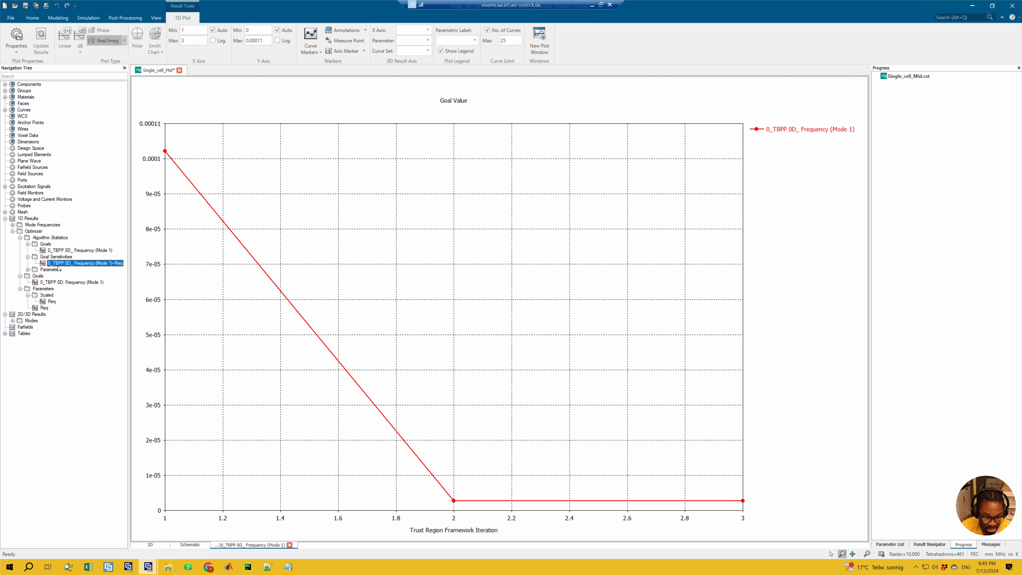
{"action": "left_click", "coordinate": [28, 269]}
{"action": "left_click", "coordinate": [49, 282]}
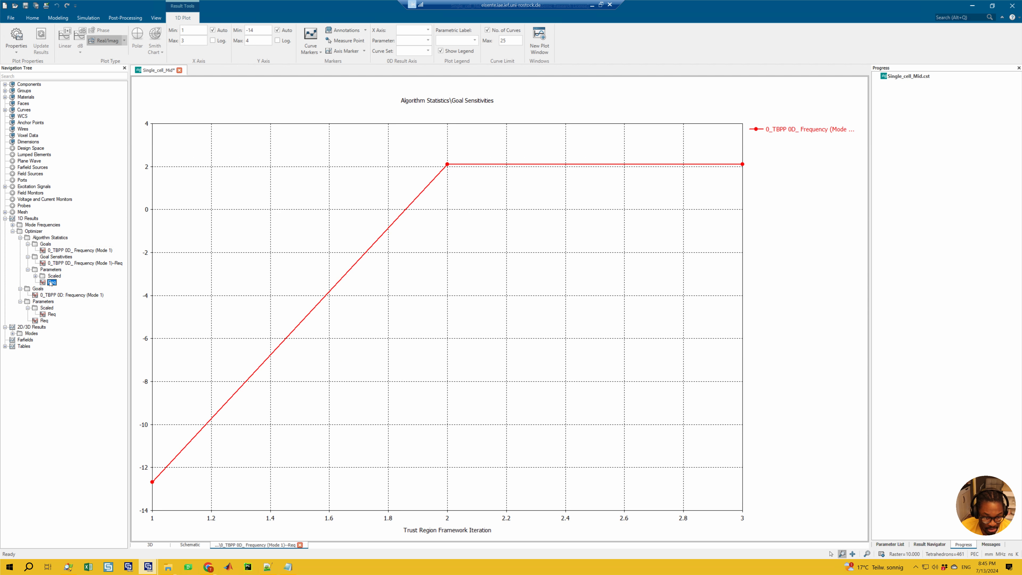
{"action": "left_click", "coordinate": [57, 263]}
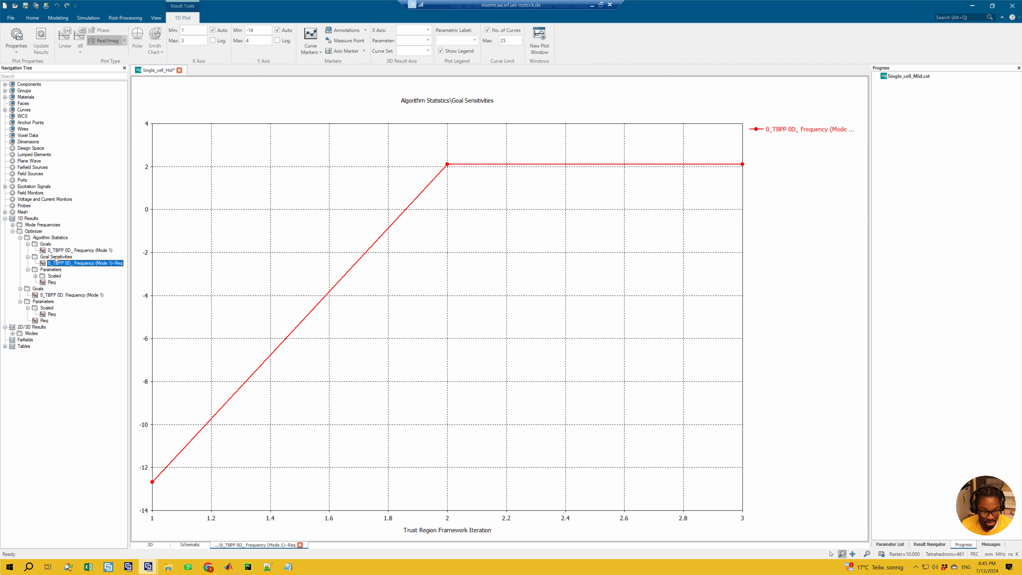
{"action": "left_click", "coordinate": [69, 251]}
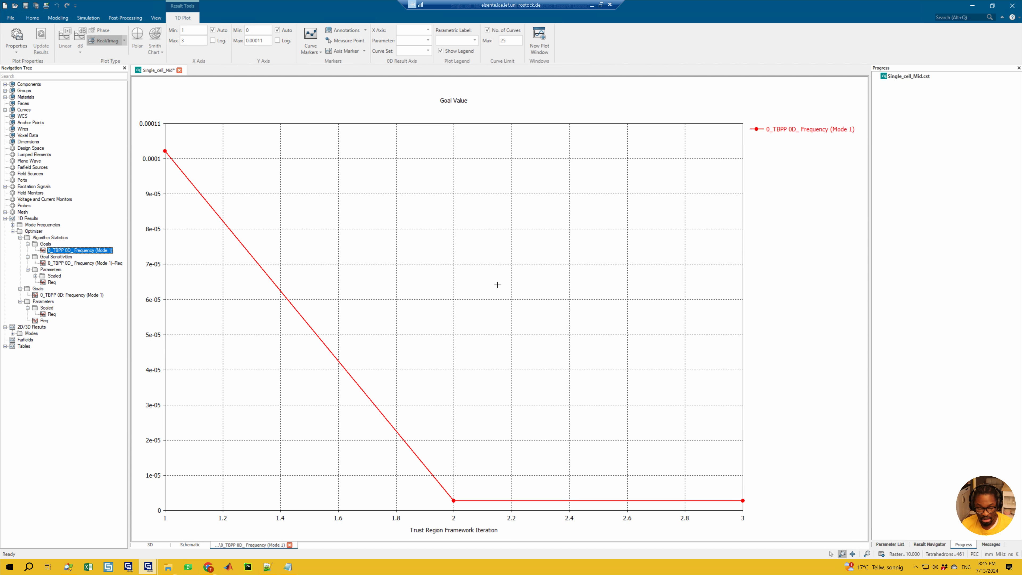
Save the single-cell cavity project with its optimization results
{"action": "key", "text": "ctrl+s"}
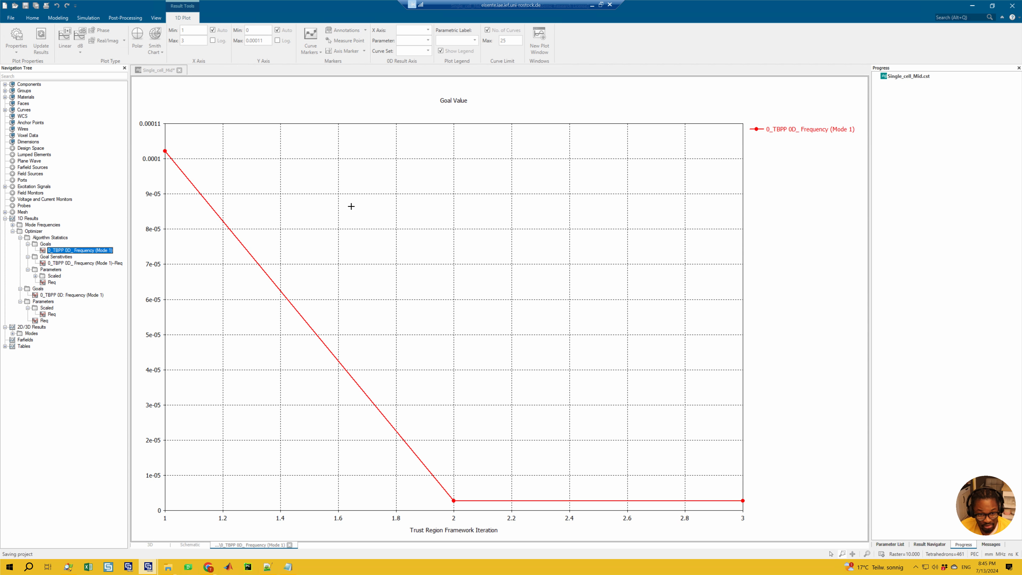
{"action": "left_click", "coordinate": [88, 18]}
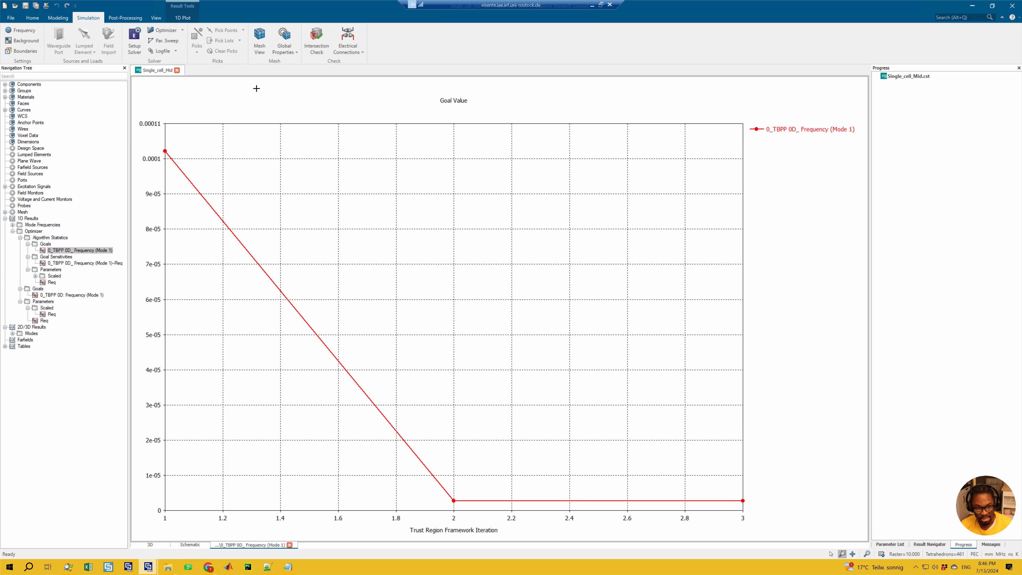
{"action": "left_click", "coordinate": [182, 18]}
{"action": "left_click", "coordinate": [86, 17]}
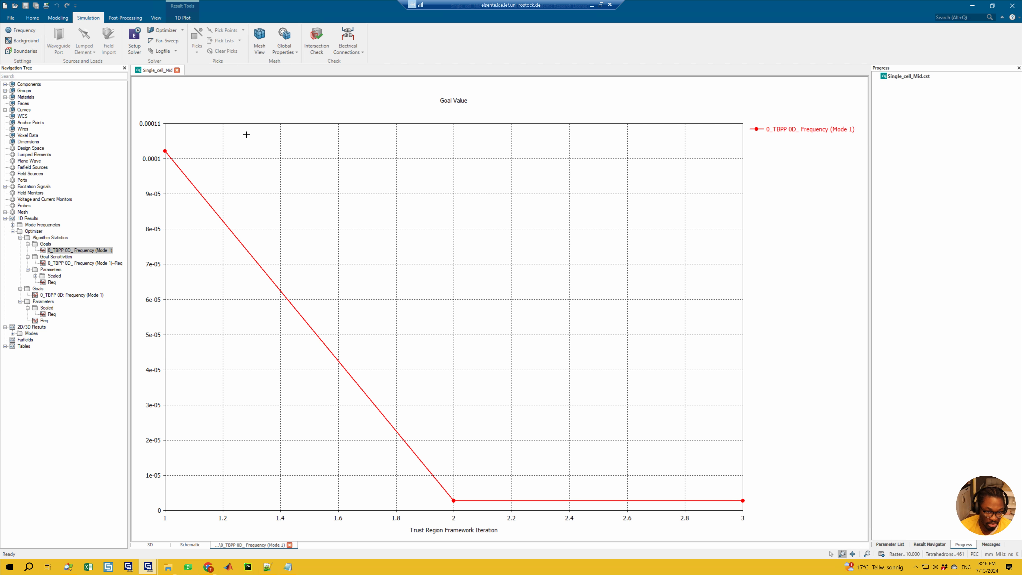